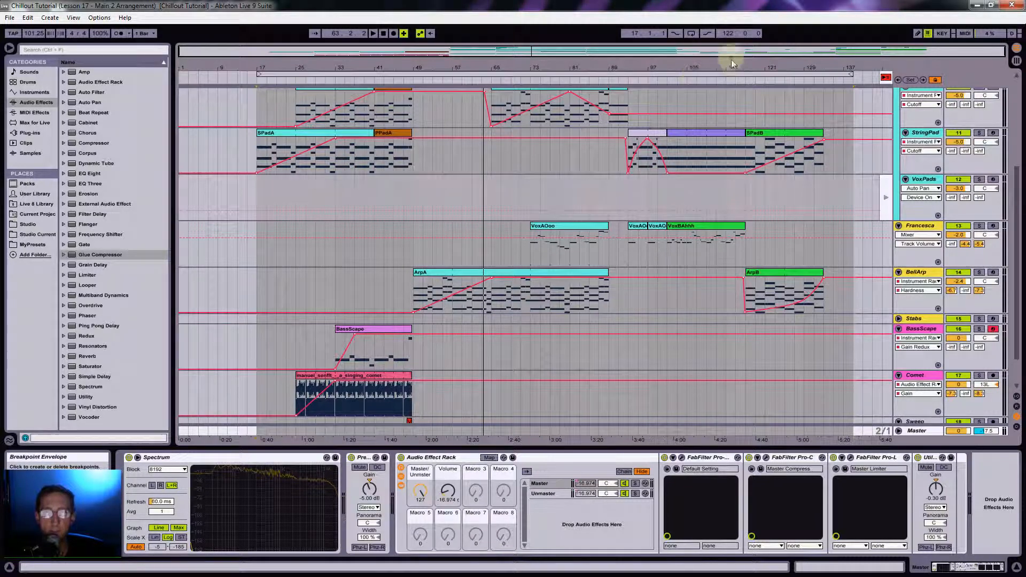
# Play the arrangement from bar 125 to hear how the current section ends.
pyautogui.moveTo(737, 66); pyautogui.dragTo(661, 66)
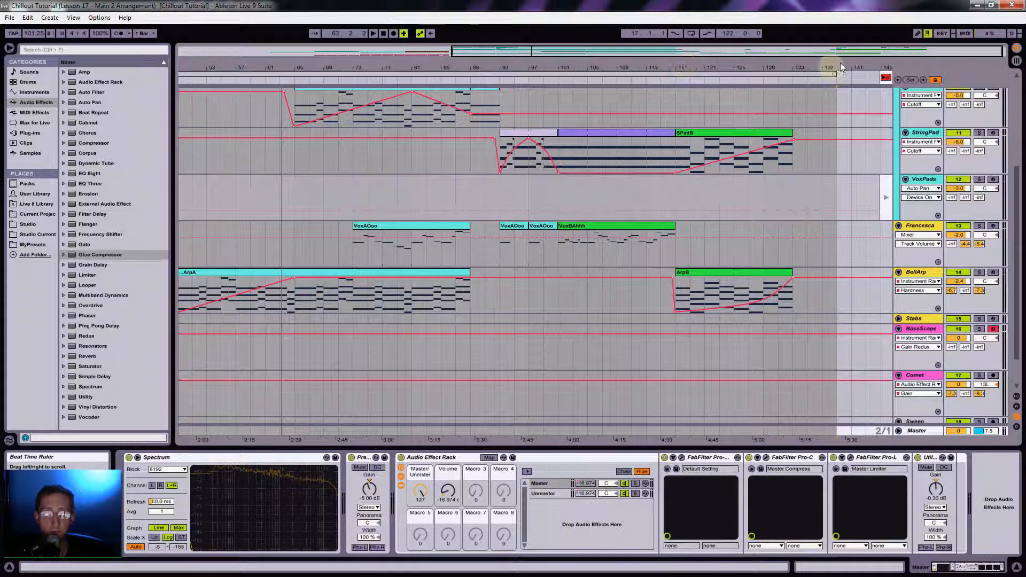
pyautogui.moveTo(846, 64); pyautogui.dragTo(844, 66)
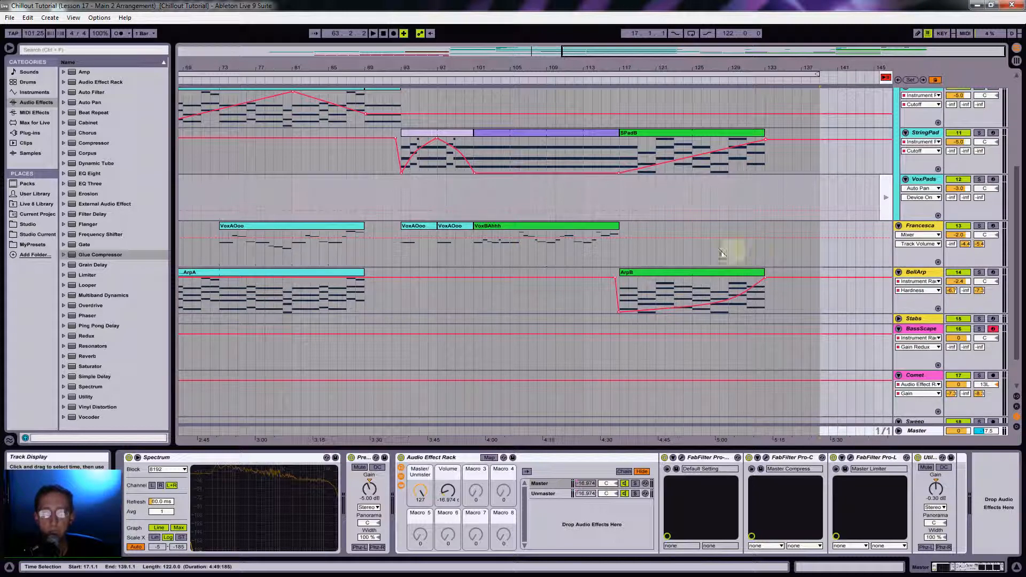
pyautogui.click(693, 251)
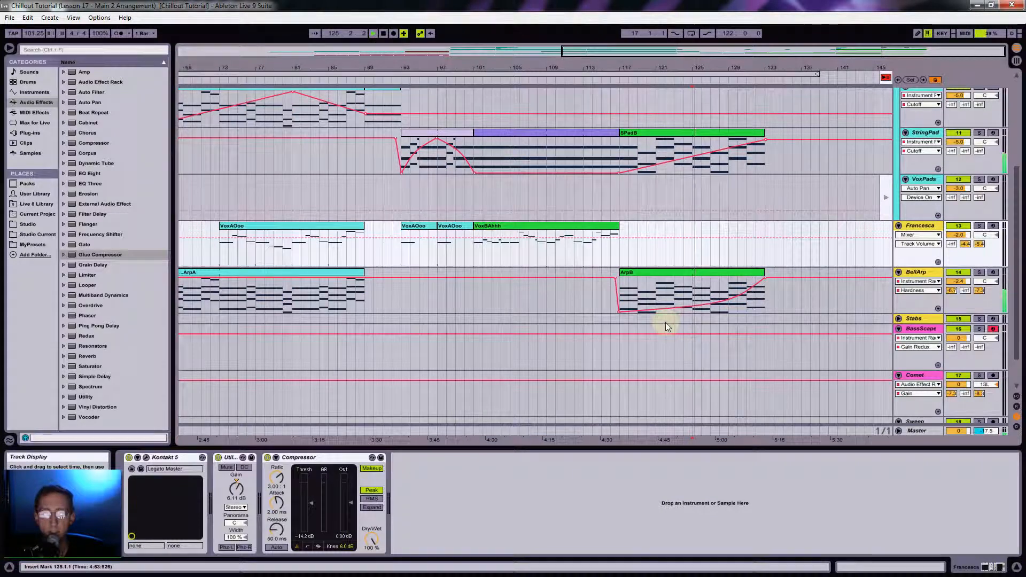
pyautogui.moveTo(813, 64); pyautogui.dragTo(820, 67)
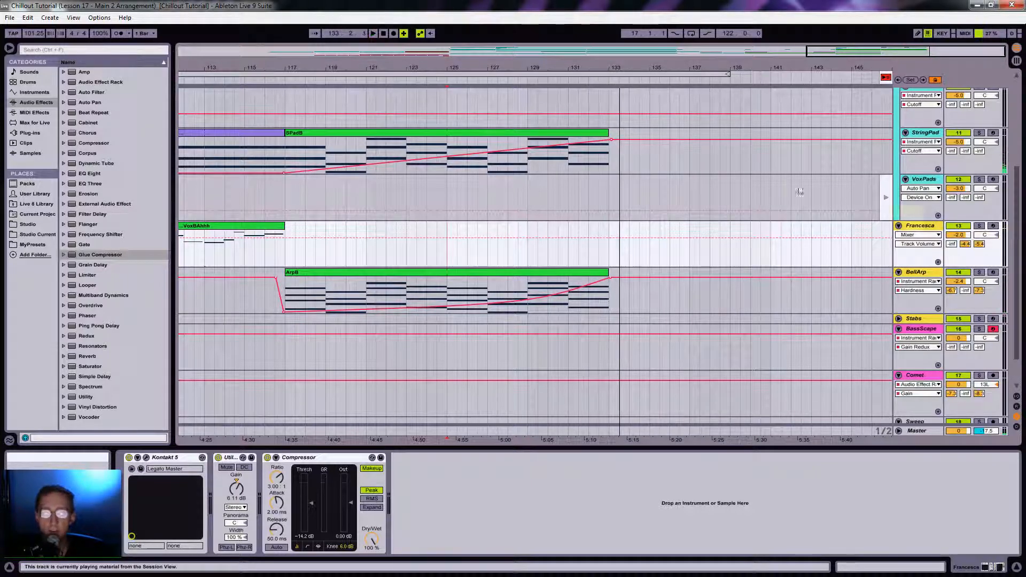
# Extend the ArpB clip and the final VEC2 Loops 176 and VEC2 Loops 181 clips to bar 149.
pyautogui.moveTo(567, 65); pyautogui.dragTo(759, 293)
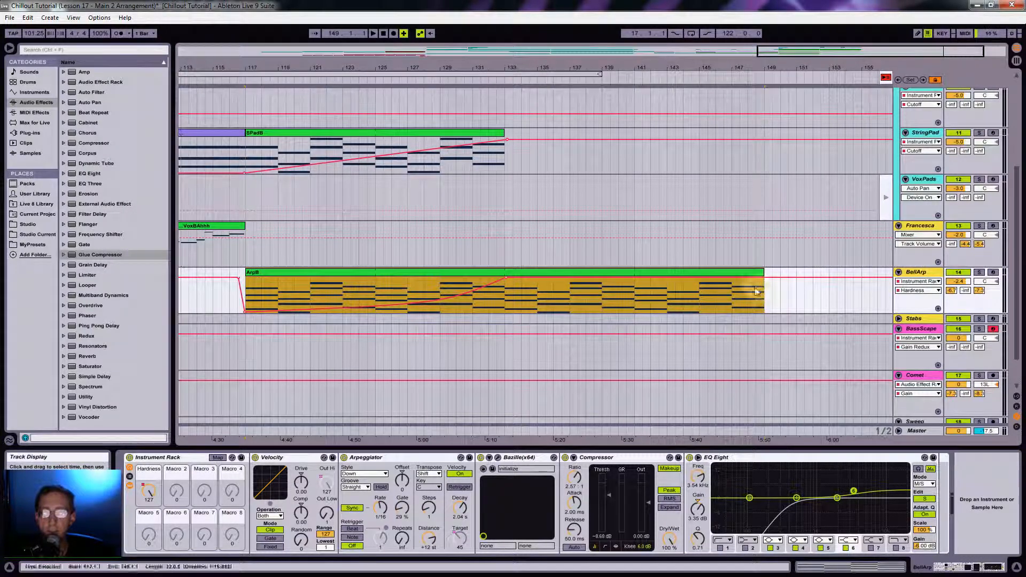
pyautogui.scroll(3, 728, 200)
pyautogui.scroll(3, 729, 200)
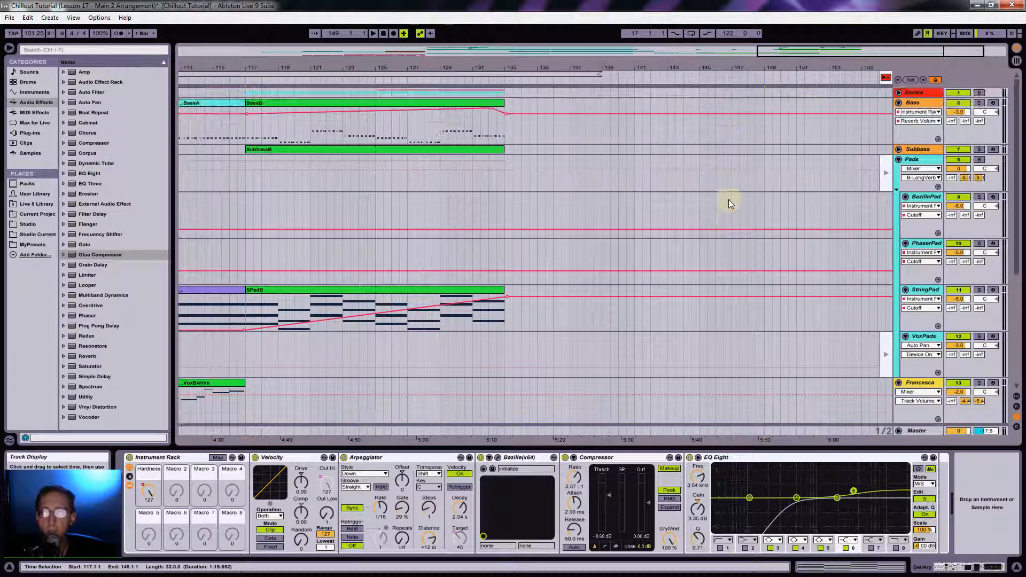
pyautogui.click(899, 93)
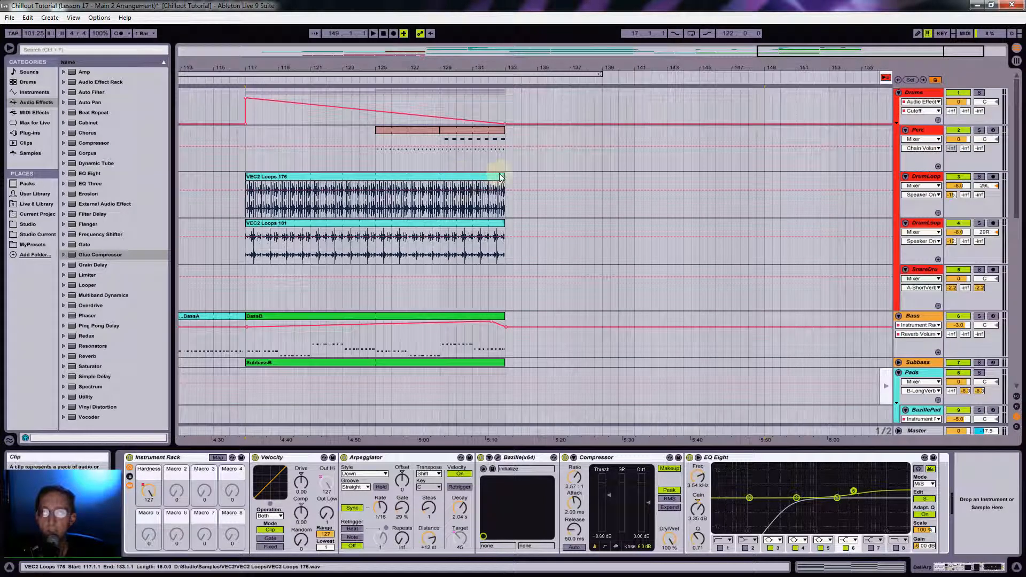
pyautogui.moveTo(503, 177); pyautogui.dragTo(764, 191)
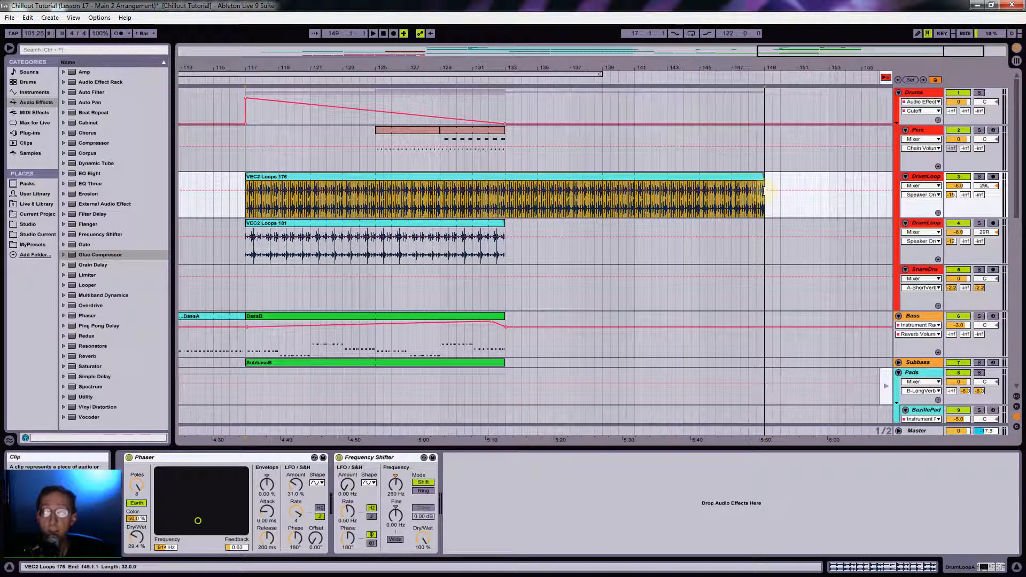
pyautogui.moveTo(504, 235); pyautogui.dragTo(763, 238)
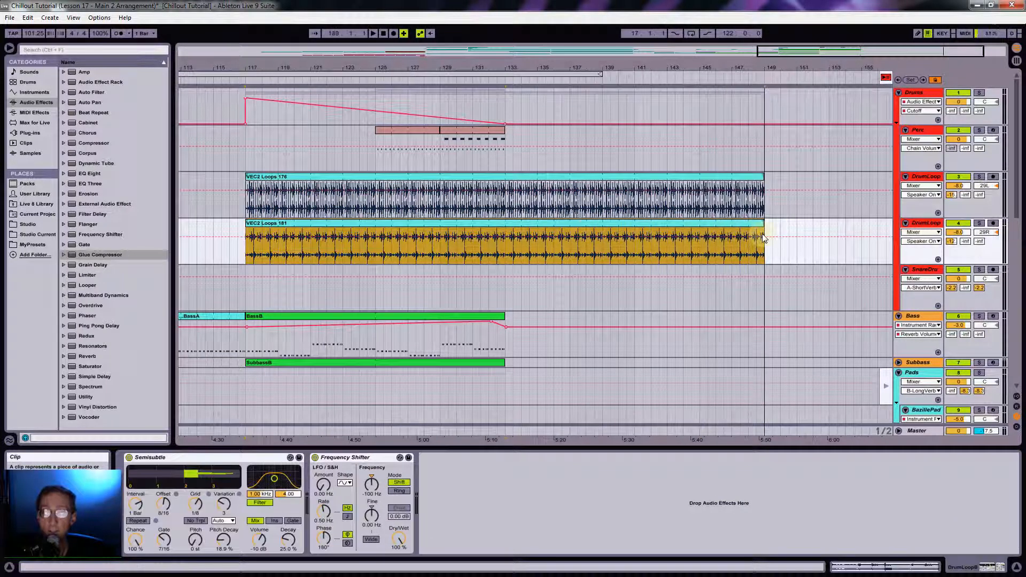
# Add the session's Drums clip to the Perc track from bar 133 to 149, and play back from bar 133.
pyautogui.press('Tab')
pyautogui.moveTo(243, 85); pyautogui.dragTo(522, 132)
pyautogui.press('Tab')
pyautogui.doubleClick(521, 135)
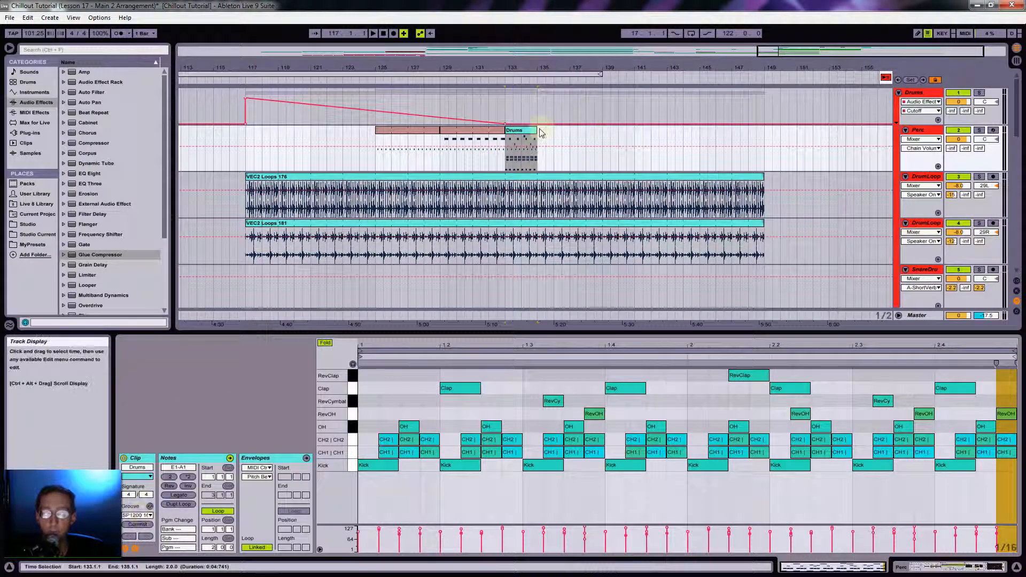
pyautogui.moveTo(539, 133); pyautogui.dragTo(769, 154)
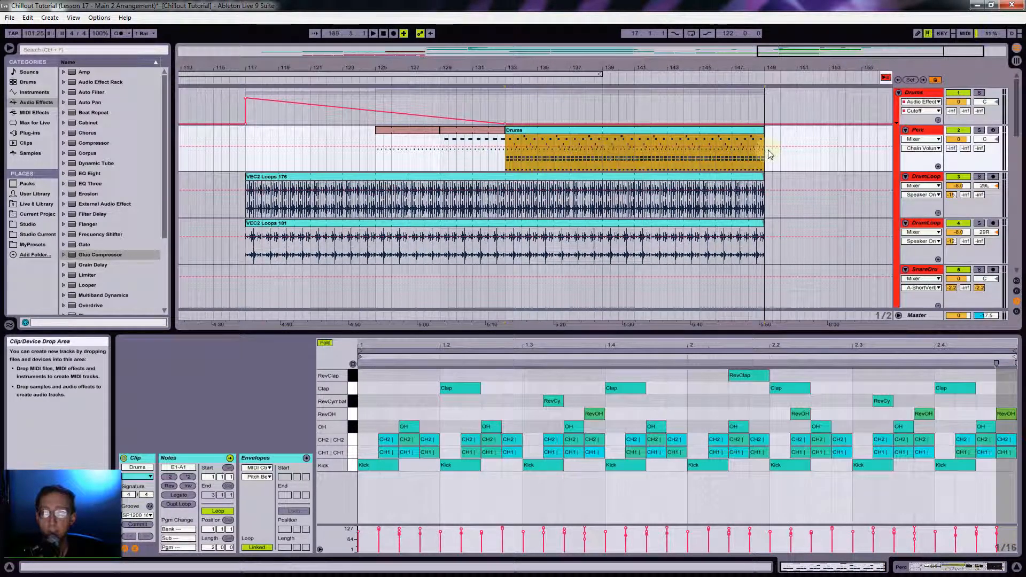
pyautogui.click(505, 161)
pyautogui.press('space')
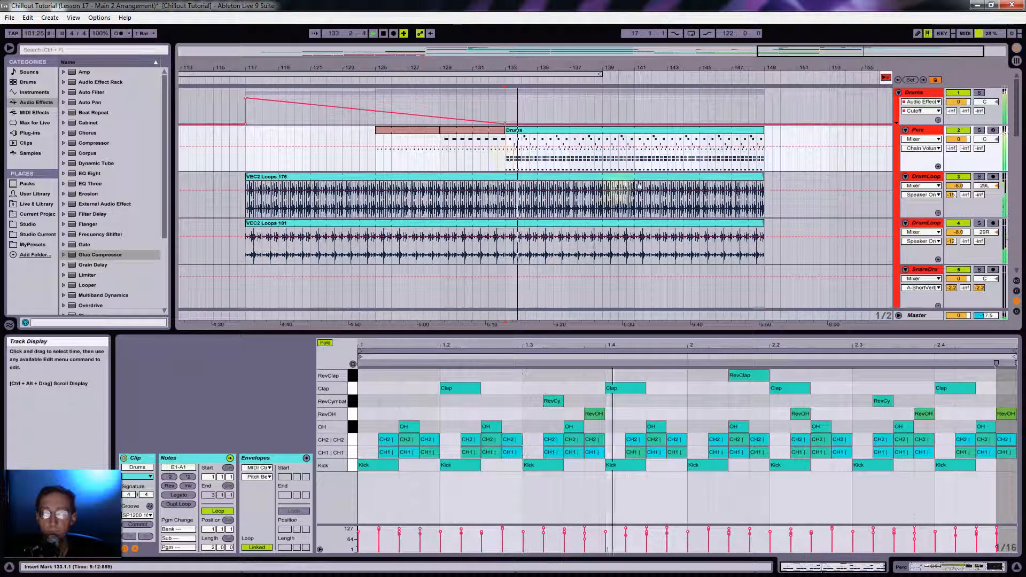
# Add the session's BassB clip to the Bass track at bar 133 and extend it to bar 149.
pyautogui.scroll(-3, 614, 176)
pyautogui.scroll(-1, 631, 182)
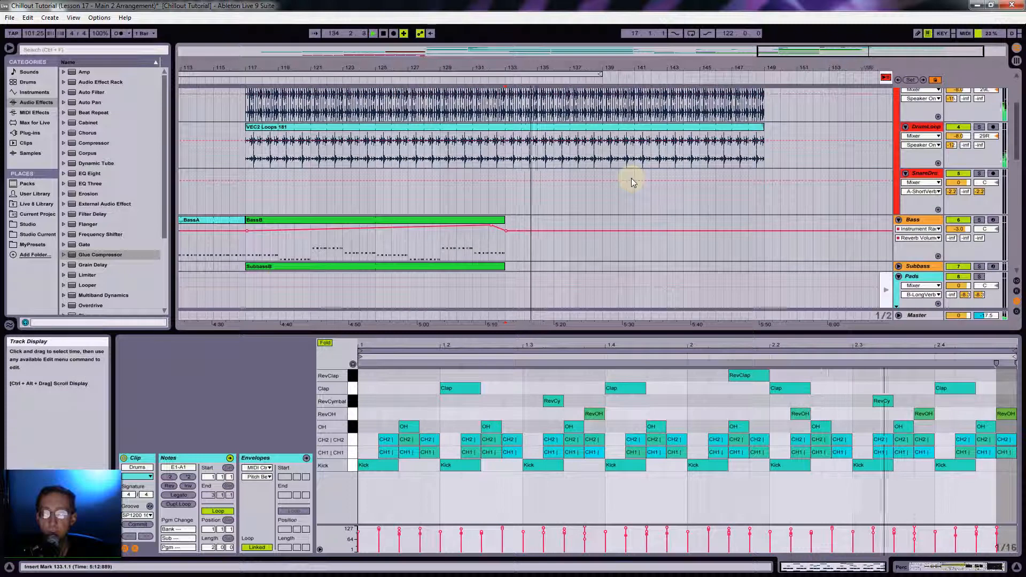
pyautogui.press('Tab')
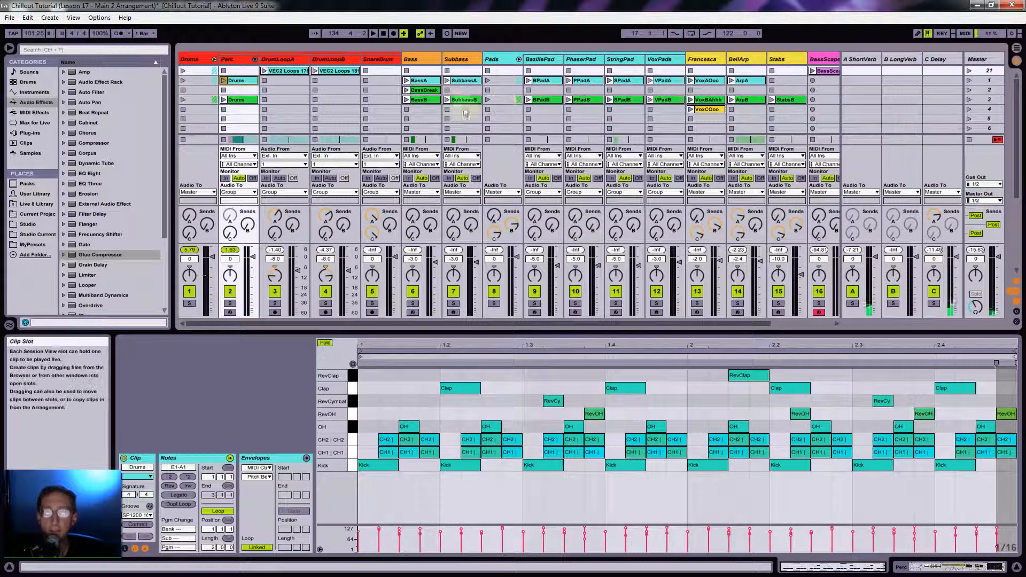
pyautogui.click(417, 101)
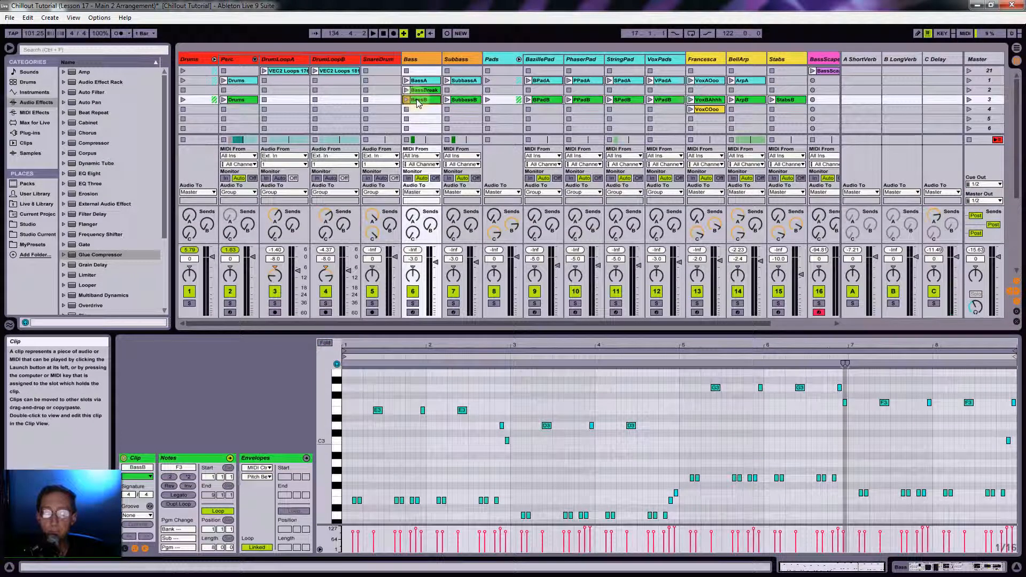
pyautogui.press('Tab')
pyautogui.moveTo(420, 111); pyautogui.dragTo(504, 247)
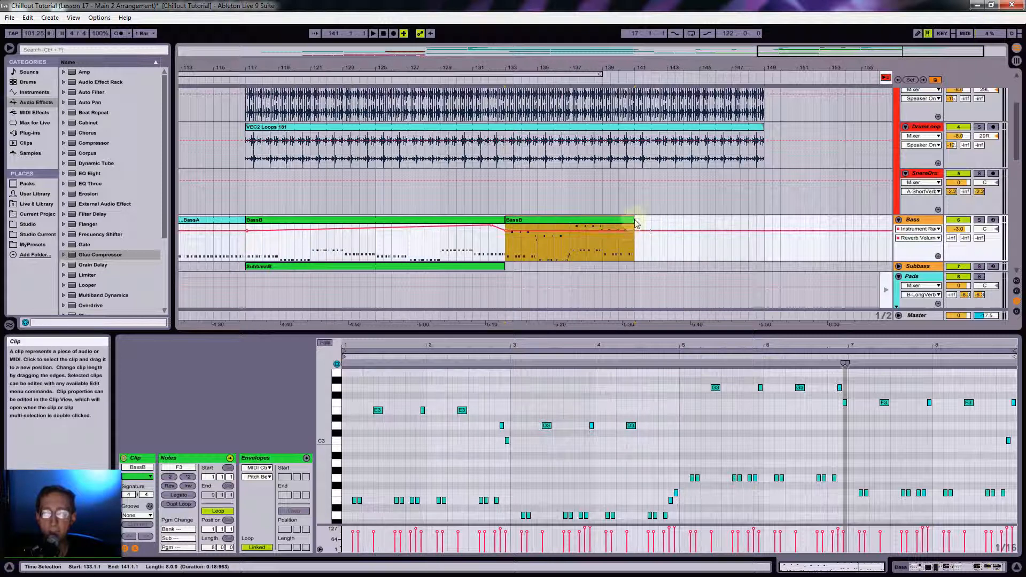
pyautogui.moveTo(634, 219); pyautogui.dragTo(764, 219)
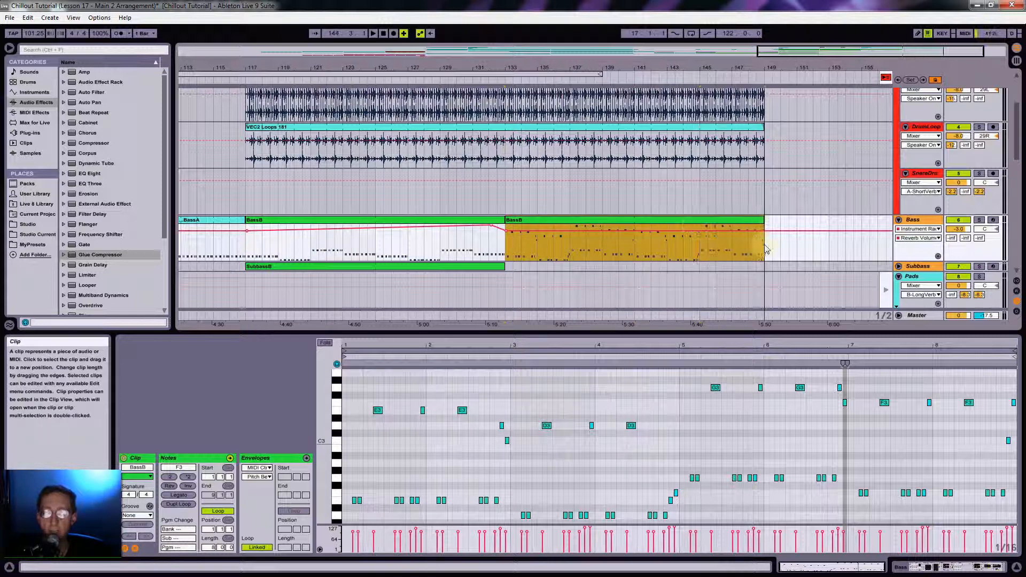
# Add the session's SubbassB clip to the Subbass track at bar 133 and extend it to bar 149.
pyautogui.scroll(-2, 561, 142)
pyautogui.scroll(-1, 561, 142)
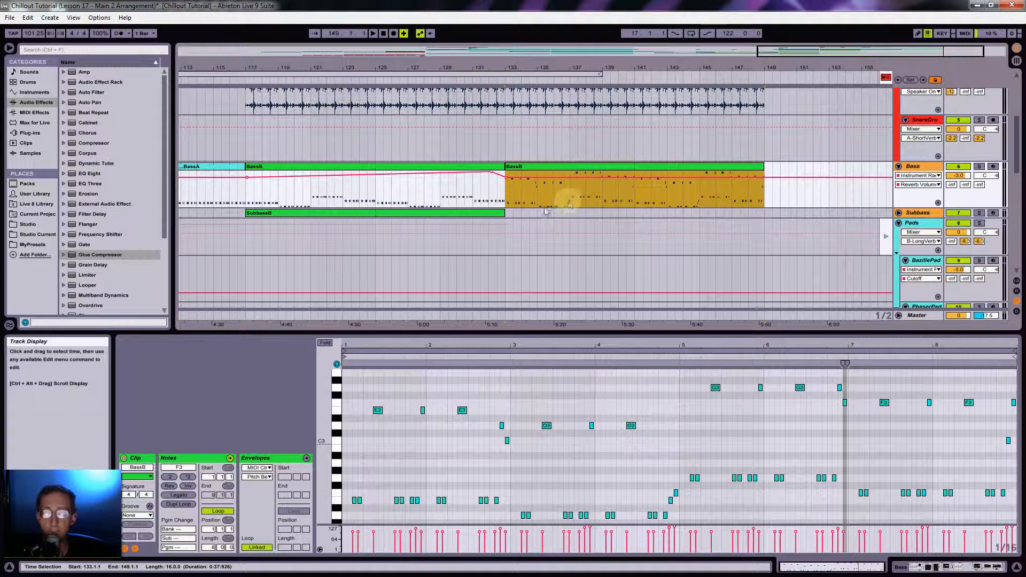
pyautogui.press('Tab')
pyautogui.moveTo(462, 101); pyautogui.dragTo(507, 215)
pyautogui.press('Tab')
pyautogui.moveTo(633, 213); pyautogui.dragTo(763, 216)
# Split the VEC2 Loops 181 and VEC2 Loops 176 clips at bar 133.
pyautogui.scroll(3, 515, 185)
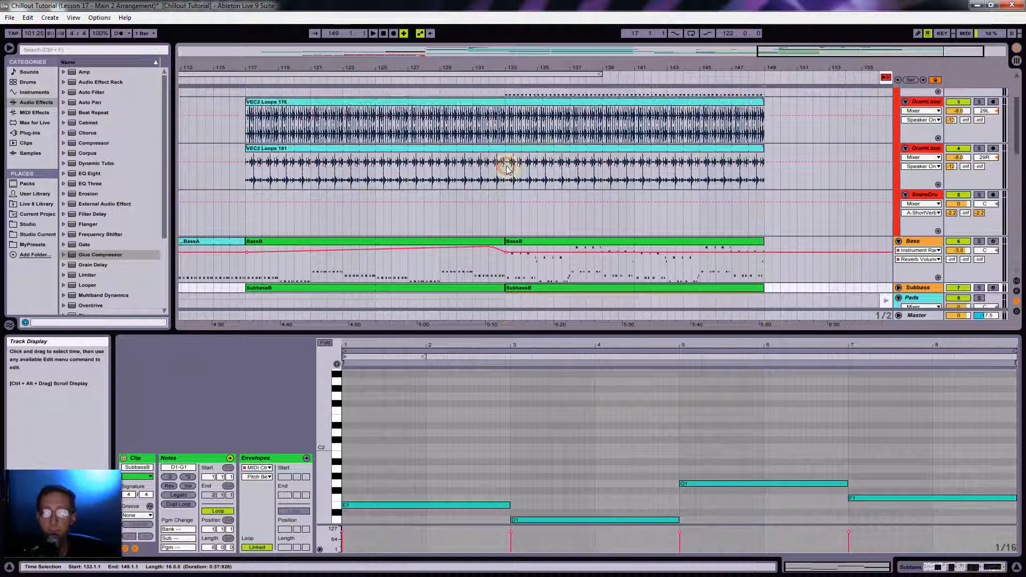
pyautogui.click(507, 170)
pyautogui.hotkey('ctrl', 'e')
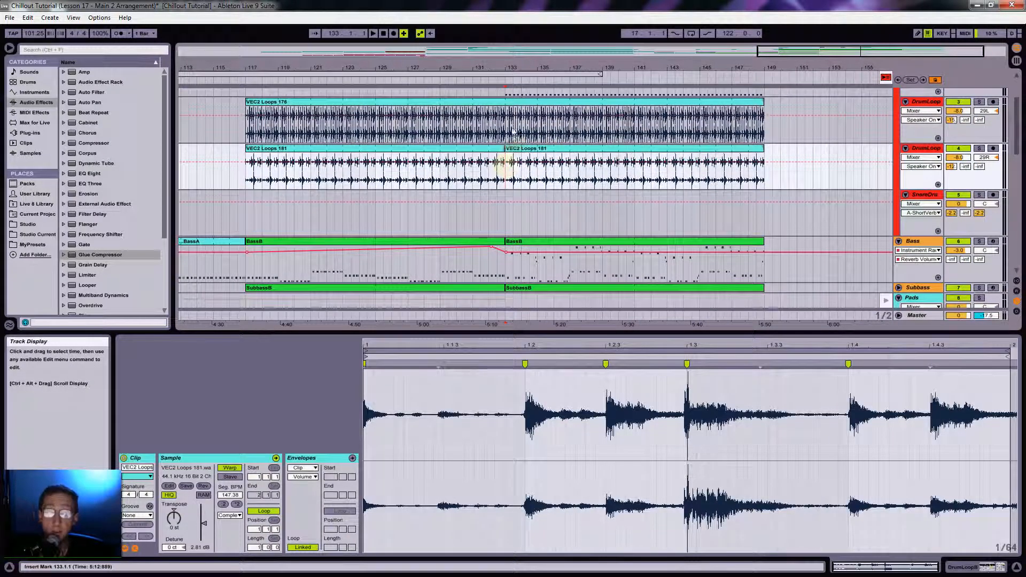
pyautogui.click(507, 126)
pyautogui.hotkey('ctrl', 'e')
pyautogui.scroll(2, 508, 140)
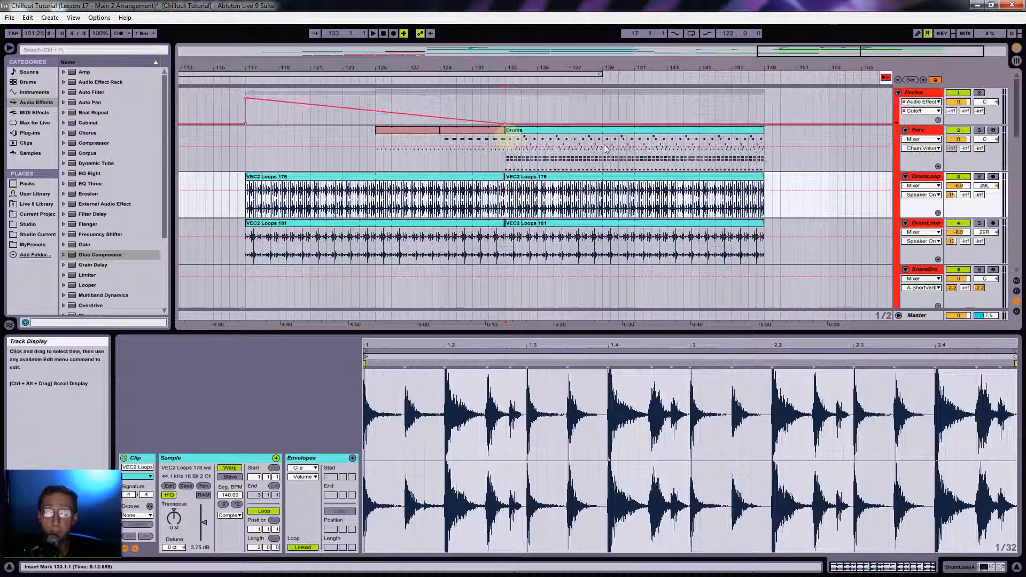
# Split the ArpB clip on the BellArp track at bar 133.
pyautogui.scroll(-4, 587, 147)
pyautogui.scroll(-5, 608, 148)
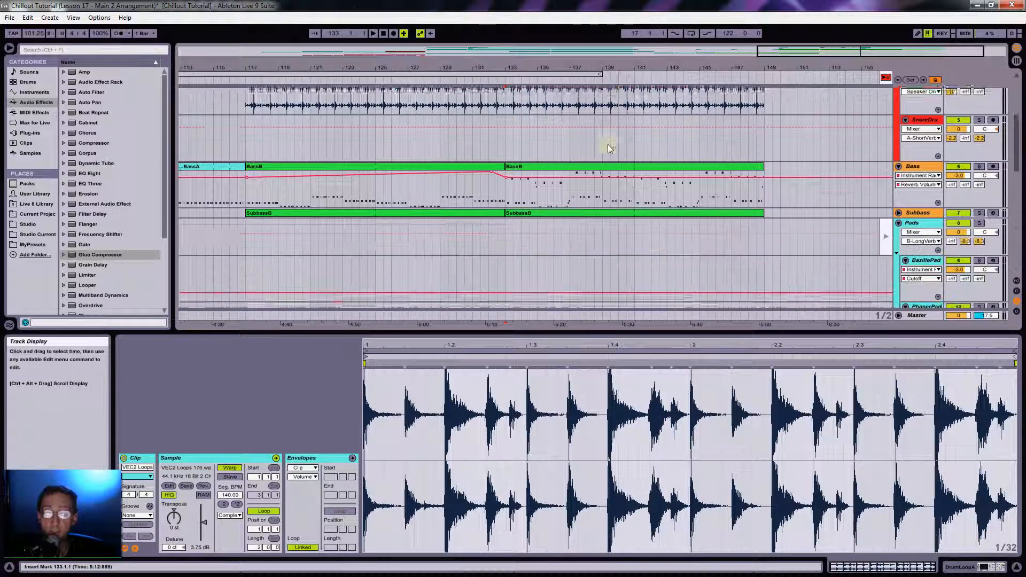
pyautogui.scroll(-5, 545, 208)
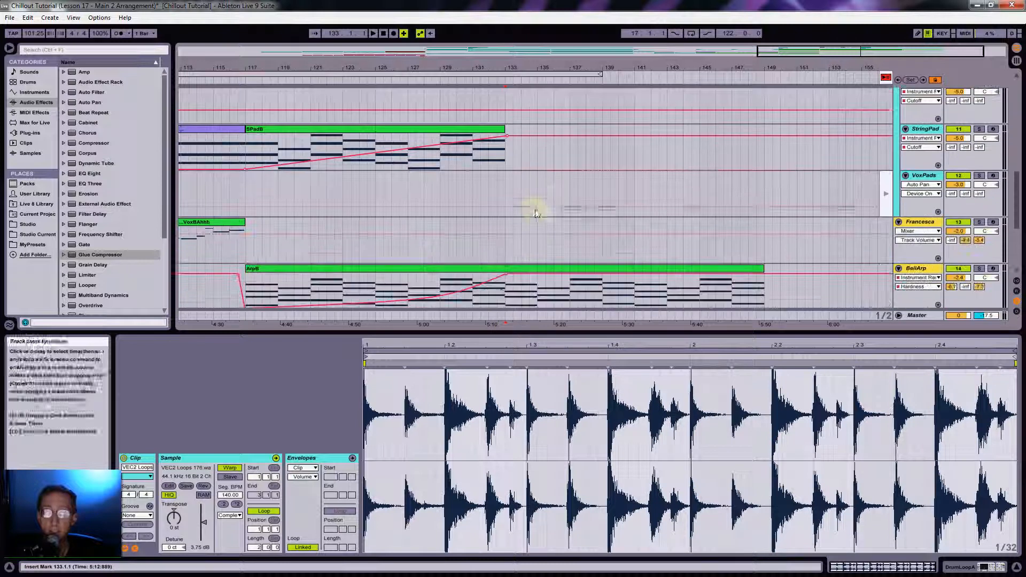
pyautogui.click(507, 298)
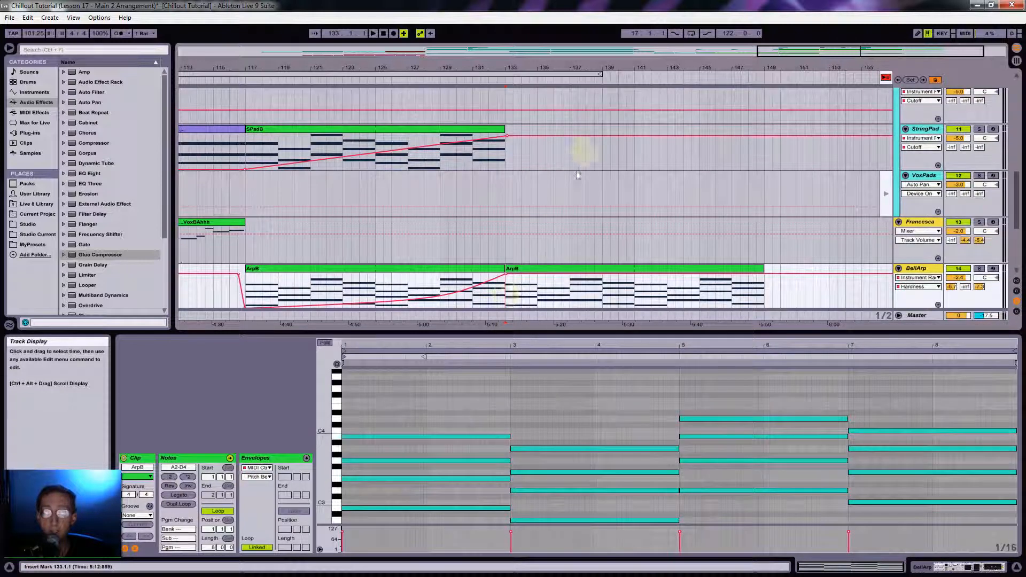
# Play the transition into bar 133 and review the tracks that continue into the new section.
pyautogui.scroll(1, 572, 179)
pyautogui.scroll(8, 629, 206)
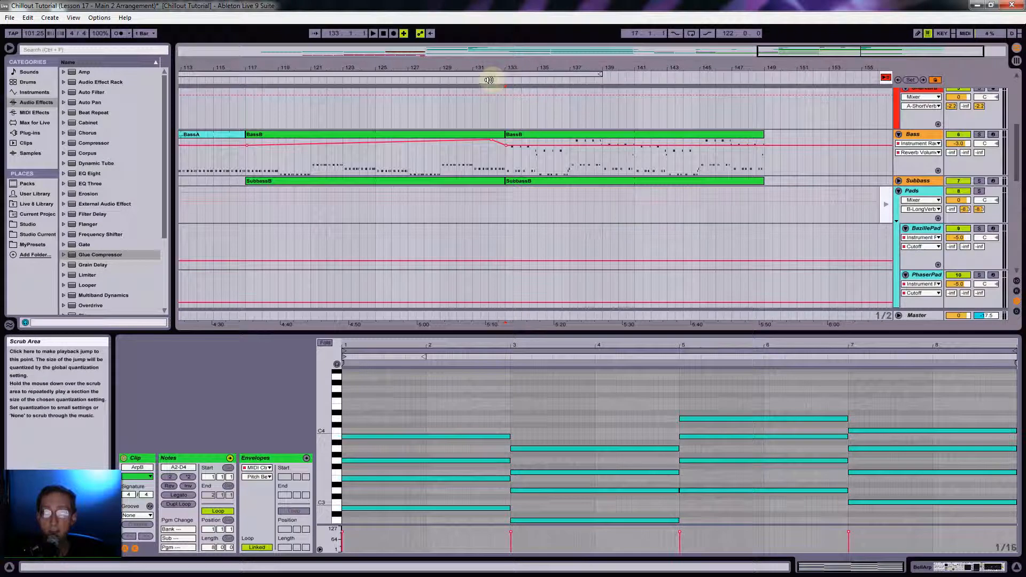
pyautogui.click(485, 80)
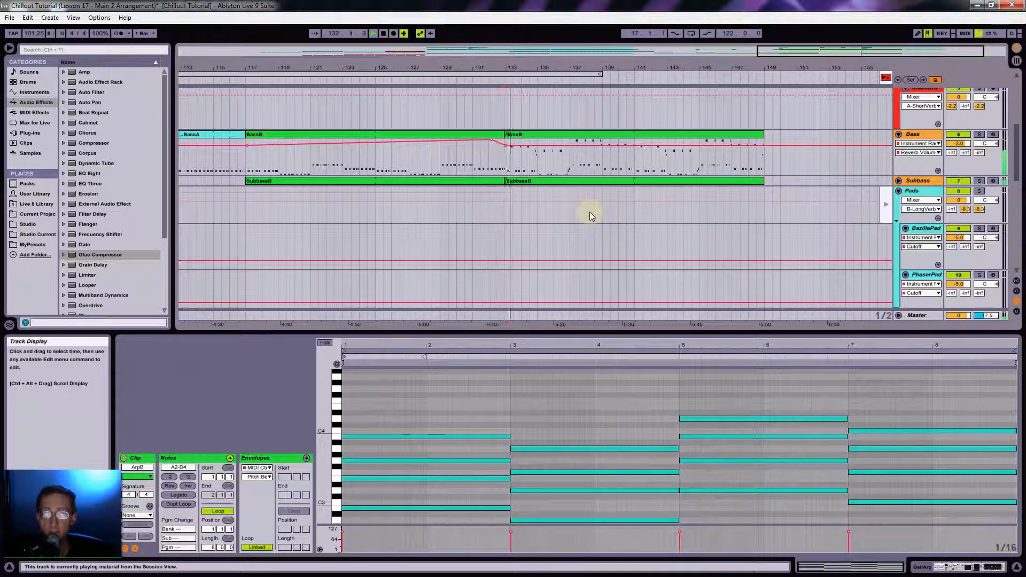
pyautogui.scroll(-5, 735, 189)
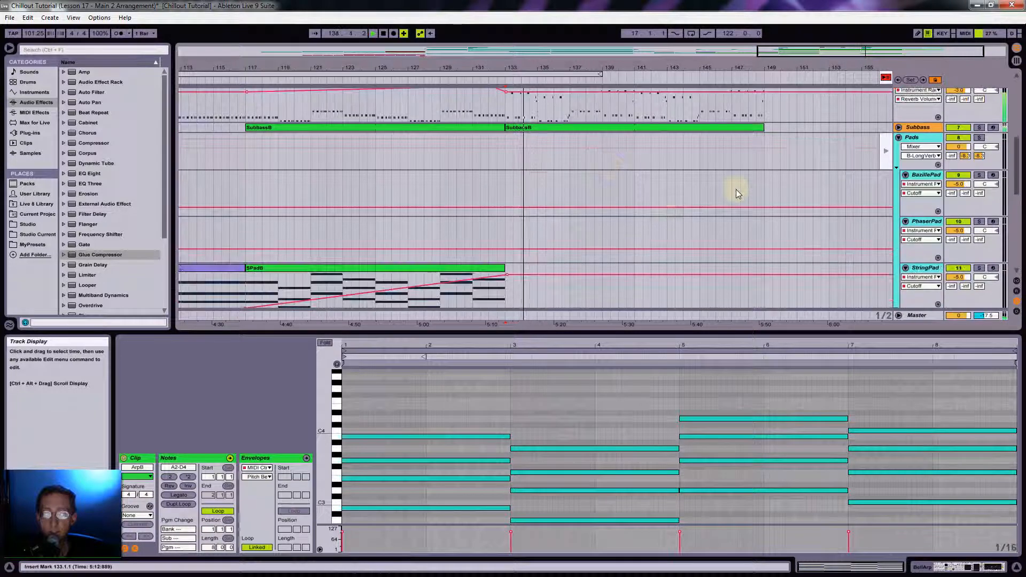
pyautogui.scroll(-3, 735, 190)
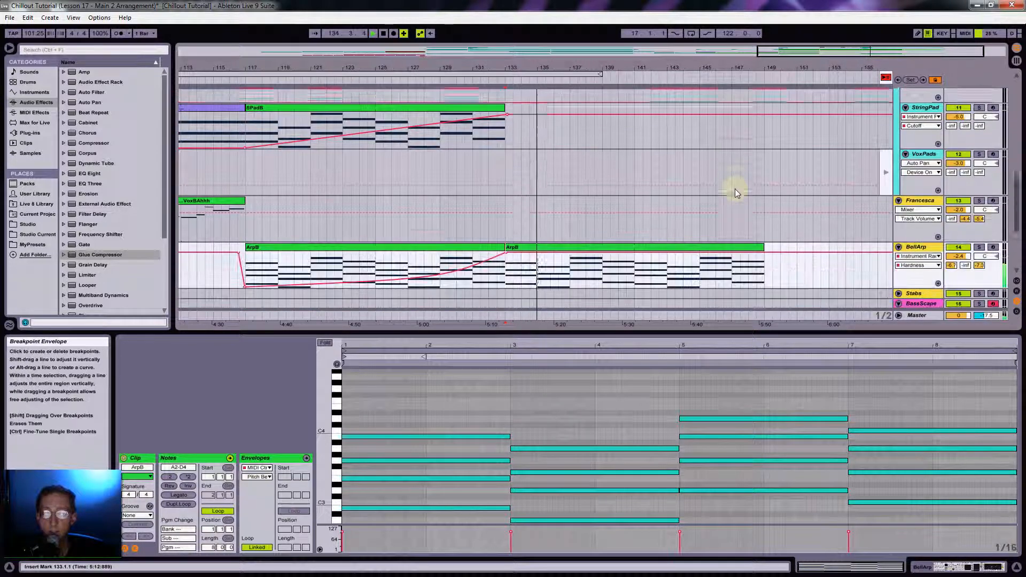
pyautogui.scroll(-2, 735, 192)
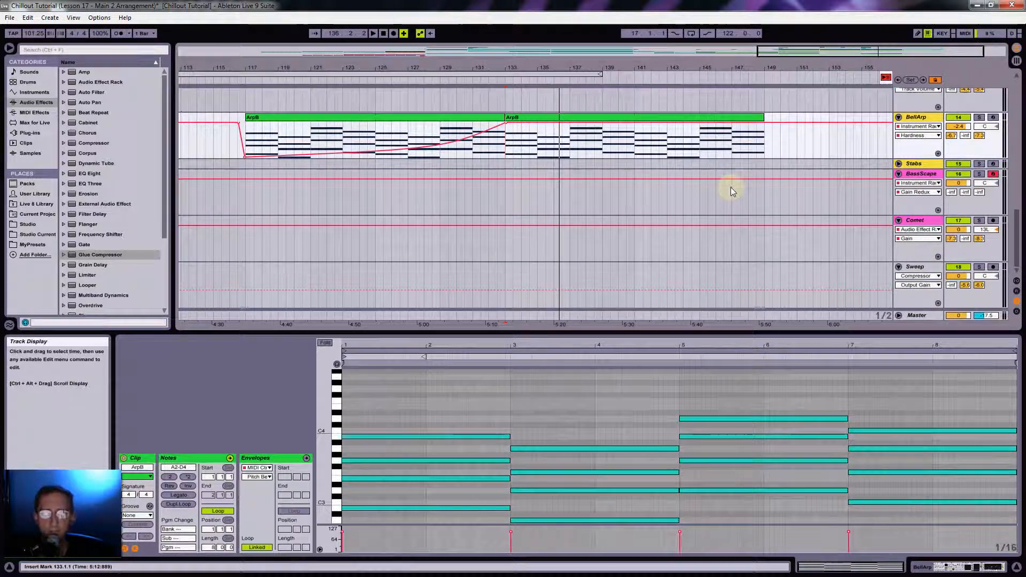
# Add the session's BPadB clip to the BazillePad track at bar 133 and extend it to bar 149.
pyautogui.scroll(6, 730, 187)
pyautogui.scroll(5, 690, 222)
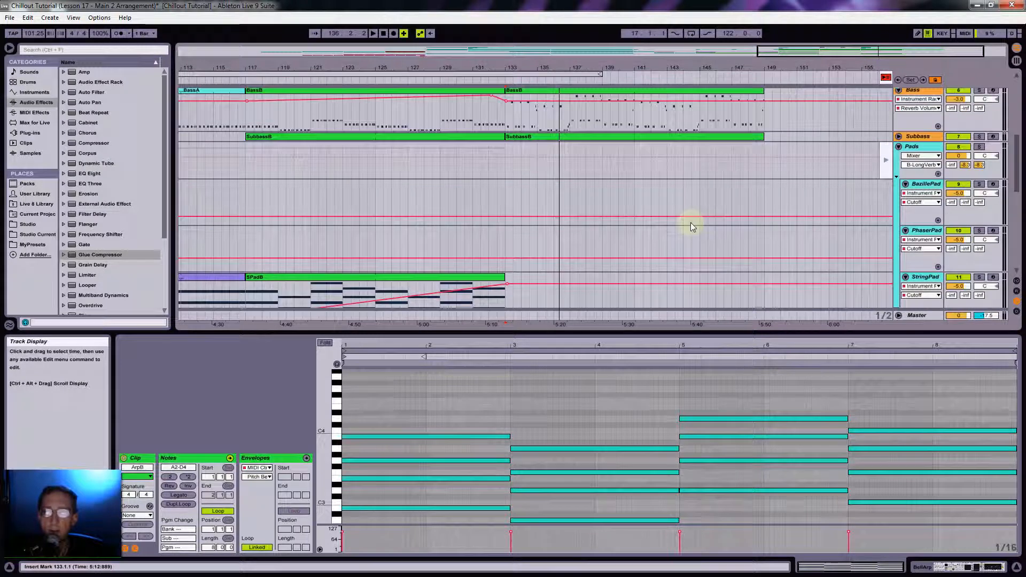
pyautogui.press('Tab')
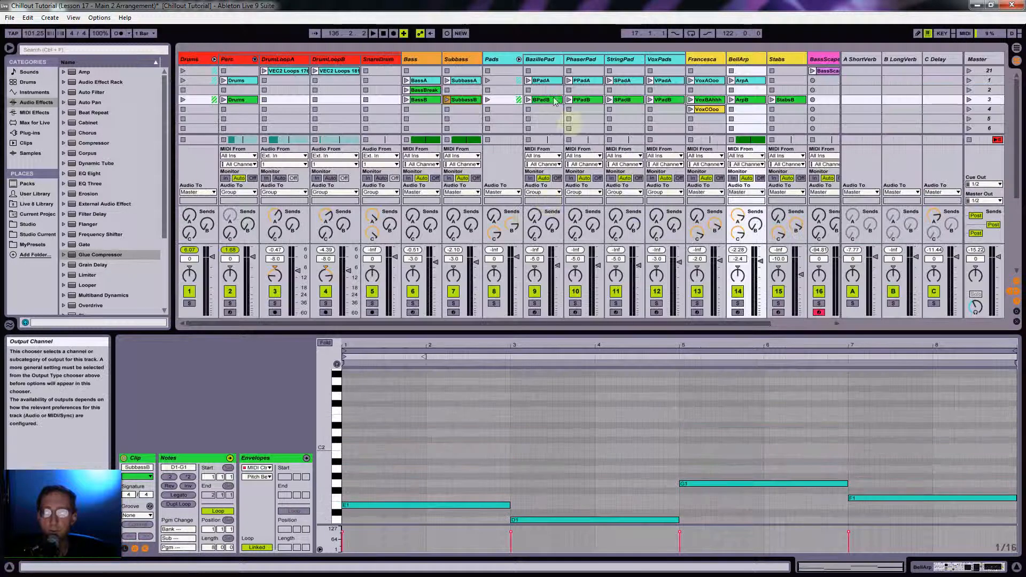
pyautogui.press('Tab')
pyautogui.moveTo(544, 115); pyautogui.dragTo(508, 208)
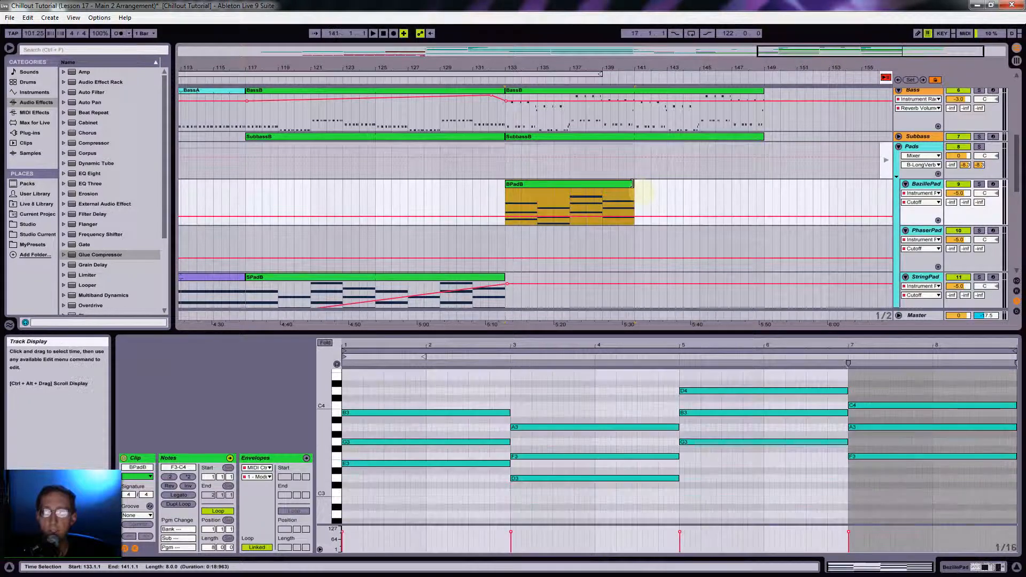
pyautogui.moveTo(635, 191); pyautogui.dragTo(764, 198)
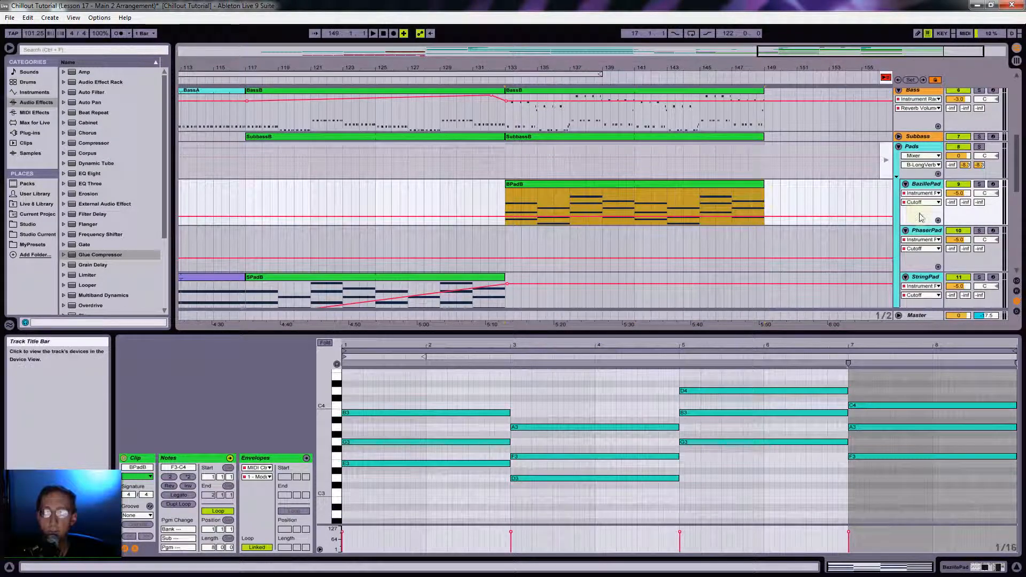
# Play the arrangement from just before bar 133 to hear the BazillePad part with the drums and bass.
pyautogui.moveTo(687, 65); pyautogui.dragTo(596, 80)
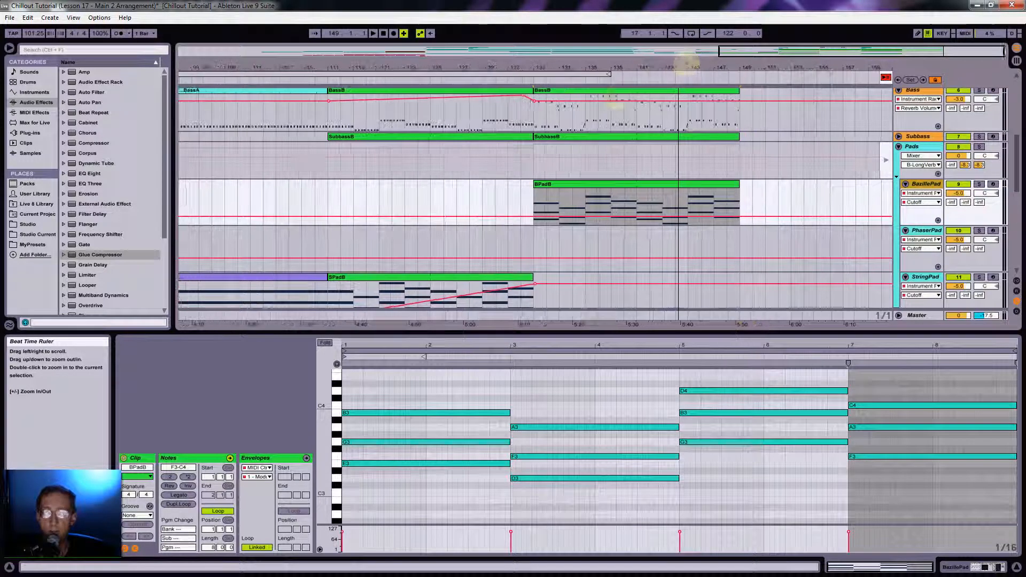
pyautogui.click(524, 79)
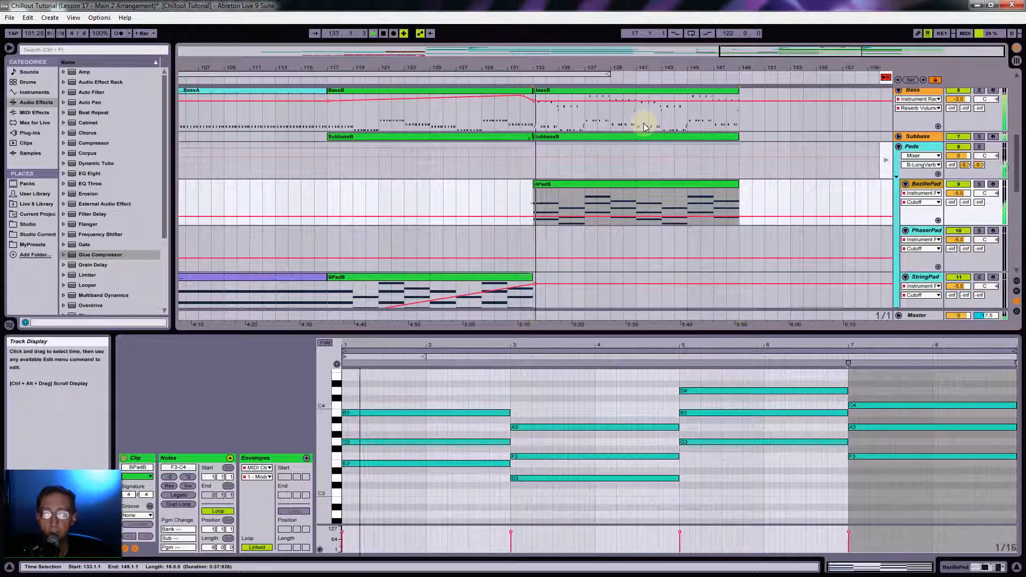
# Automate the BazillePad Cutoff to ramp up just before bar 133 and hold a higher level from there.
pyautogui.click(979, 184)
pyautogui.click(979, 185)
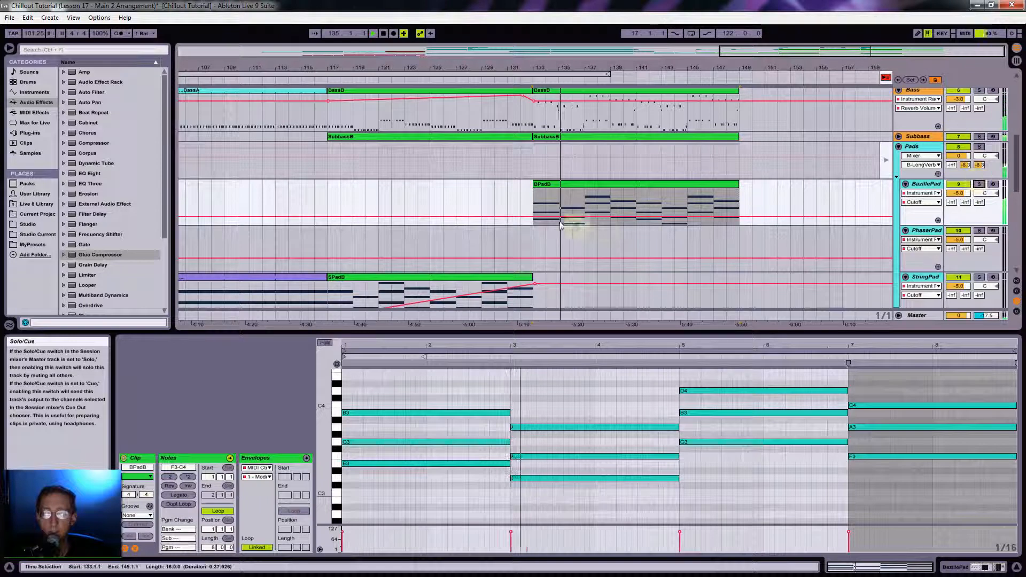
pyautogui.click(520, 216)
pyautogui.moveTo(528, 212); pyautogui.dragTo(531, 203)
pyautogui.click(534, 201)
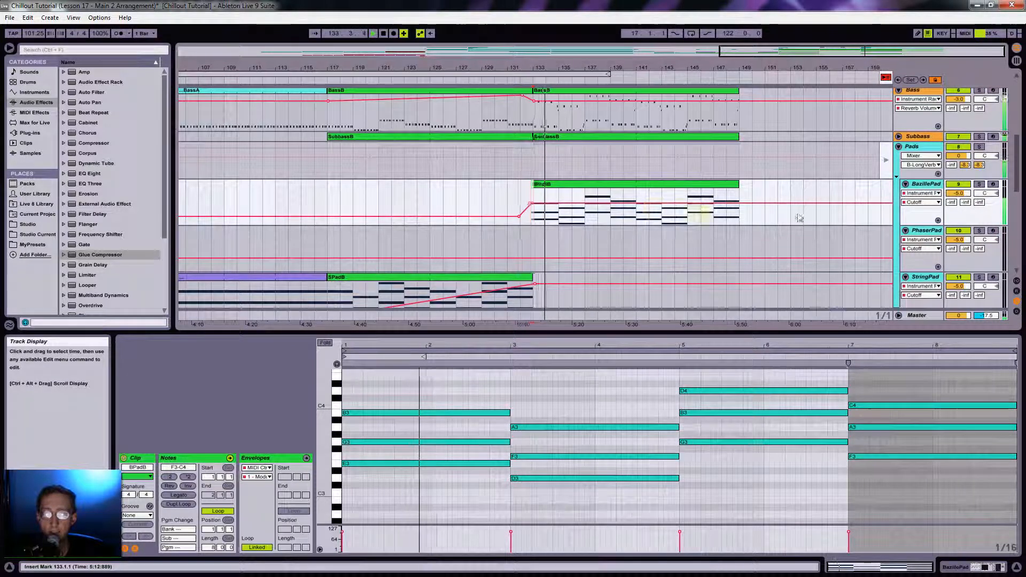
pyautogui.click(980, 184)
pyautogui.moveTo(531, 204); pyautogui.dragTo(533, 198)
# Inspect the automatable devices and parameters of BazillePad and play the pad from bar 133.
pyautogui.click(924, 203)
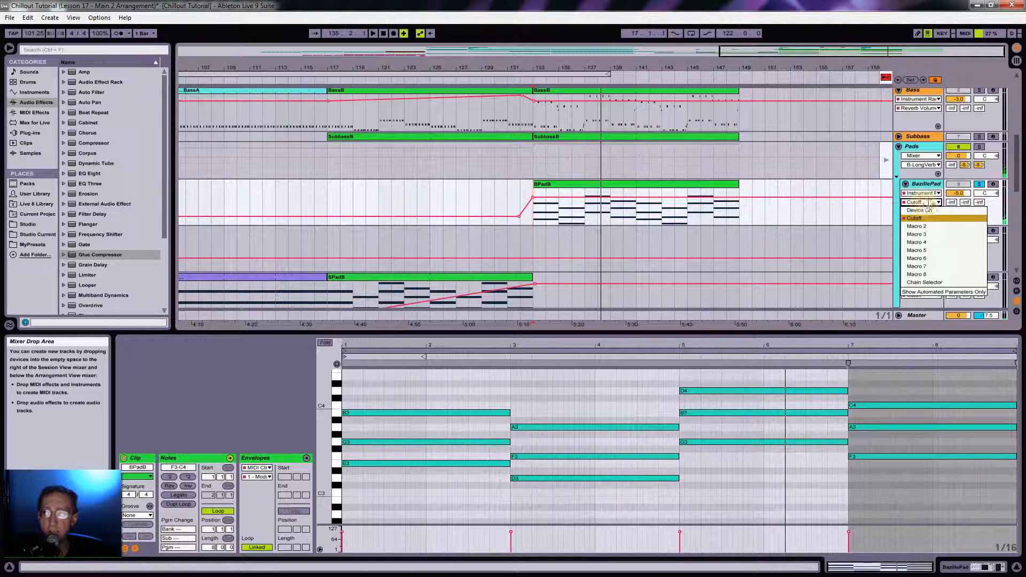
pyautogui.click(923, 194)
pyautogui.click(924, 195)
pyautogui.click(924, 194)
pyautogui.click(925, 203)
pyautogui.click(924, 203)
pyautogui.press('space')
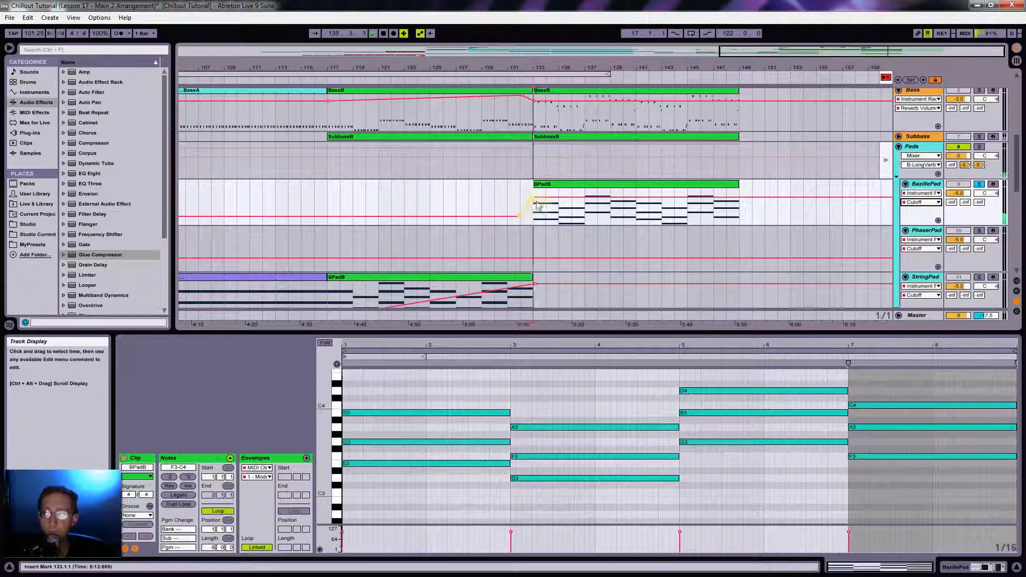
pyautogui.click(979, 185)
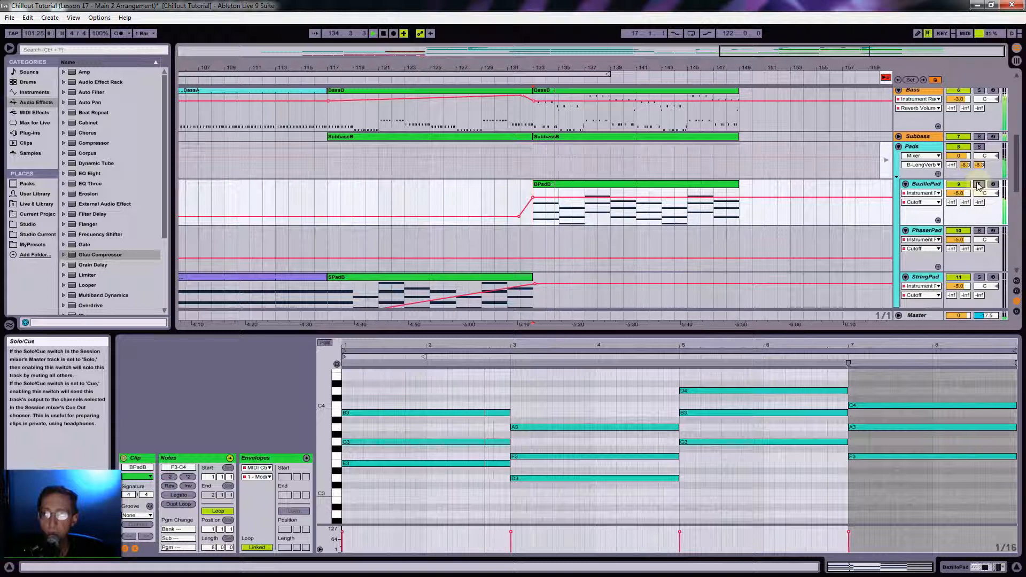
# Extend the BazillePad Cutoff automation with a gradual rise to 127 at bar 149.
pyautogui.moveTo(557, 64); pyautogui.dragTo(746, 66)
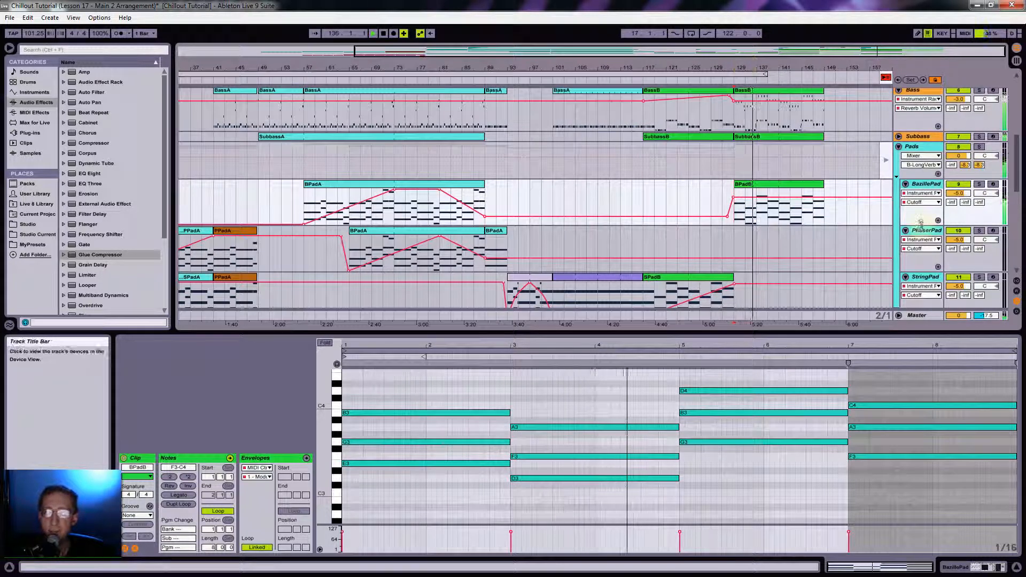
pyautogui.moveTo(806, 69); pyautogui.dragTo(799, 70)
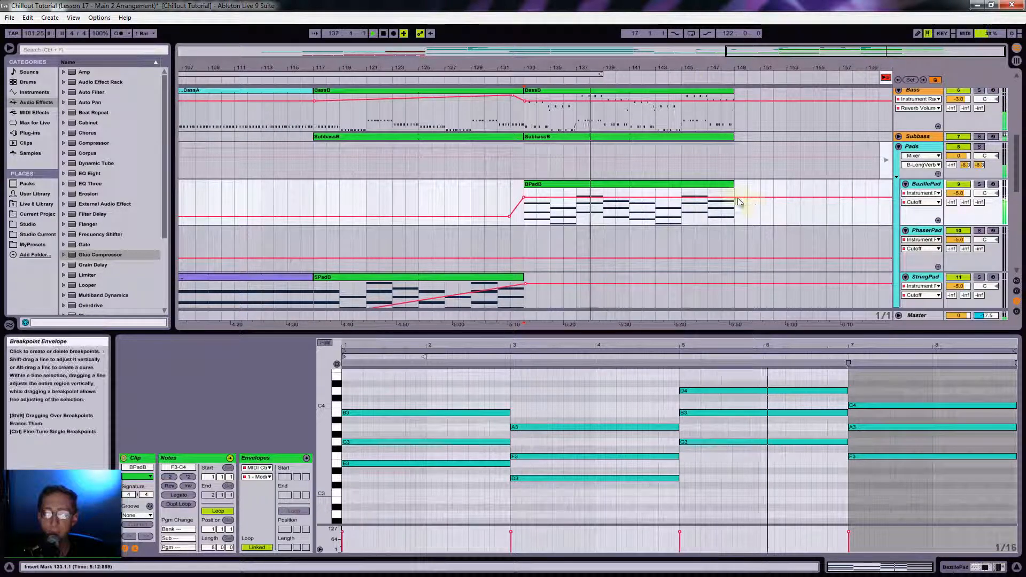
pyautogui.moveTo(729, 194); pyautogui.dragTo(737, 195)
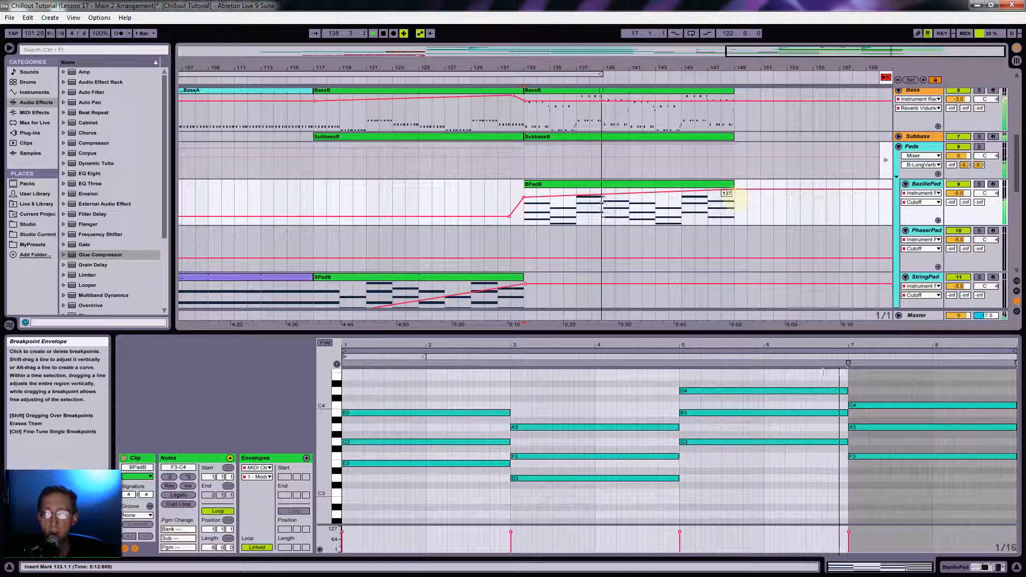
pyautogui.press('Tab')
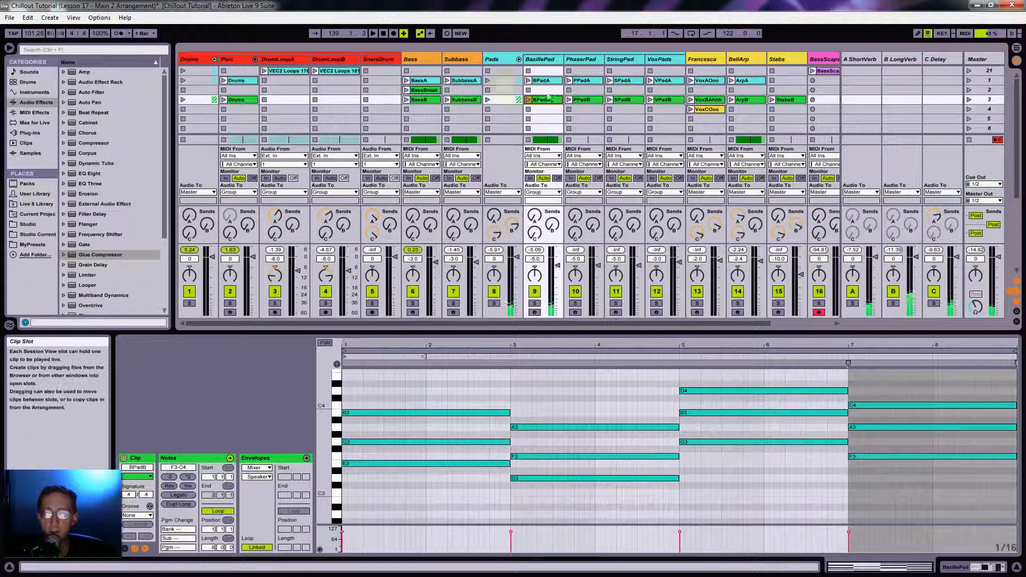
pyautogui.moveTo(586, 102); pyautogui.dragTo(525, 243)
pyautogui.press('Tab')
pyautogui.press('Escape')
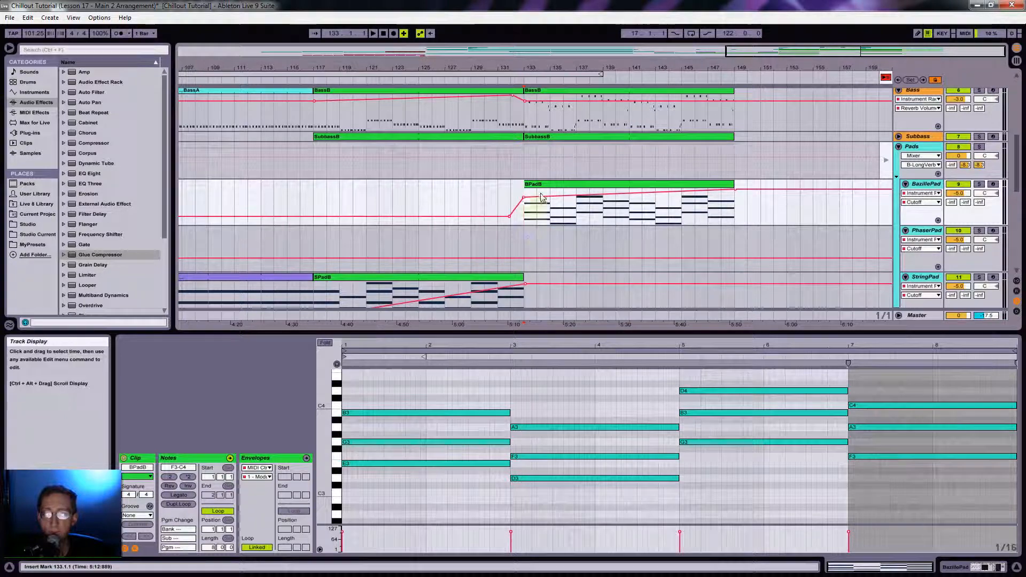
# Raise the modulation envelope across the whole BPadB clip on BazillePad and fine-tune its level during playback.
pyautogui.doubleClick(545, 186)
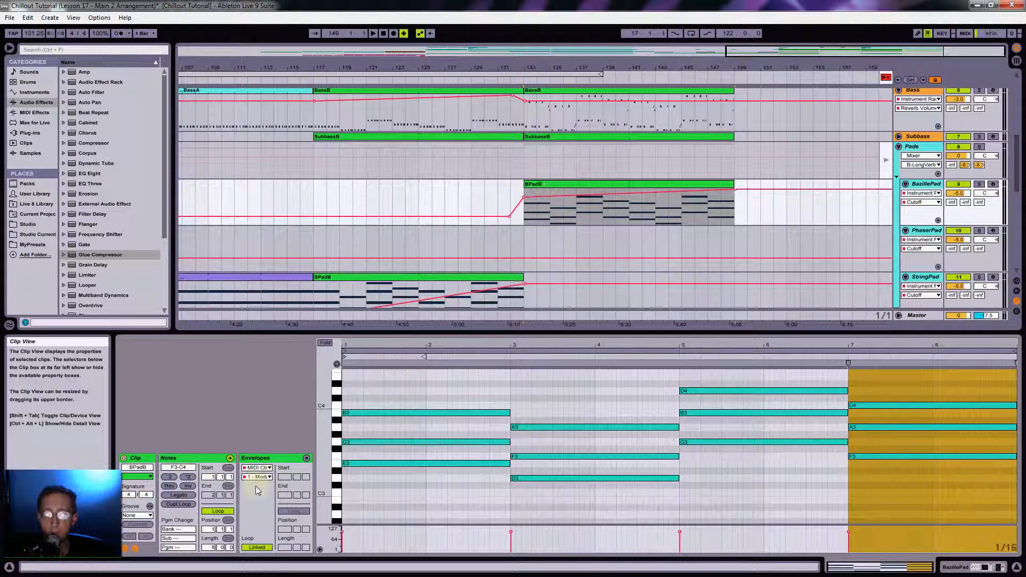
pyautogui.click(306, 458)
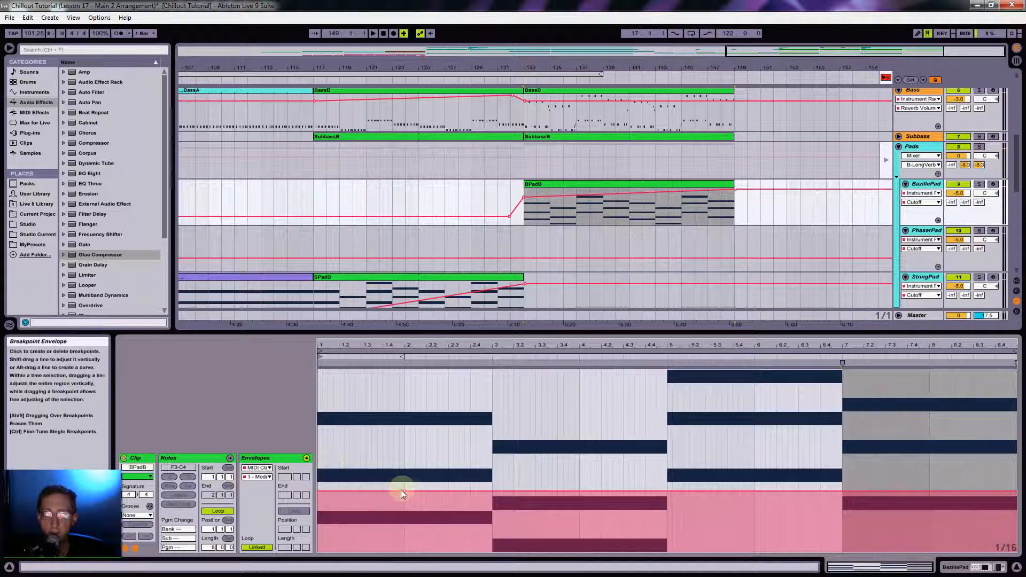
pyautogui.moveTo(403, 493); pyautogui.dragTo(405, 408)
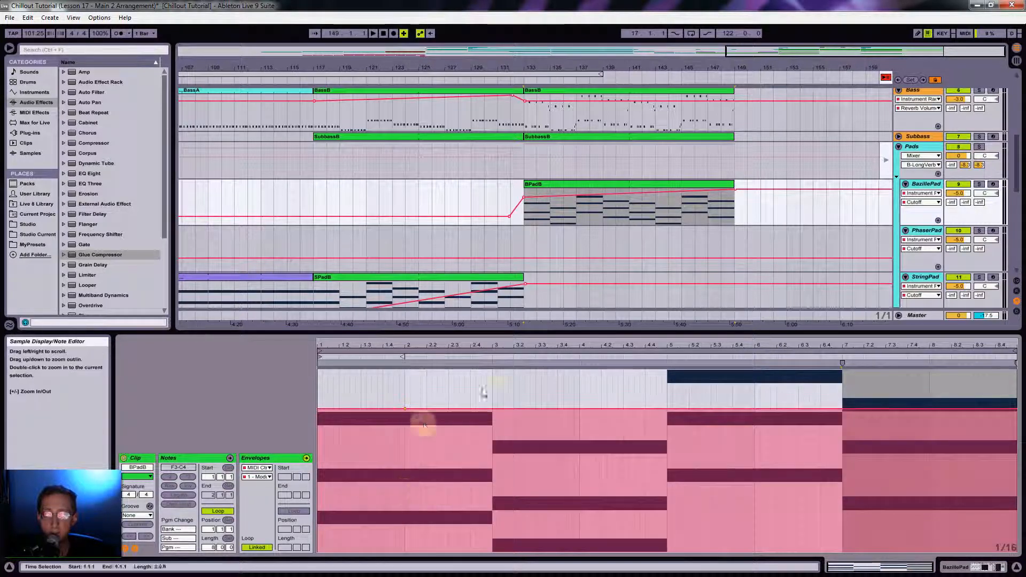
pyautogui.press('space')
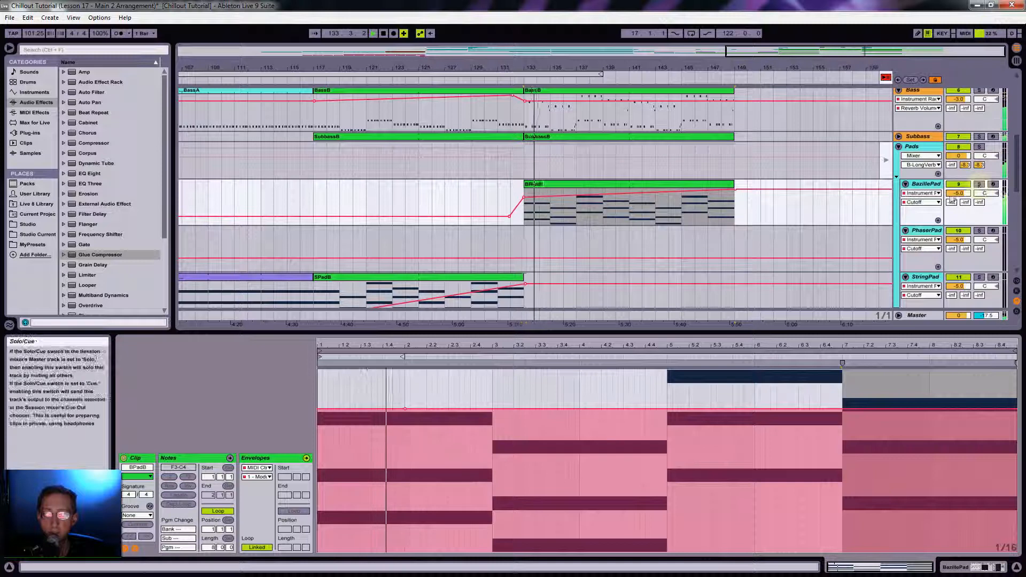
pyautogui.moveTo(406, 412)
pyautogui.mouseDown()
pyautogui.moveTo(404, 427)
pyautogui.moveTo(405, 416)
pyautogui.mouseUp()
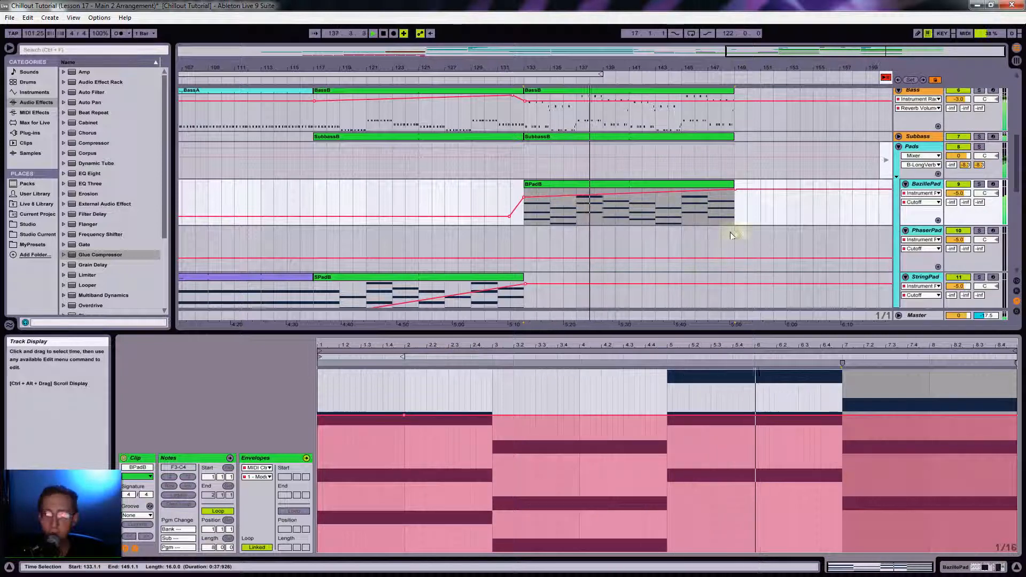
# Add the session's PPadB clip to the PhaserPad track at bar 133 and extend it to bar 149.
pyautogui.press('Tab')
pyautogui.click(570, 101)
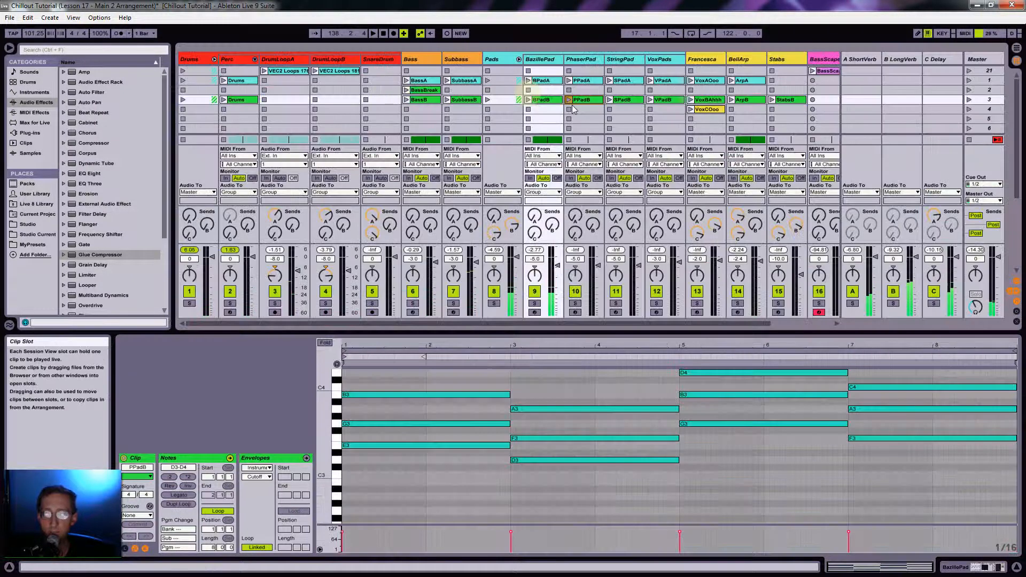
pyautogui.press('Tab')
pyautogui.moveTo(584, 111); pyautogui.dragTo(530, 254)
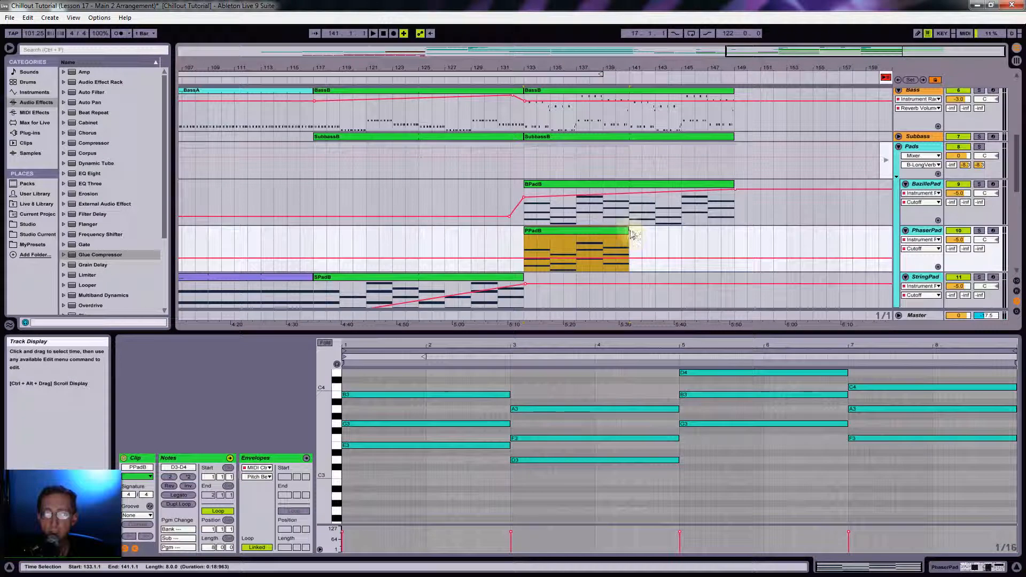
pyautogui.moveTo(630, 233); pyautogui.dragTo(734, 235)
# Automate the PhaserPad Gating to jump from 0% to 100% just before bar 133.
pyautogui.press('space')
pyautogui.click(978, 232)
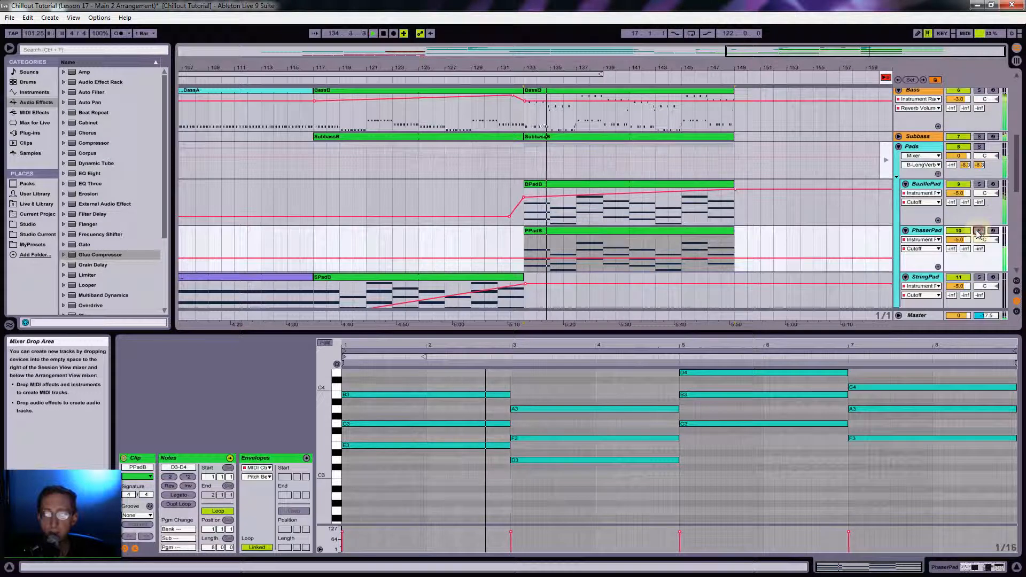
pyautogui.click(913, 249)
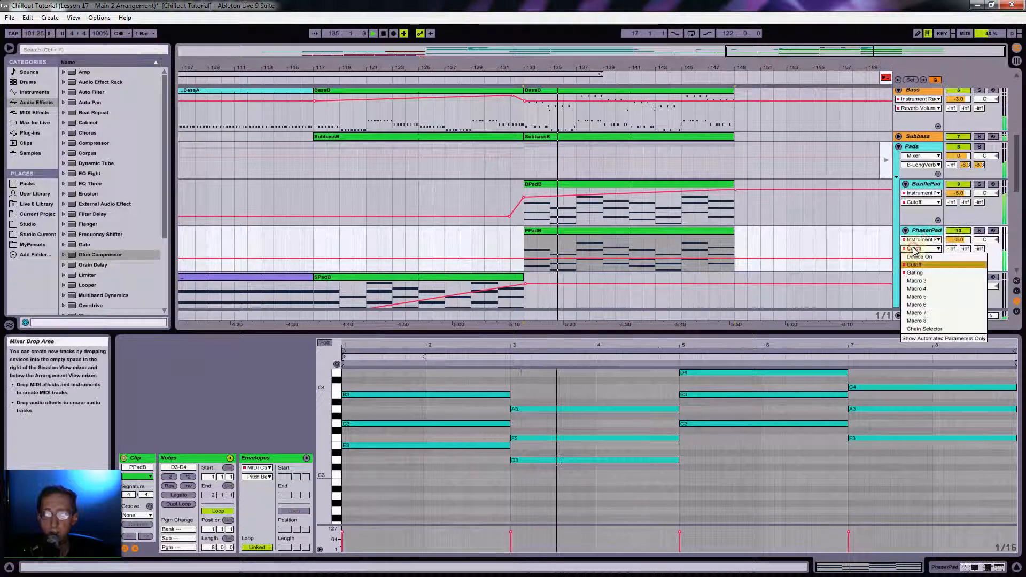
pyautogui.click(914, 273)
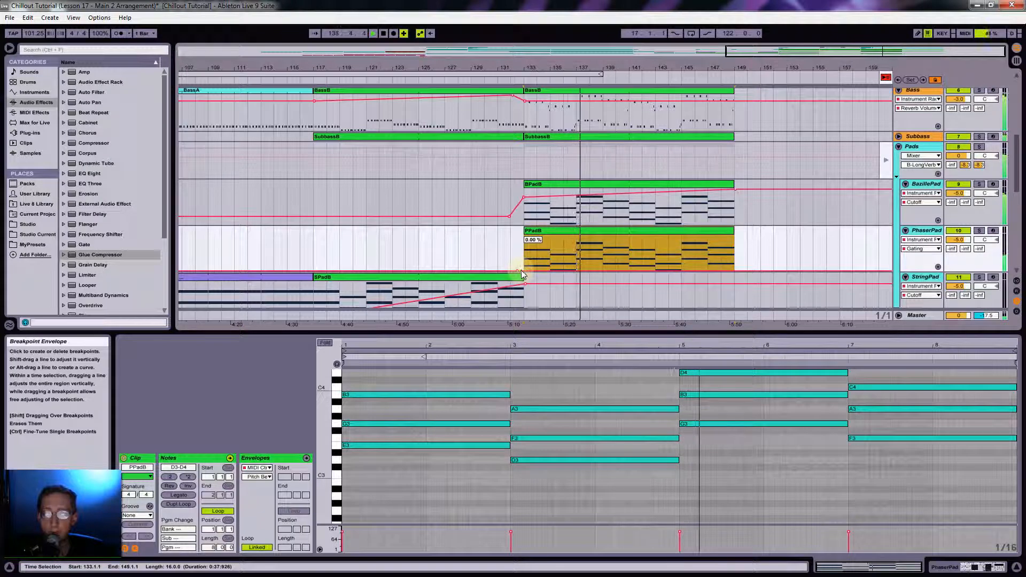
pyautogui.moveTo(521, 274); pyautogui.dragTo(521, 236)
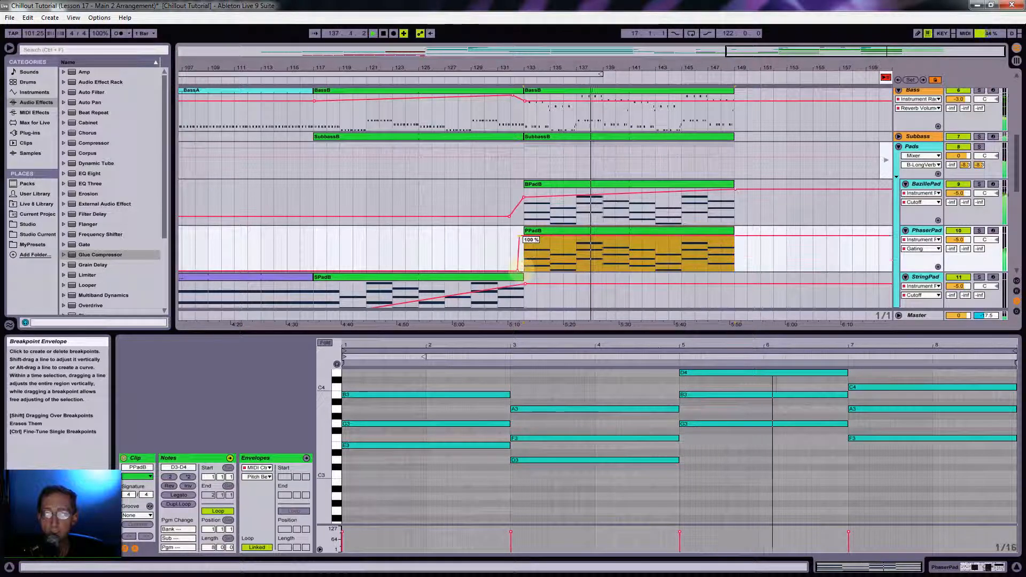
# Automate the PhaserPad Cutoff to rise gradually from bar 133 to bar 149 while listening to the track soloed.
pyautogui.click(979, 231)
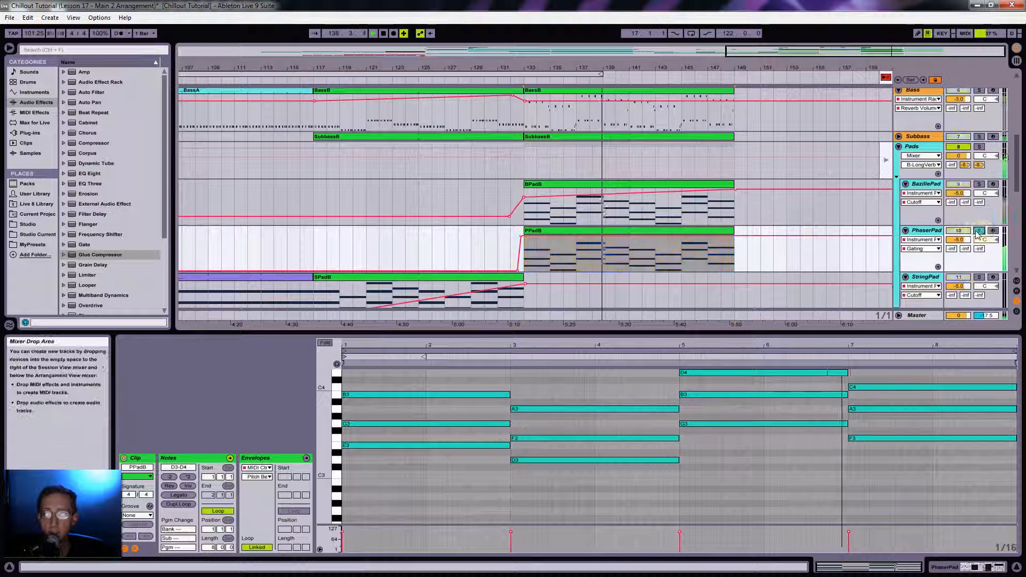
pyautogui.click(927, 249)
pyautogui.click(920, 265)
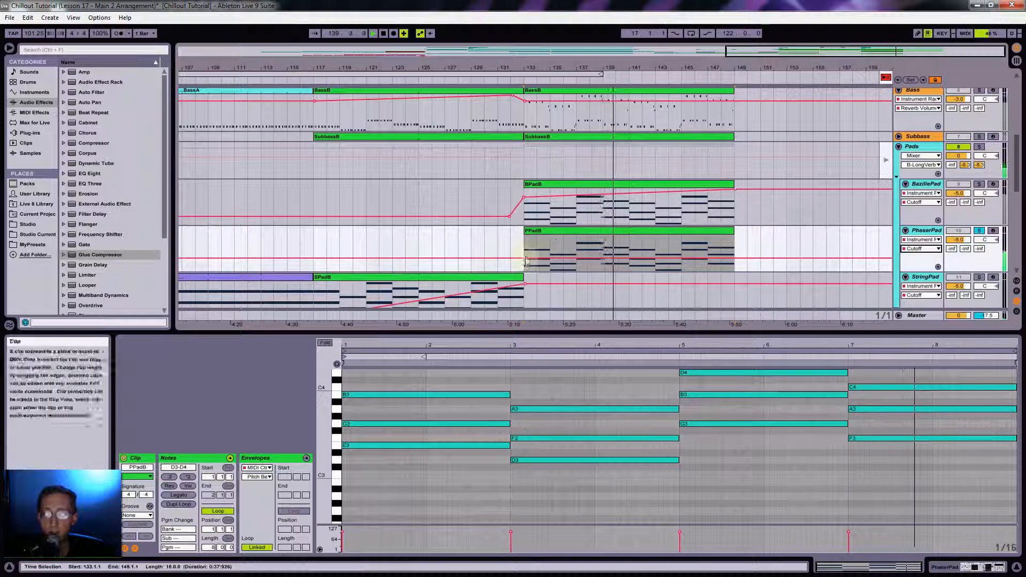
pyautogui.click(547, 262)
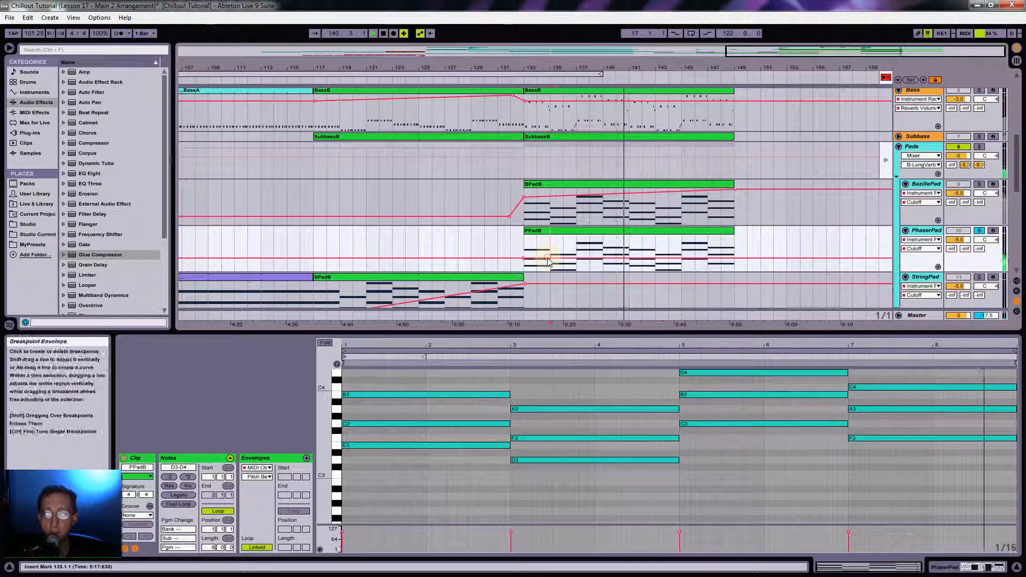
pyautogui.moveTo(734, 258); pyautogui.dragTo(736, 237)
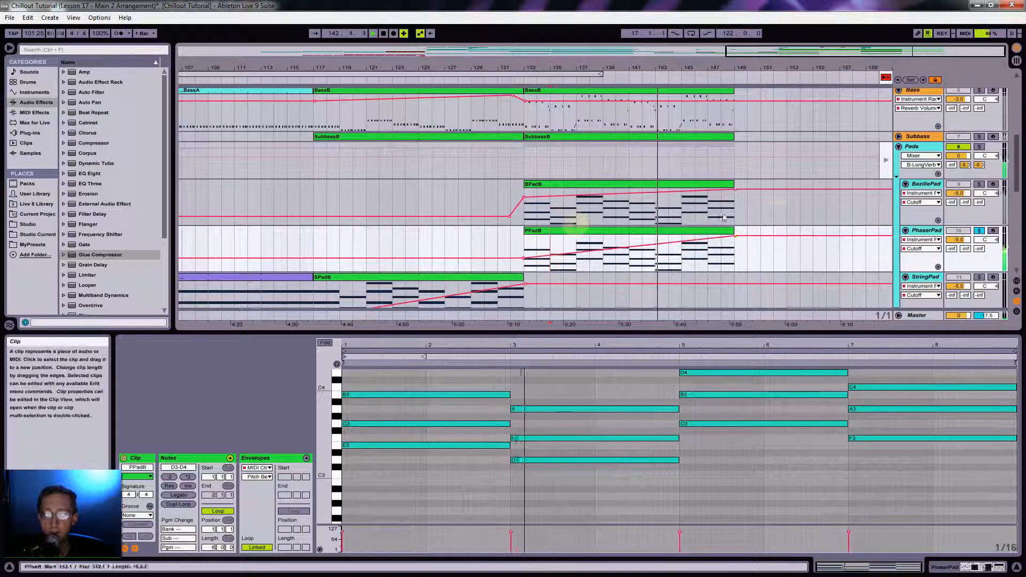
pyautogui.click(979, 231)
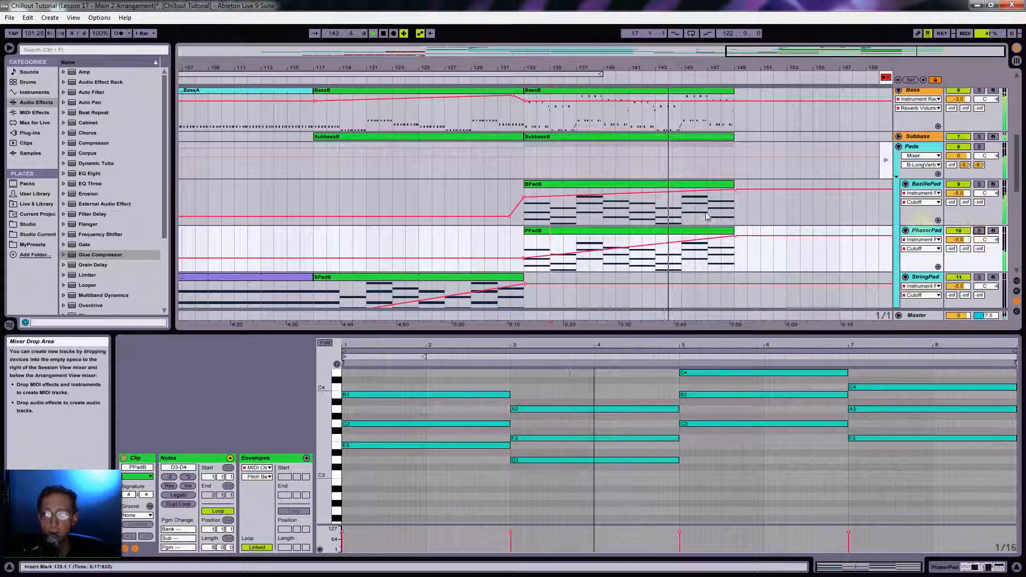
# Play the arrangement from bar 133 with both pads and review the tracks below them.
pyautogui.click(523, 213)
pyautogui.press('space')
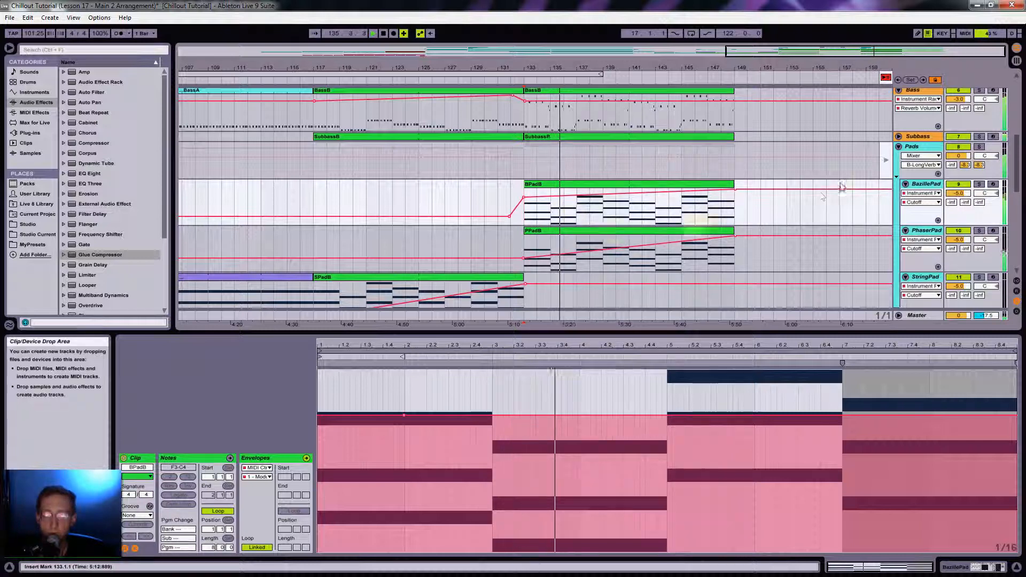
pyautogui.scroll(-3, 834, 183)
pyautogui.scroll(-6, 834, 183)
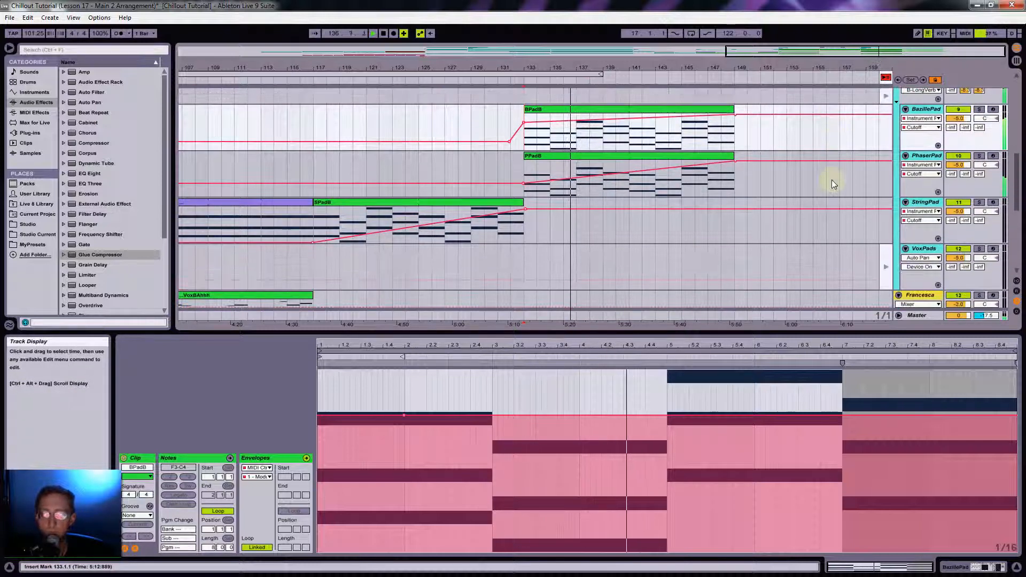
pyautogui.scroll(-2, 828, 183)
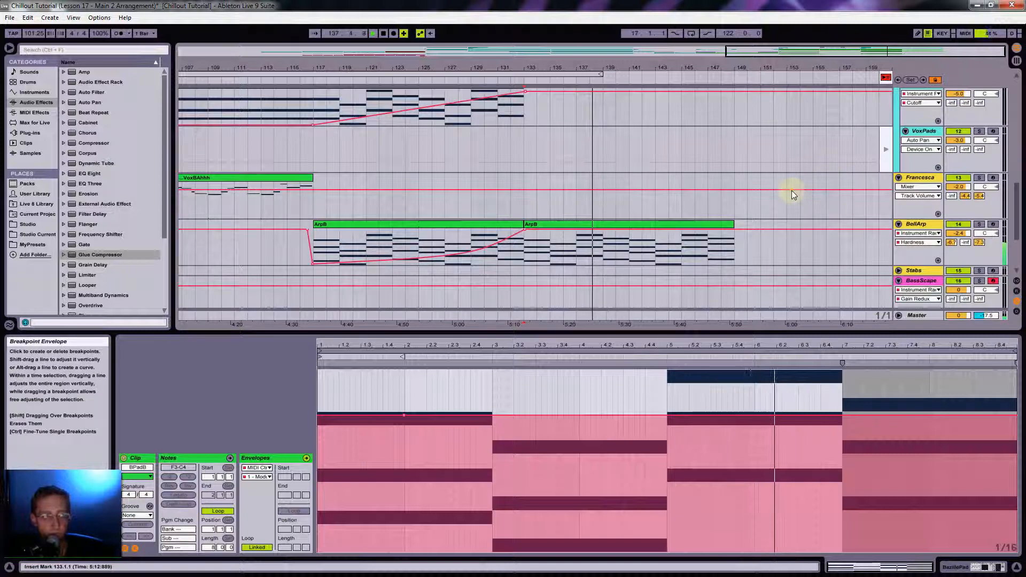
pyautogui.scroll(-3, 800, 187)
# Add the session's StabsB clip to the Stabs track at bar 117 and extend it to bar 149.
pyautogui.press('Tab')
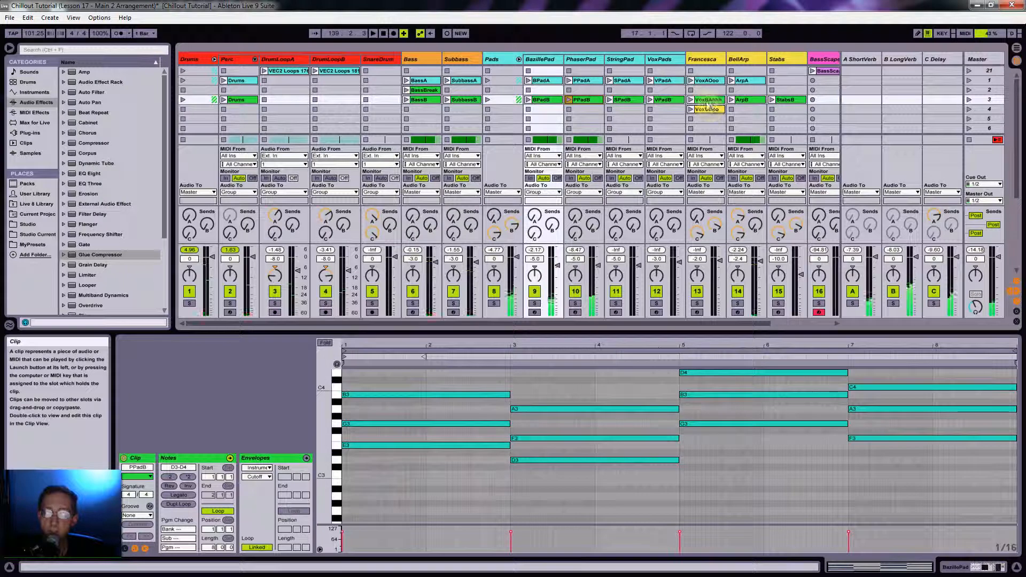
pyautogui.click(793, 101)
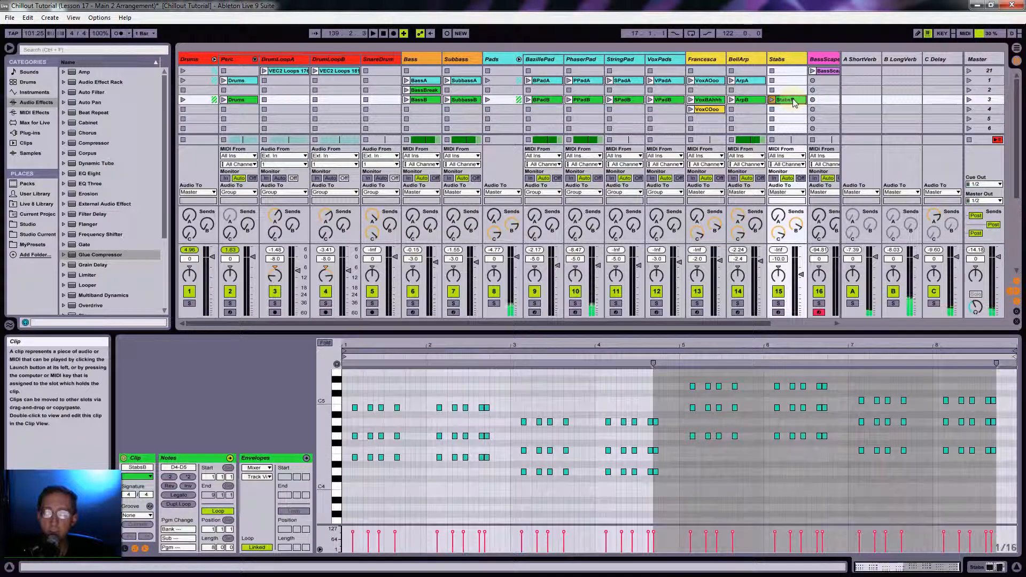
pyautogui.press('Tab')
pyautogui.moveTo(793, 102); pyautogui.dragTo(304, 231)
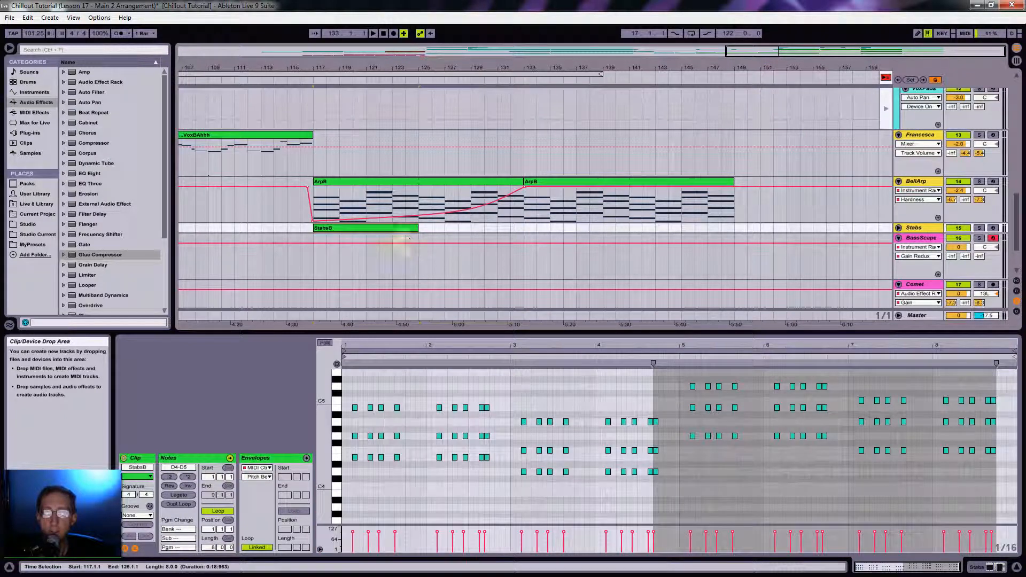
pyautogui.moveTo(419, 228); pyautogui.dragTo(734, 229)
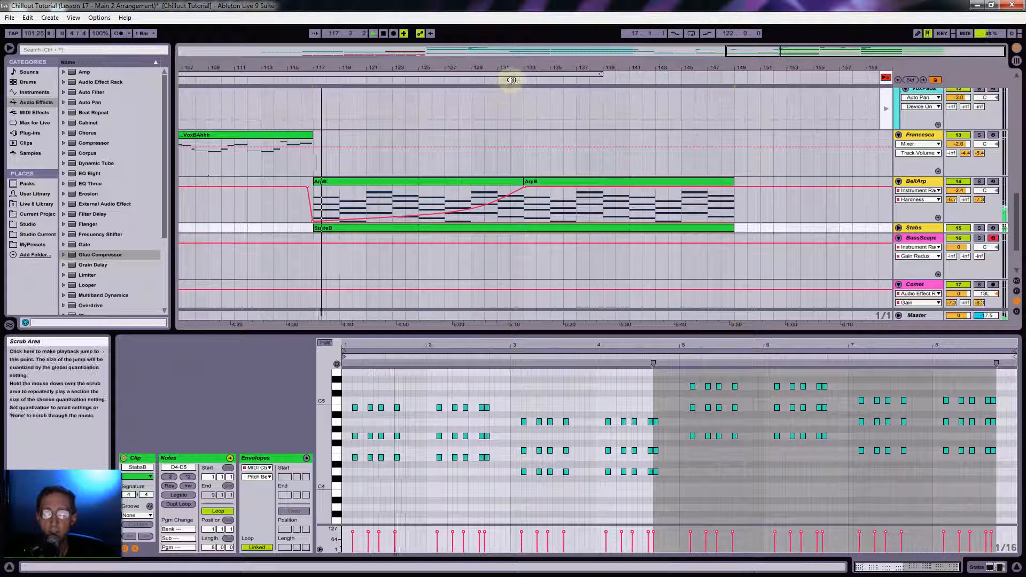
# Trim the start of the StabsB clip to bar 133 and play the transition into that bar.
pyautogui.moveTo(315, 229); pyautogui.dragTo(527, 233)
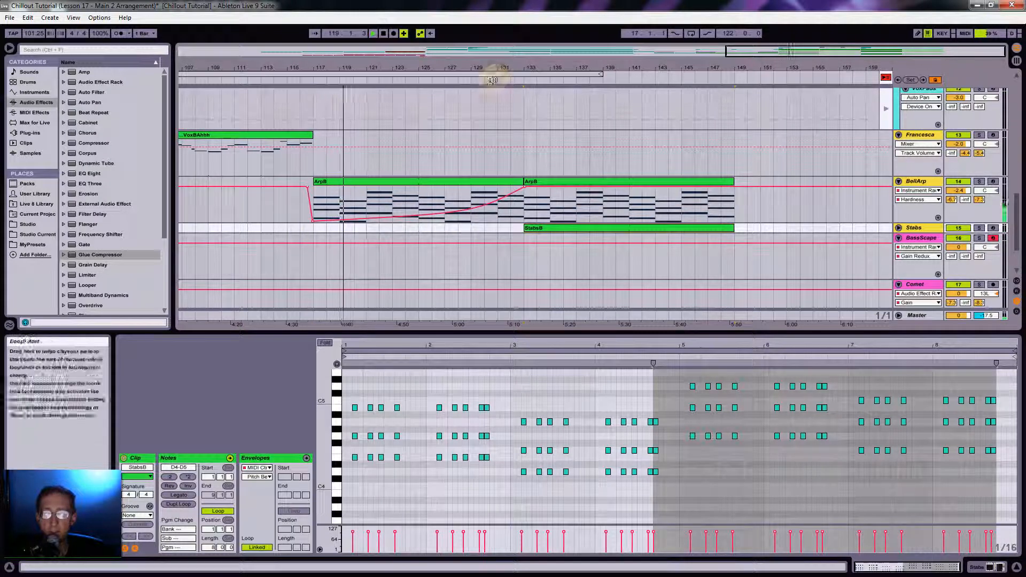
pyautogui.click(514, 65)
pyautogui.scroll(3, 694, 147)
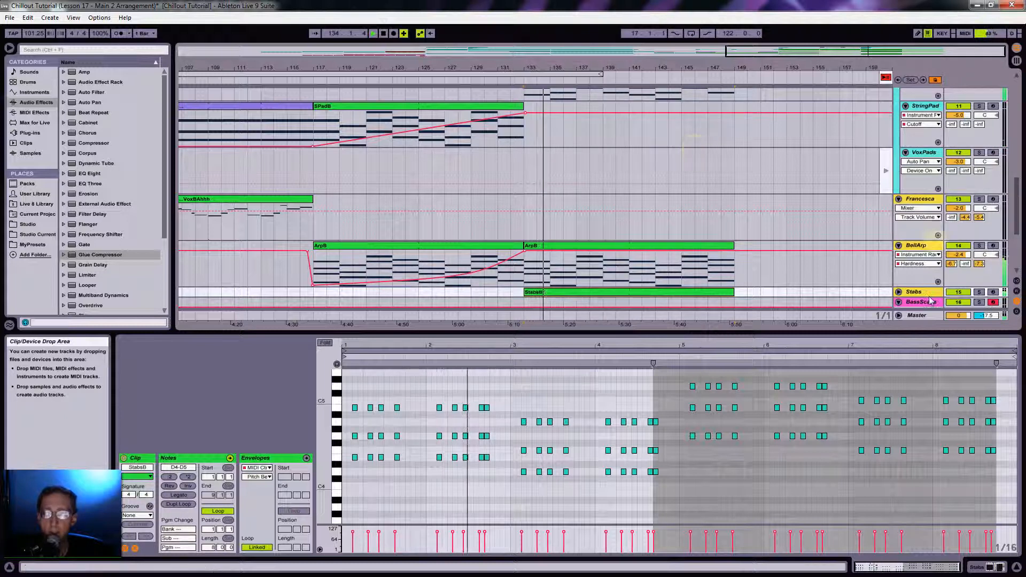
# Unfold the Stabs track and place the insert marker at bar 133 at the start of its StabsB clip.
pyautogui.click(899, 292)
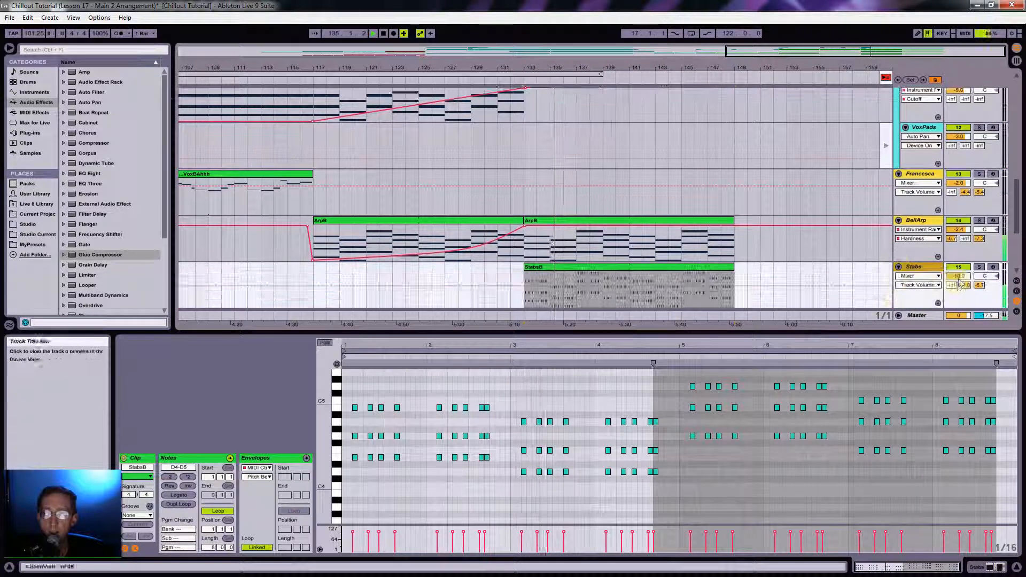
pyautogui.scroll(1, 614, 128)
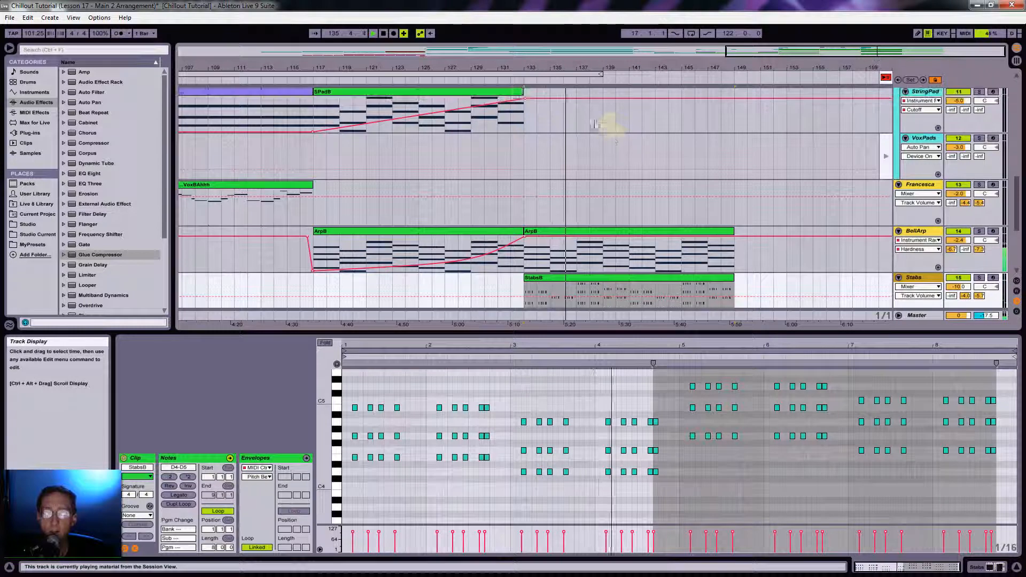
pyautogui.click(537, 295)
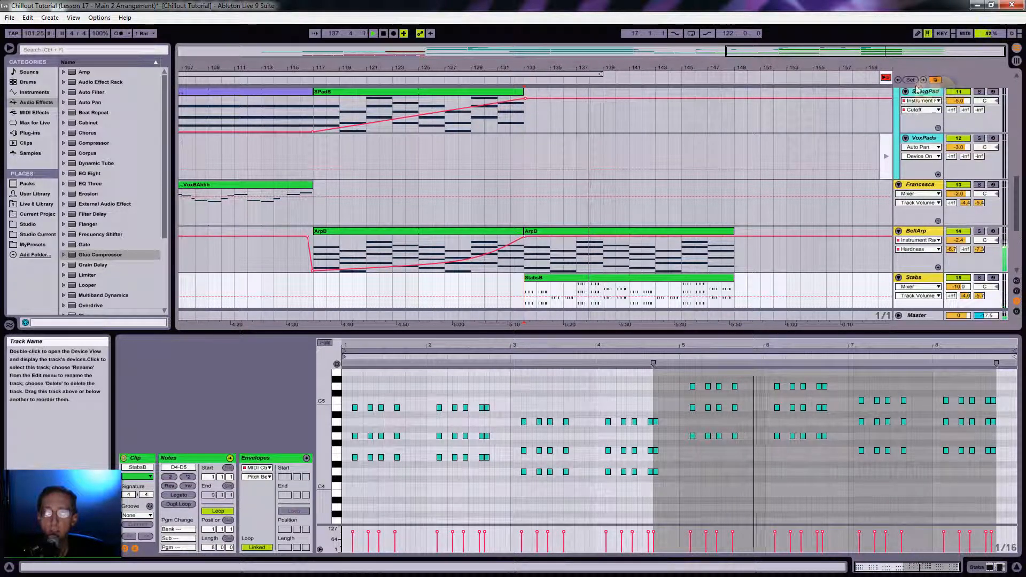
# Add a locator at bar 133 of the arrangement and name it Main2.
pyautogui.moveTo(593, 83); pyautogui.dragTo(526, 83)
pyautogui.rightClick(526, 85)
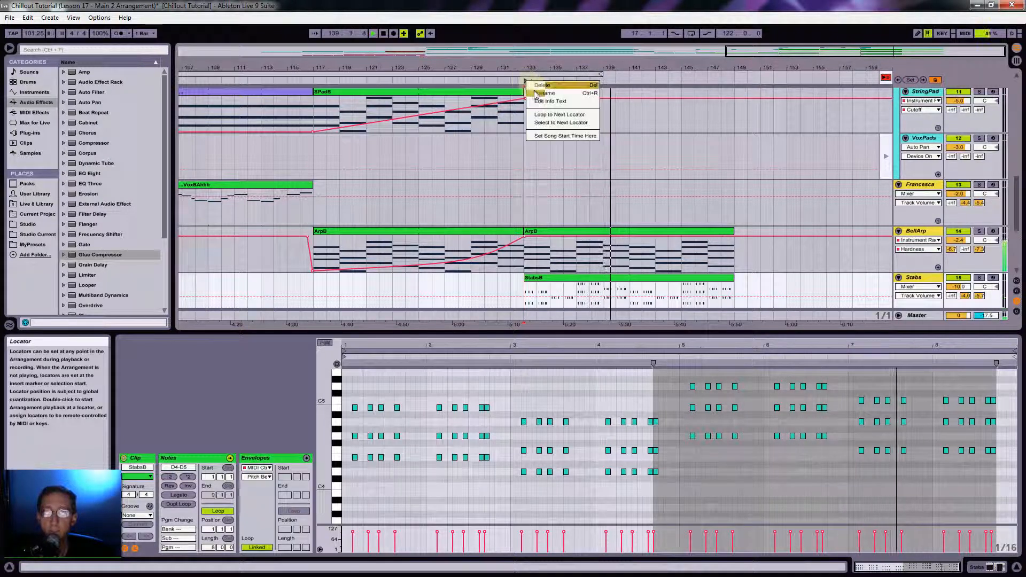
pyautogui.click(534, 96)
pyautogui.write('Main2')
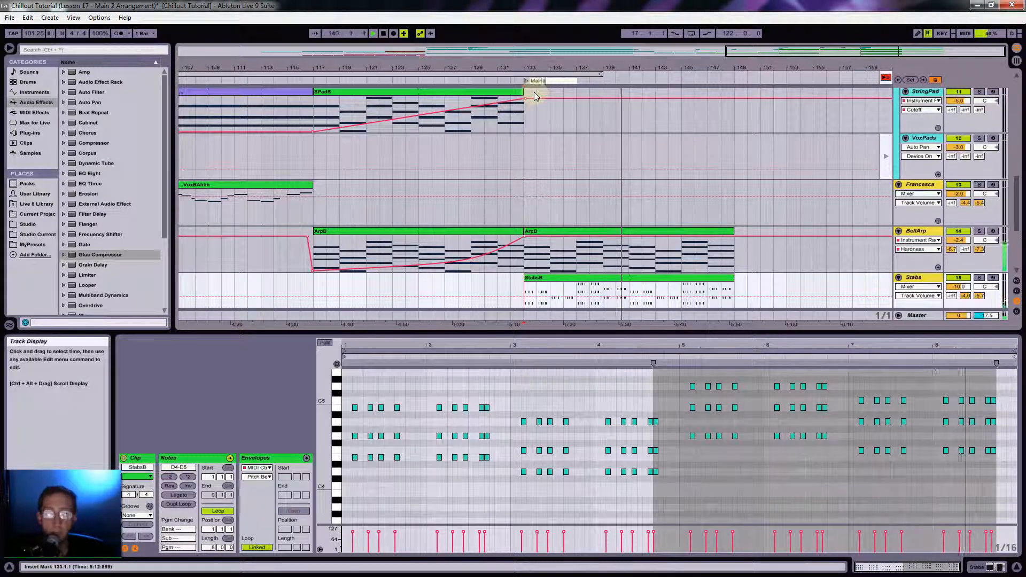
pyautogui.press('Return')
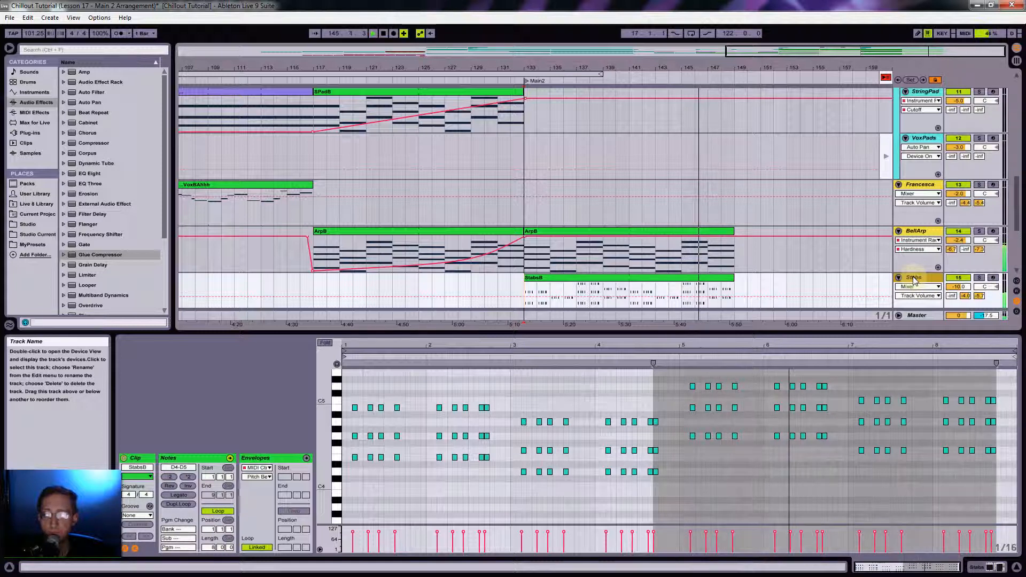
# Stop playback and extend the Drums clip and both VEC2 drum loop clips starting at bar 133 to bar 165.
pyautogui.moveTo(237, 333); pyautogui.dragTo(232, 379)
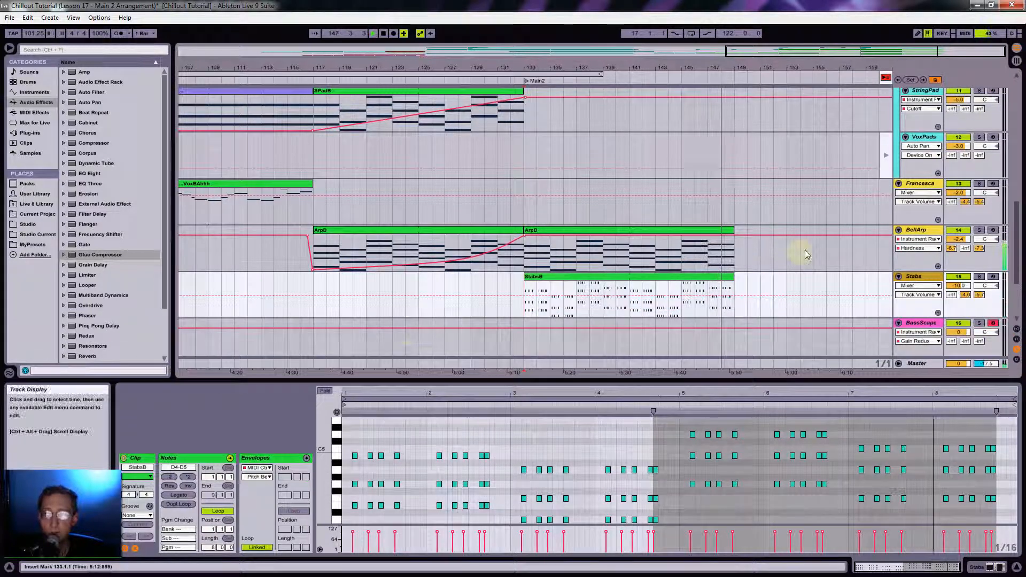
pyautogui.press('space')
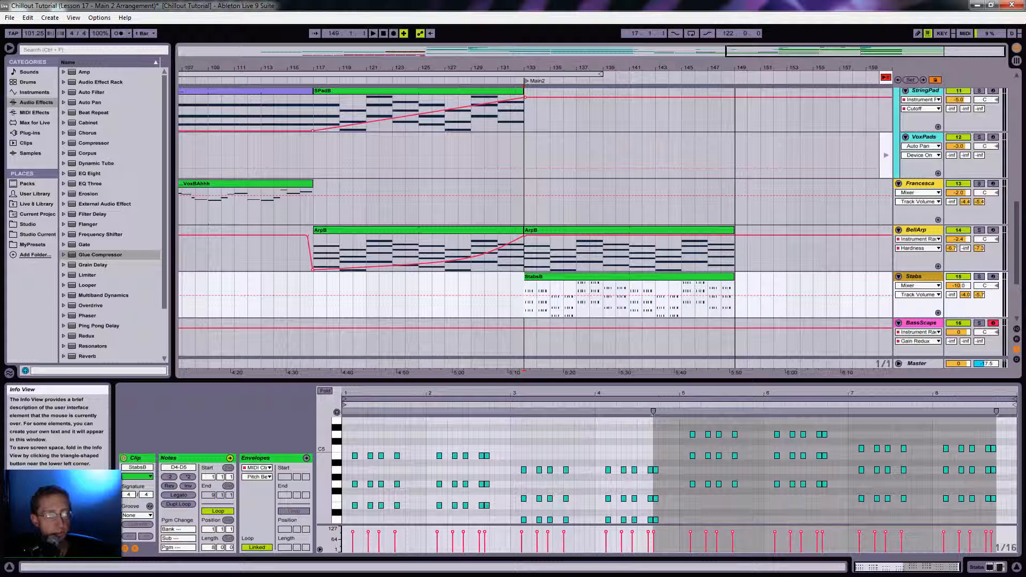
pyautogui.scroll(3, 863, 195)
pyautogui.scroll(6, 864, 195)
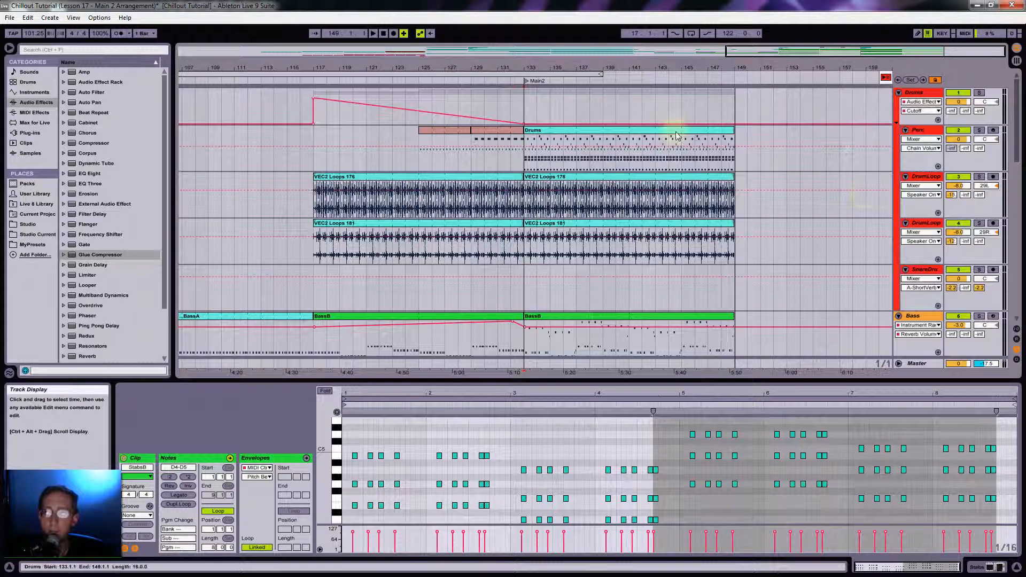
pyautogui.click(675, 136)
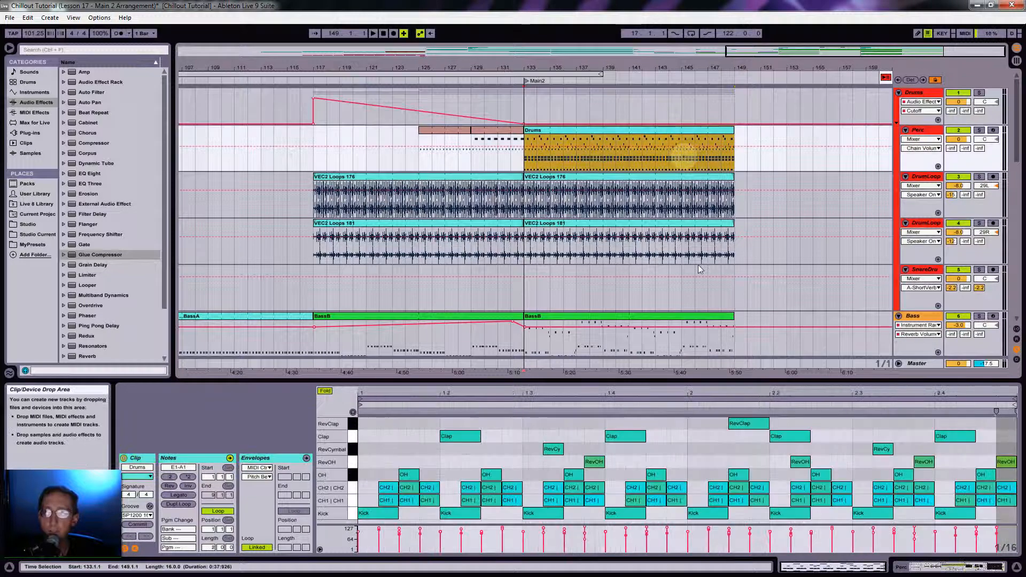
pyautogui.keyDown('shift'); pyautogui.click(721, 228); pyautogui.keyUp('shift')
pyautogui.moveTo(732, 130); pyautogui.dragTo(756, 159)
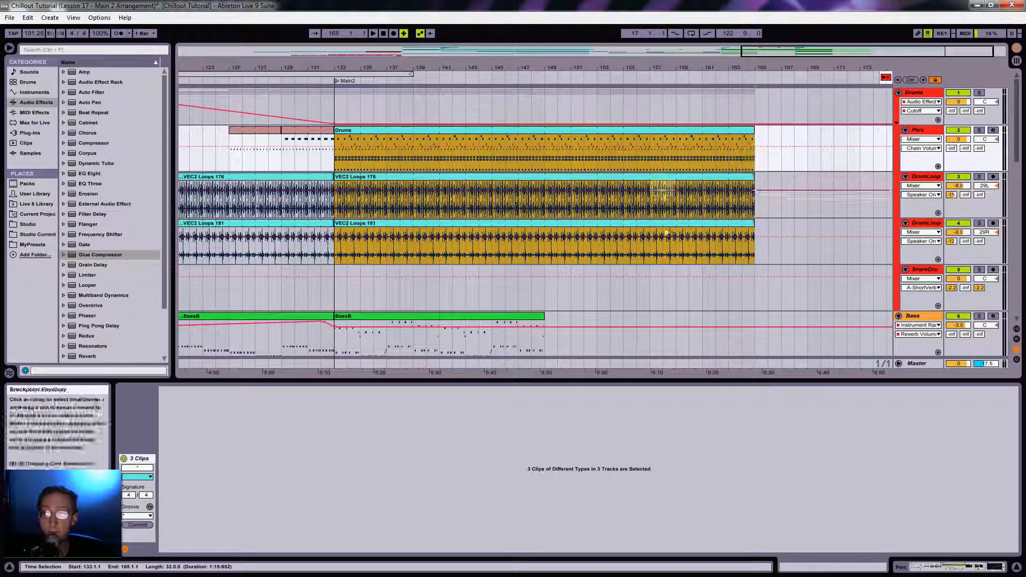
# Extend the BassB and SubbassB clips starting at bar 133 to bar 165.
pyautogui.scroll(-3, 641, 197)
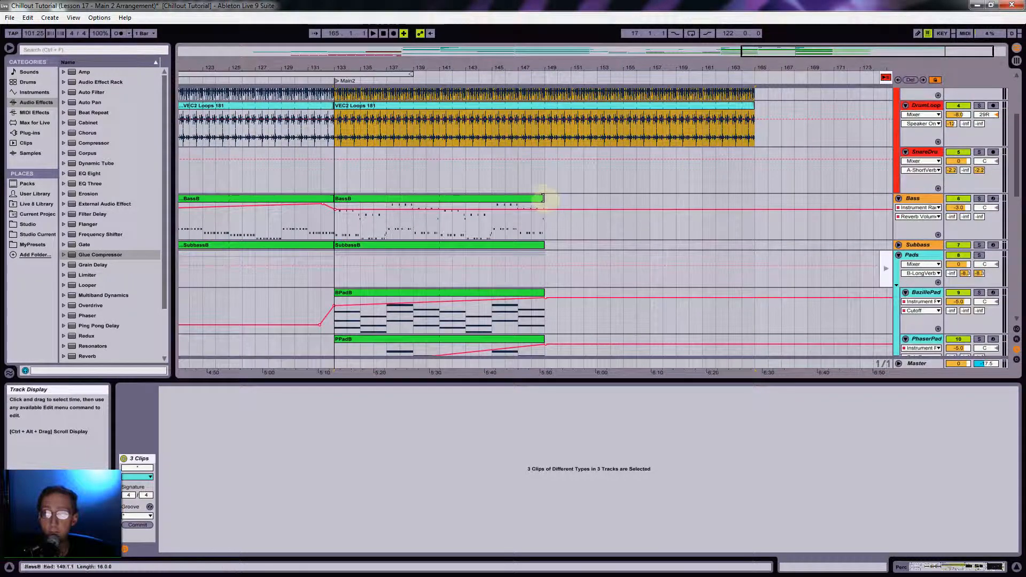
pyautogui.moveTo(543, 198); pyautogui.dragTo(769, 206)
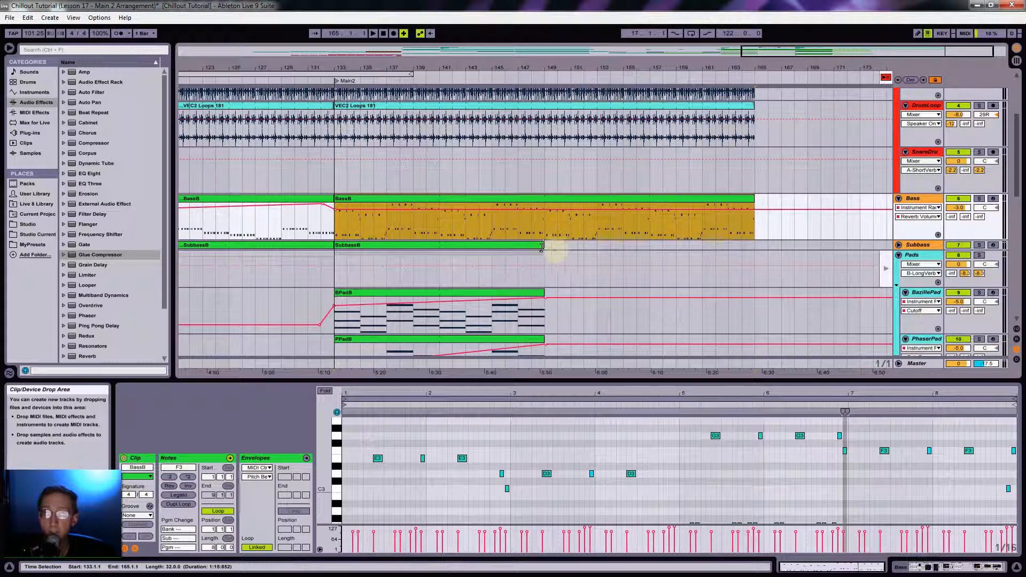
pyautogui.moveTo(541, 244); pyautogui.dragTo(752, 250)
# Review the Bass track's Cutoff and HP Cutoff automation across the whole arrangement.
pyautogui.moveTo(417, 67); pyautogui.dragTo(416, 65)
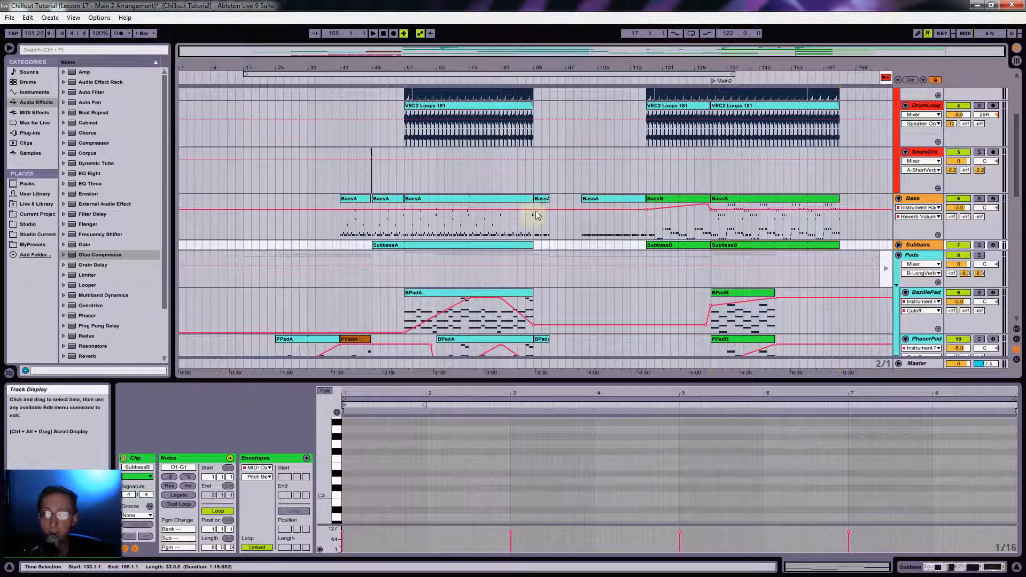
pyautogui.click(919, 216)
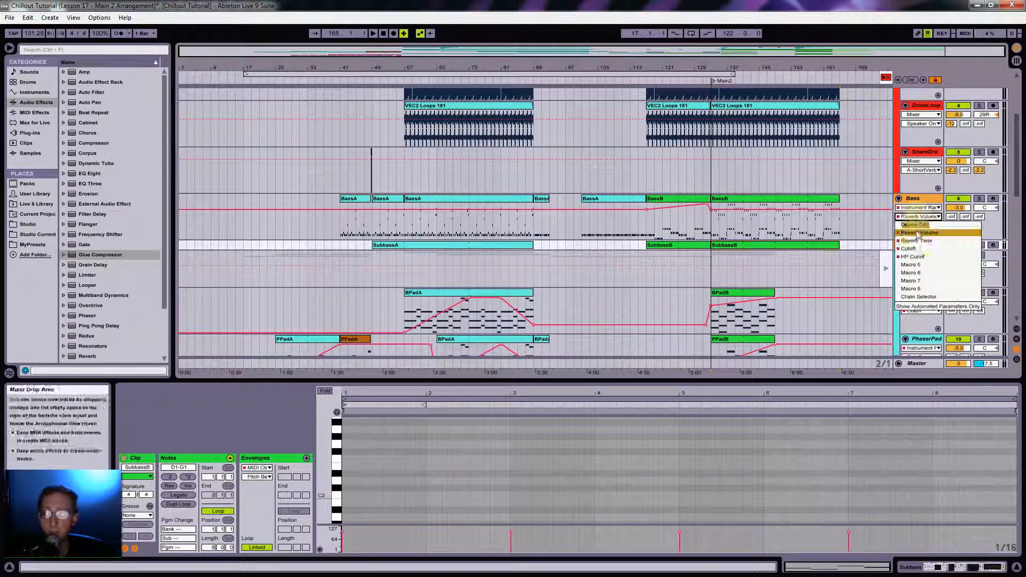
pyautogui.click(908, 250)
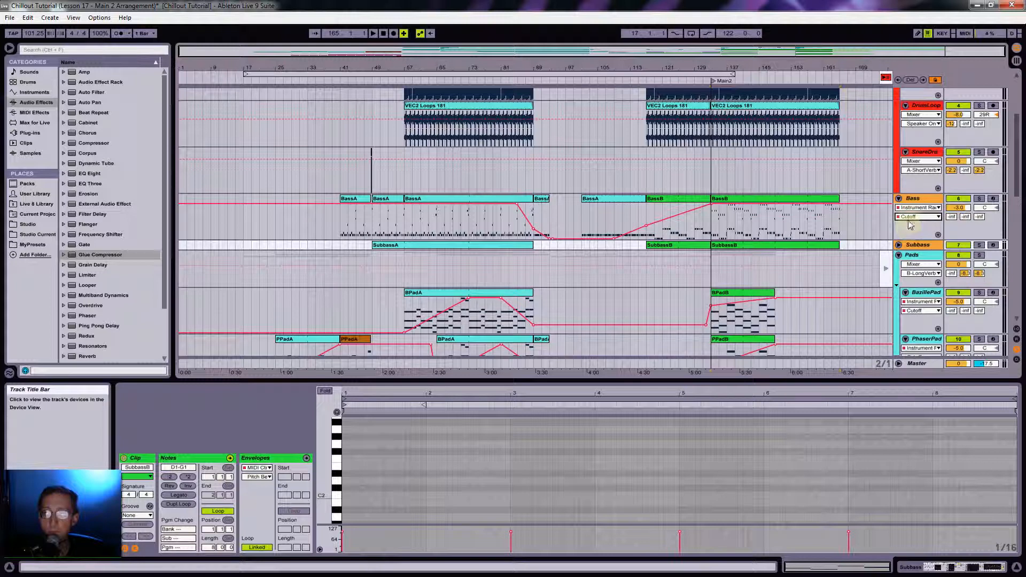
pyautogui.click(910, 216)
pyautogui.click(906, 257)
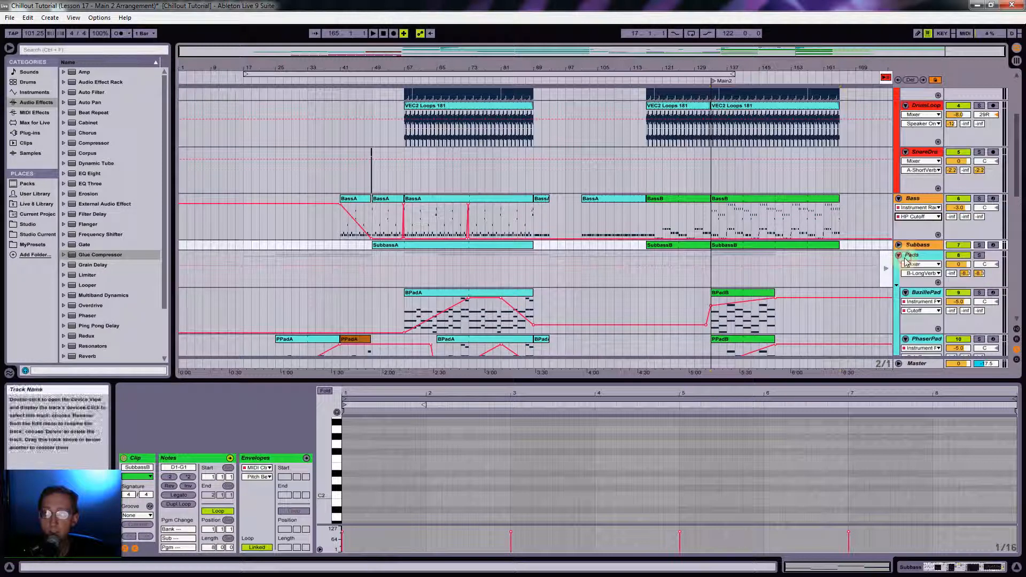
# Extend the BPadB and PPadB pad clips starting at bar 133 to bar 165.
pyautogui.moveTo(777, 66); pyautogui.dragTo(775, 92)
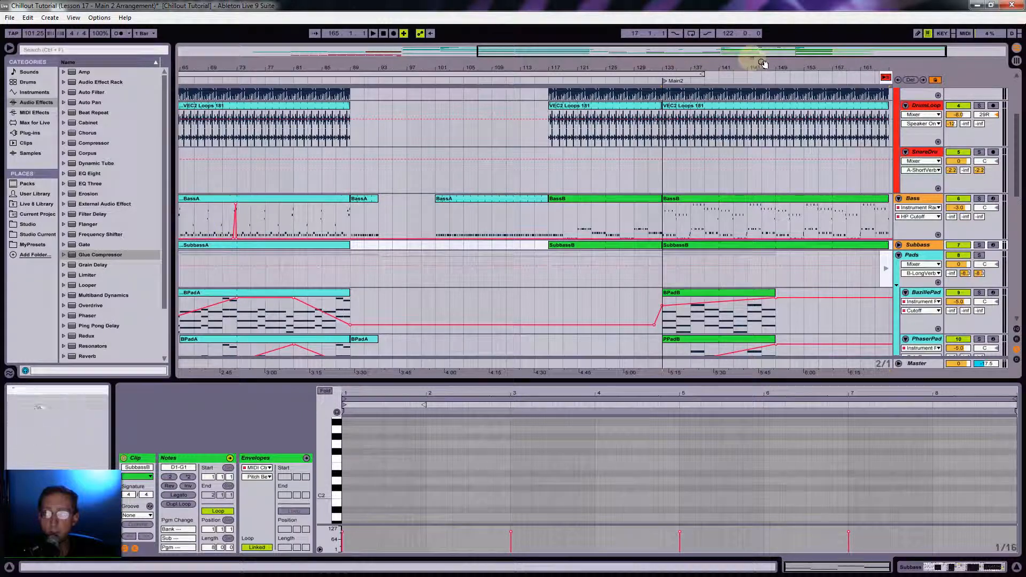
pyautogui.moveTo(765, 68); pyautogui.dragTo(676, 68)
pyautogui.scroll(-3, 797, 273)
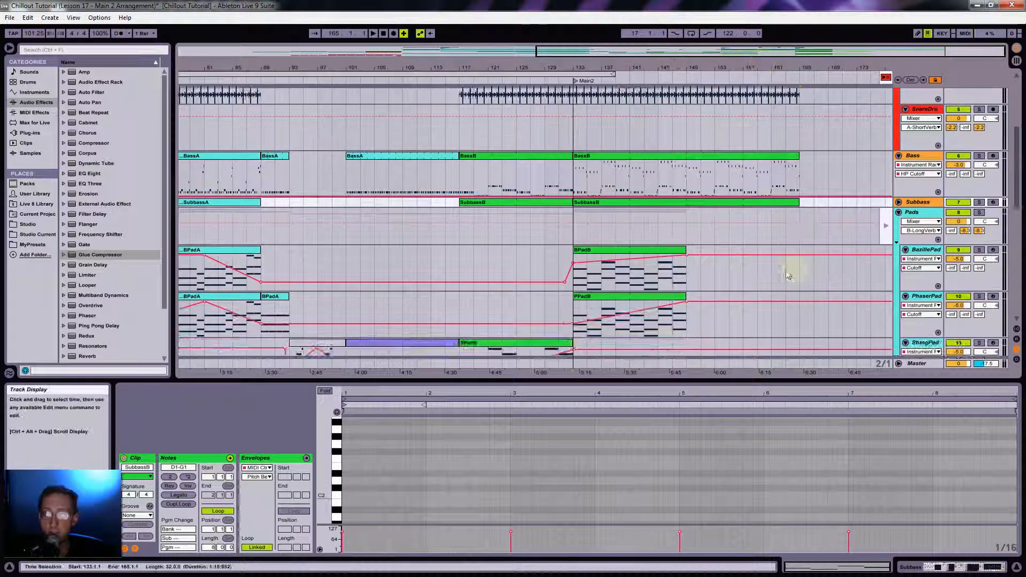
pyautogui.moveTo(685, 208); pyautogui.dragTo(798, 216)
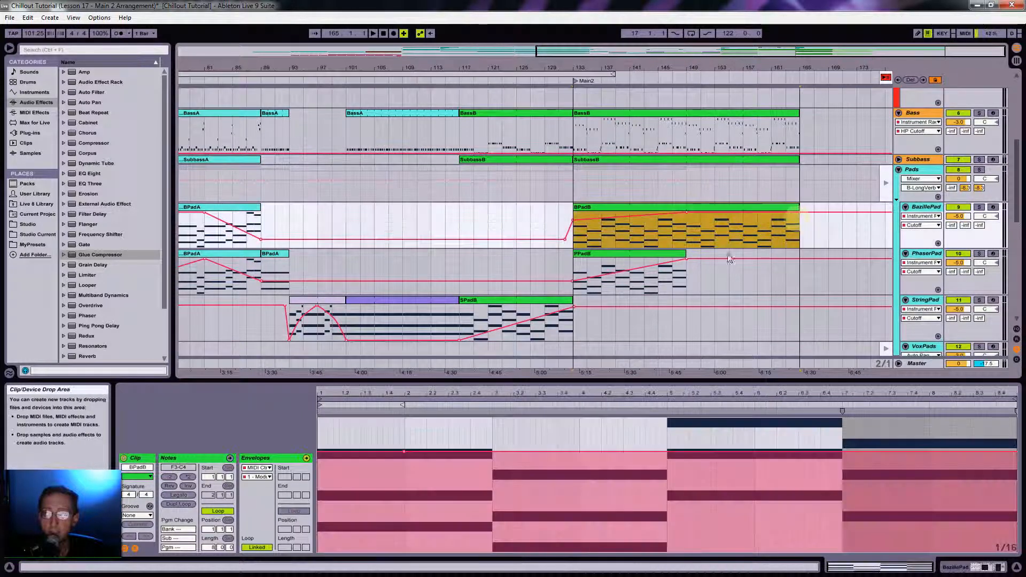
pyautogui.moveTo(688, 261); pyautogui.dragTo(790, 258)
# Add the session's VPadB clip to the VoxPads track at bar 149 and extend it to bar 165.
pyautogui.scroll(-4, 792, 255)
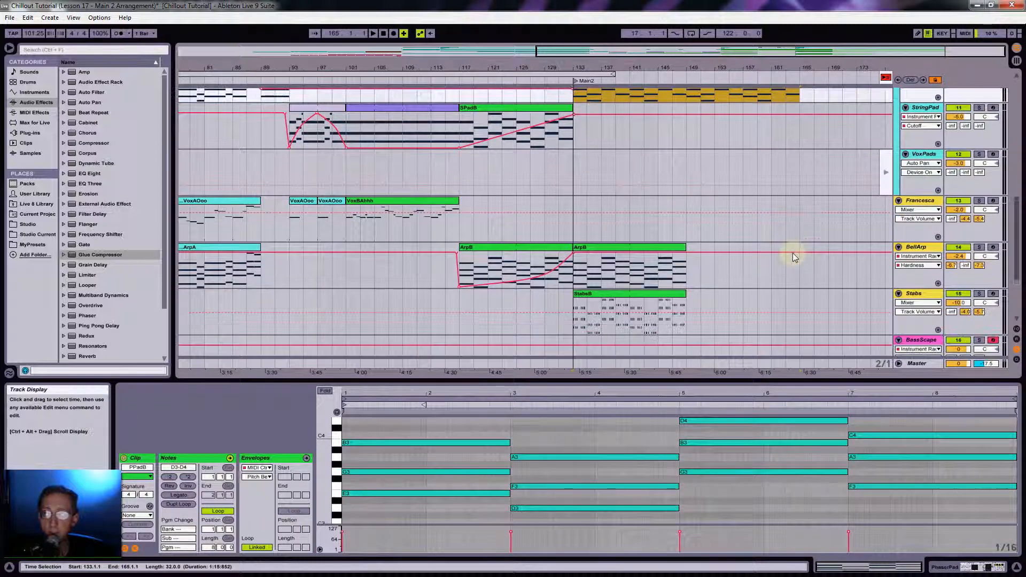
pyautogui.press('Tab')
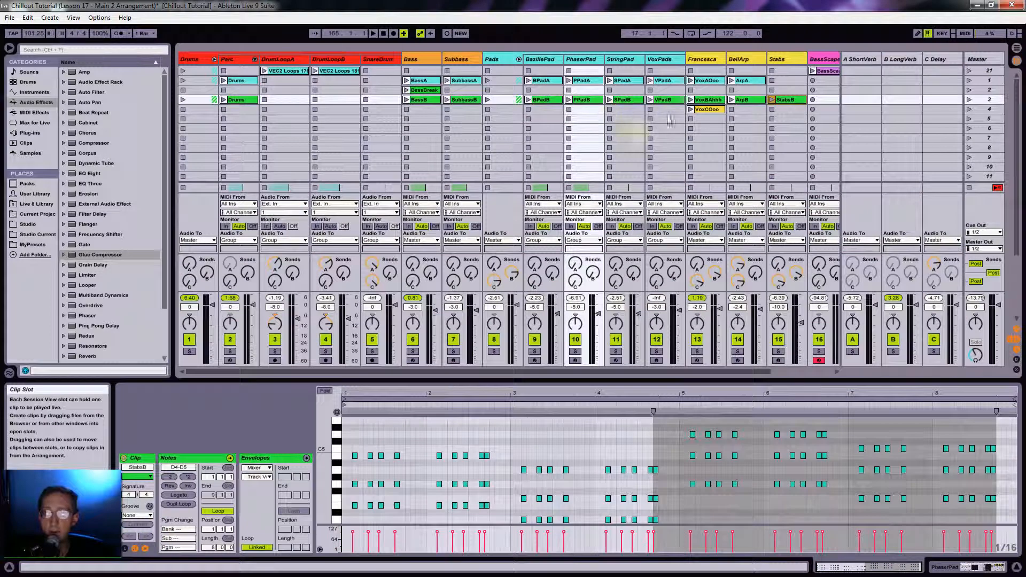
pyautogui.press('Tab')
pyautogui.moveTo(664, 101); pyautogui.dragTo(727, 197)
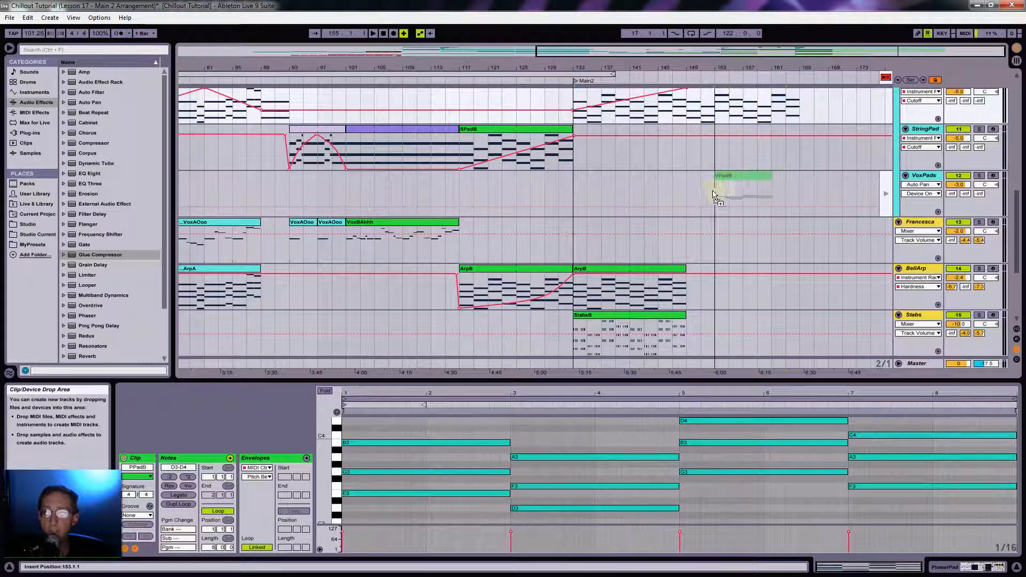
pyautogui.moveTo(688, 193); pyautogui.dragTo(799, 190)
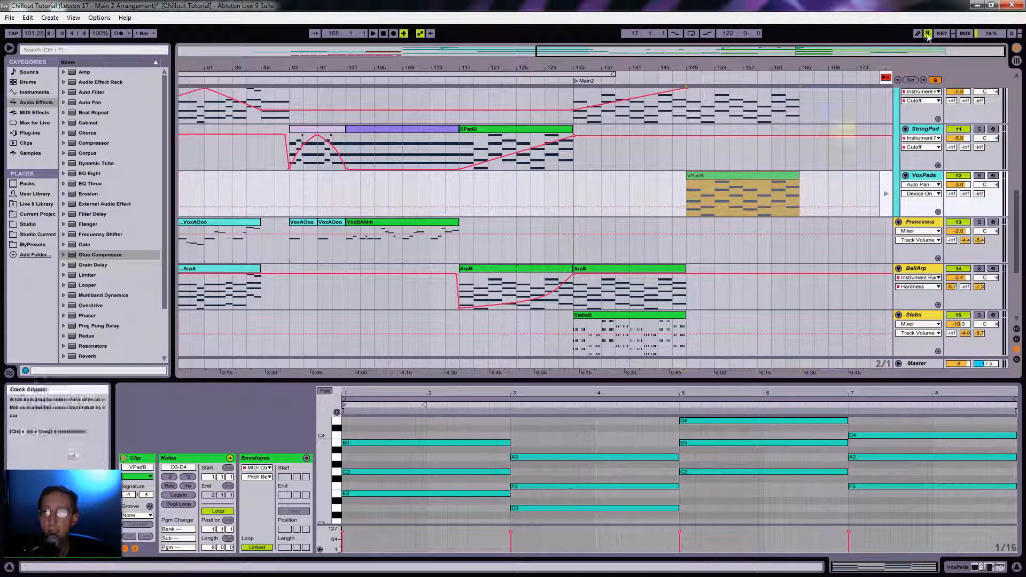
# Return all tracks to arrangement playback, solo the VoxPads track and play it from bar 149.
pyautogui.click(885, 77)
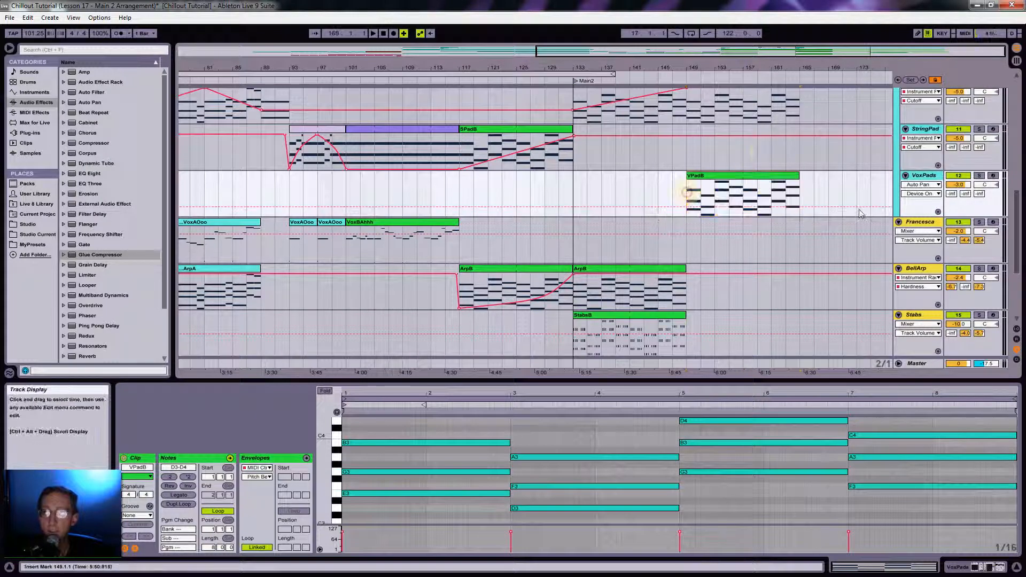
pyautogui.click(978, 175)
pyautogui.press('space')
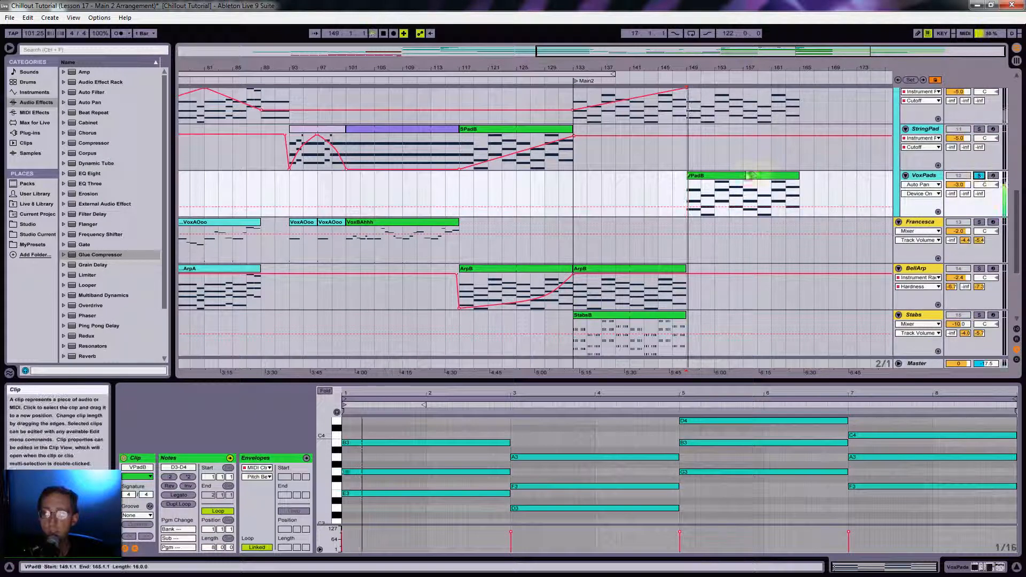
# Open the VPadB clip's notes in an enlarged note editor and stop playback.
pyautogui.click(740, 175)
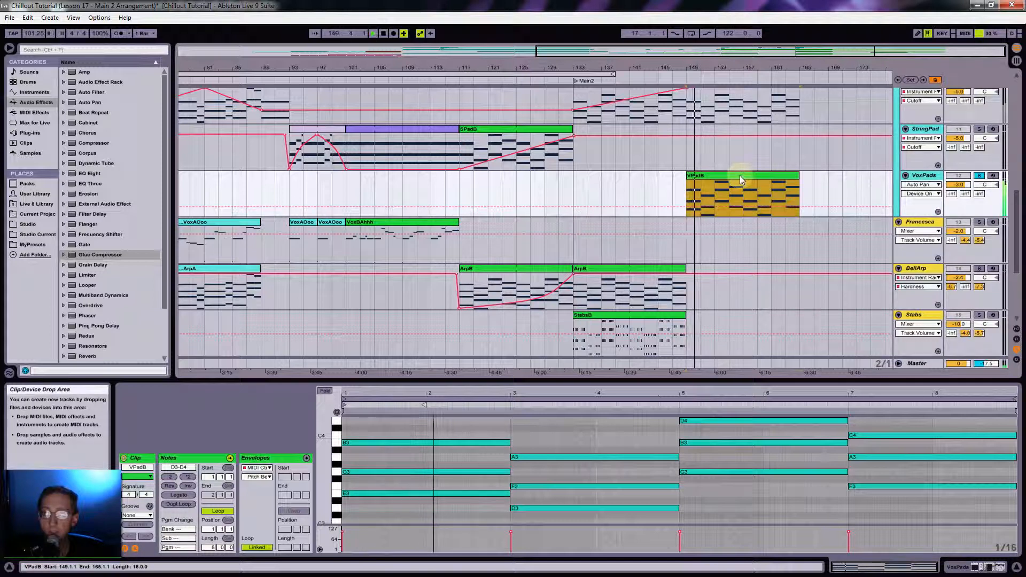
pyautogui.doubleClick(740, 175)
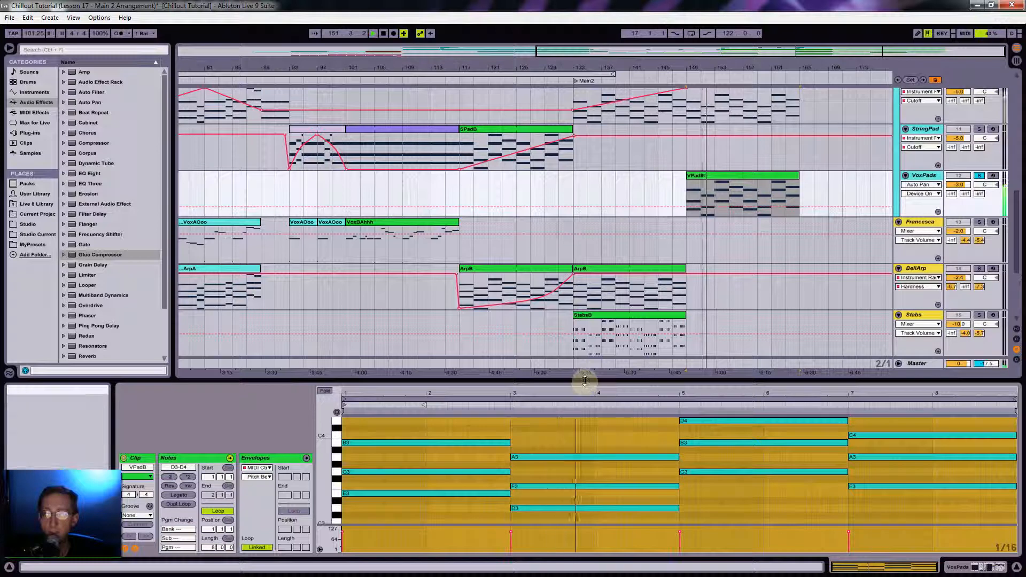
pyautogui.moveTo(585, 380); pyautogui.dragTo(596, 284)
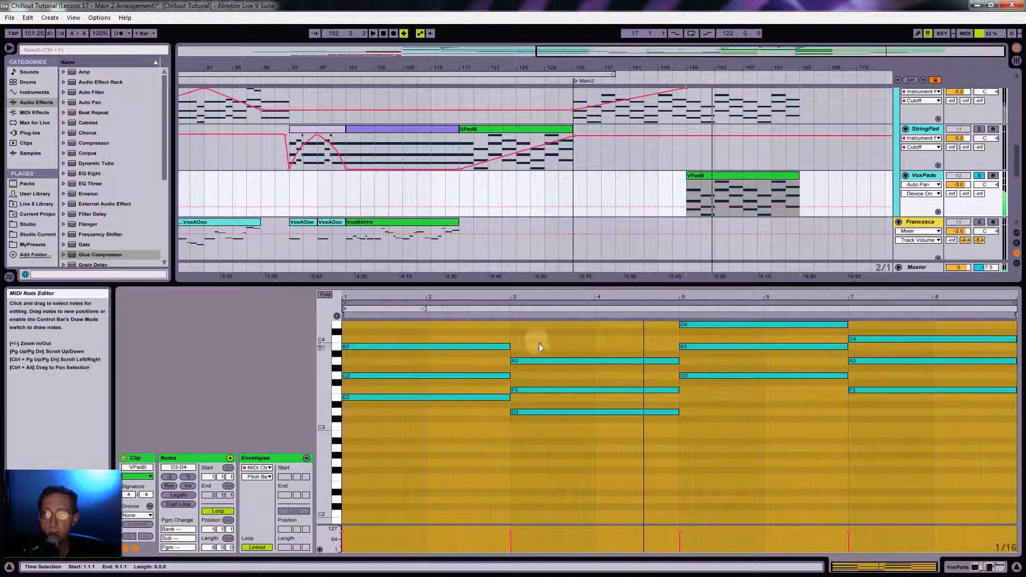
pyautogui.press('space')
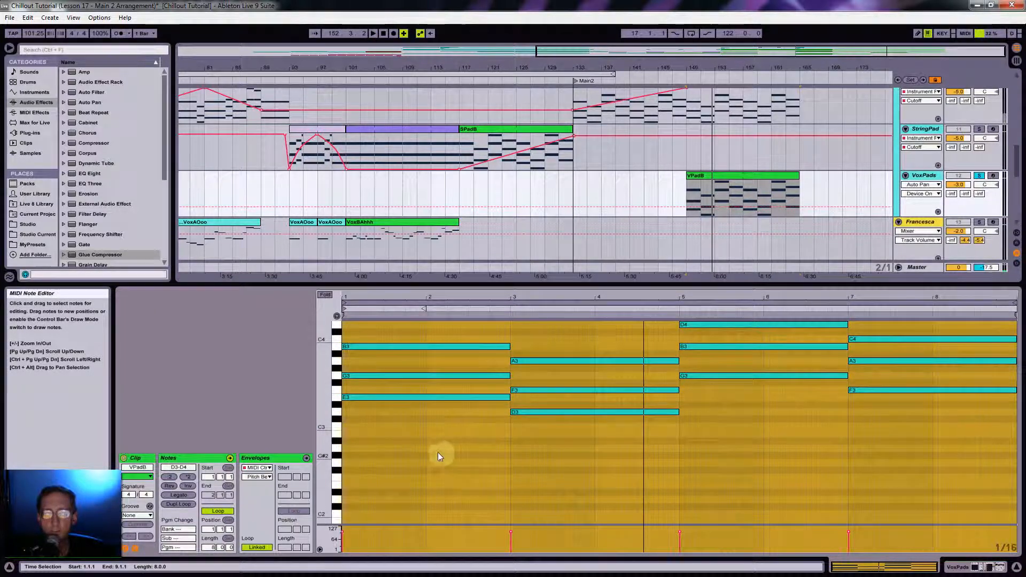
# Add a short C1 note at bar 1 and a short D1 note at bar 3 of the VPadB clip, and play the clip.
pyautogui.click(440, 453)
pyautogui.scroll(-5, 430, 450)
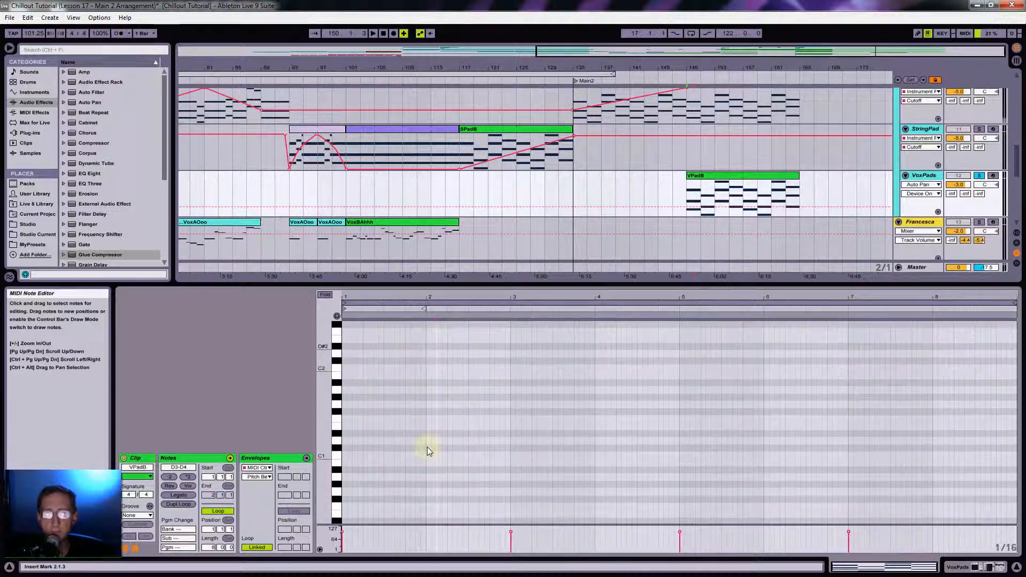
pyautogui.click(343, 457)
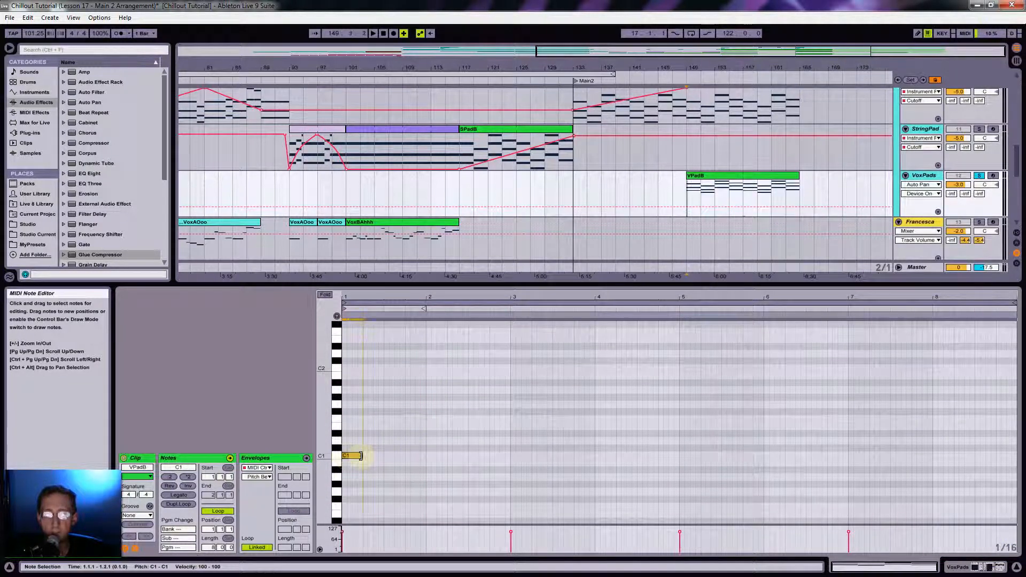
pyautogui.scroll(6, 443, 445)
pyautogui.scroll(-3, 470, 436)
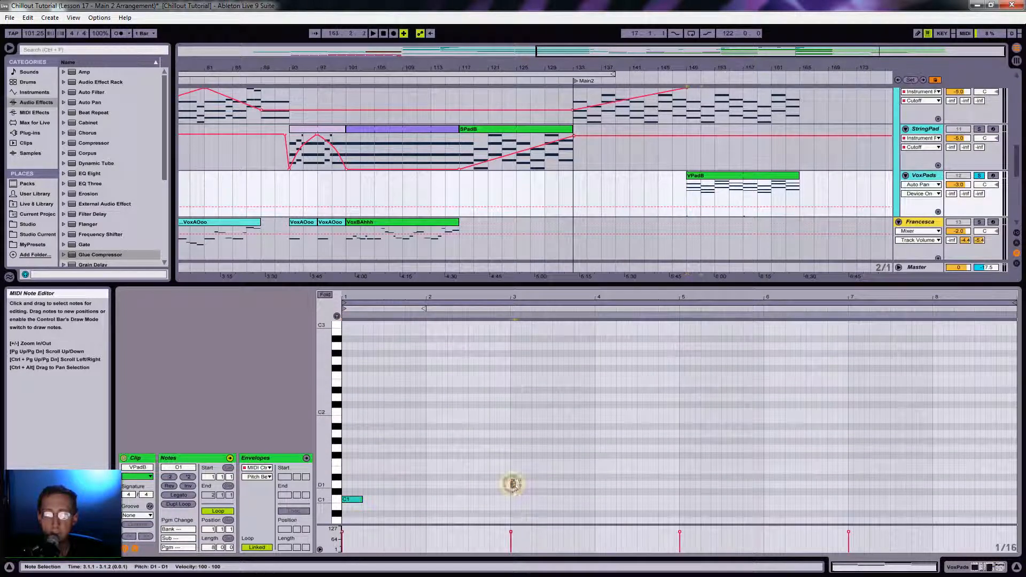
pyautogui.moveTo(512, 484); pyautogui.dragTo(569, 492)
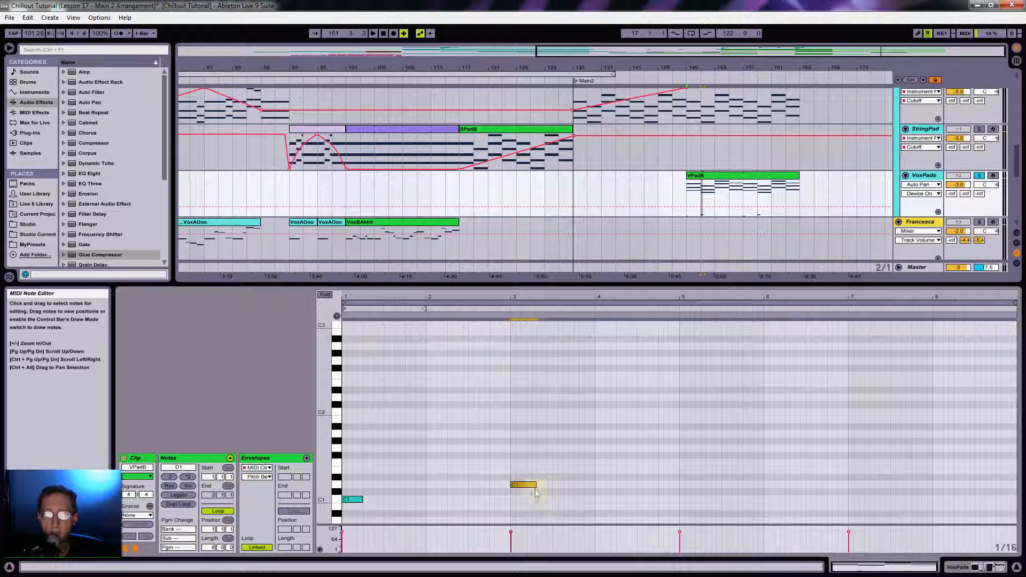
pyautogui.press('space')
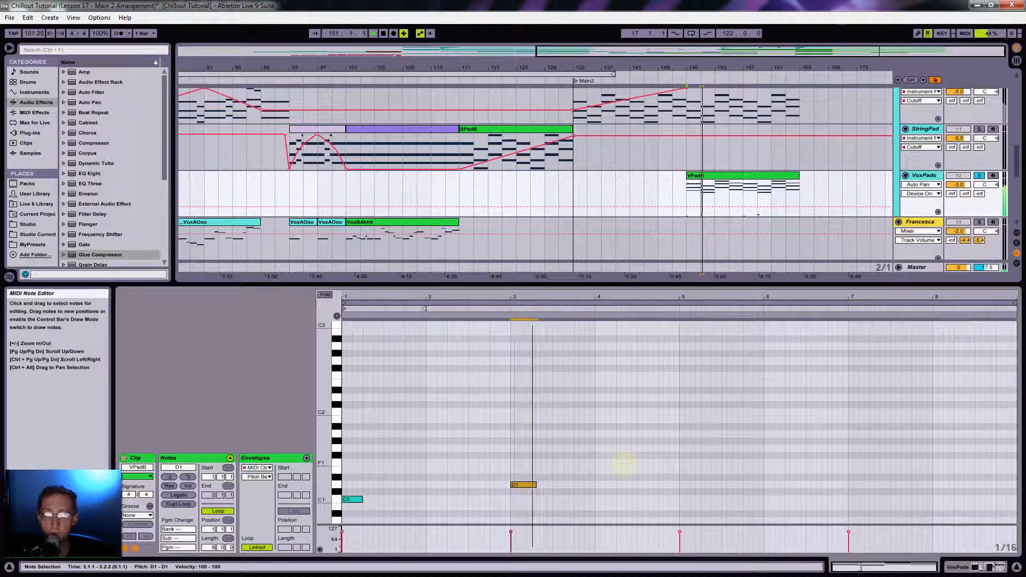
# Add a short C1 note at bar 5 and a copy of the short D1 note at bar 7 of the VPadB clip.
pyautogui.doubleClick(682, 499)
pyautogui.moveTo(704, 502); pyautogui.dragTo(716, 501)
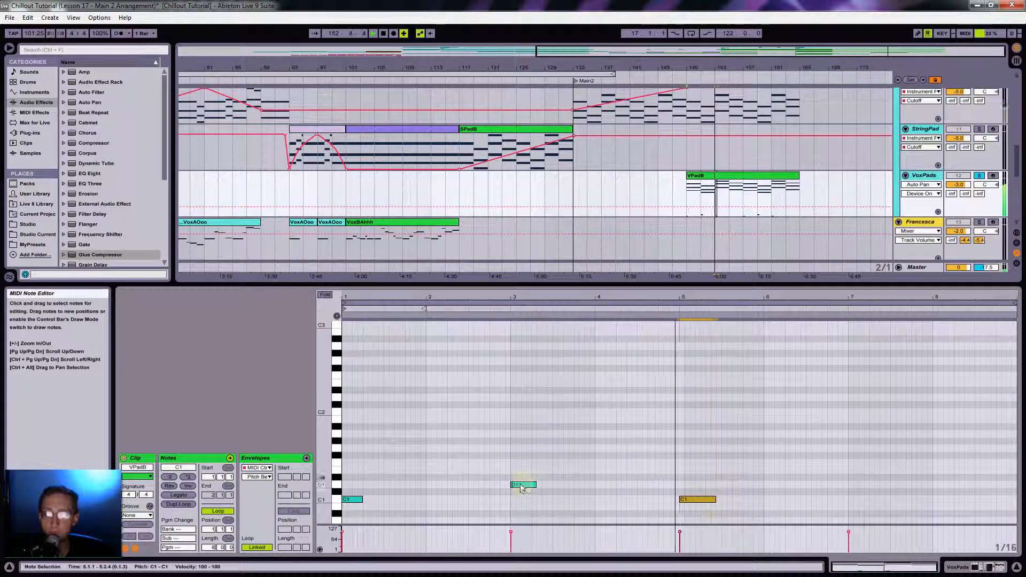
pyautogui.moveTo(528, 485); pyautogui.dragTo(857, 485)
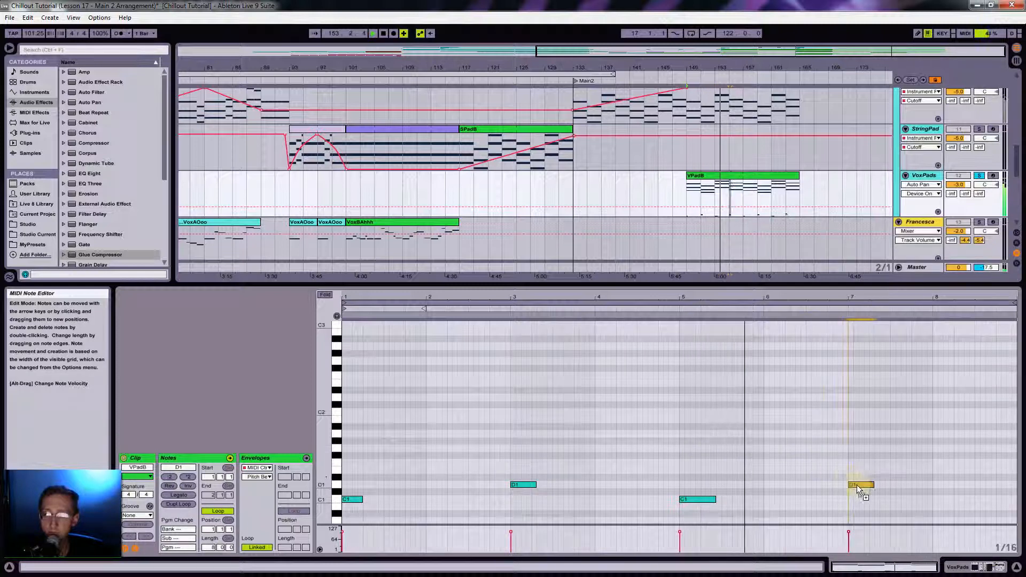
# Raise the D3 note at bar 3 an octave to D4 and lengthen it to bar 7, replacing the D4 note at bar 5.
pyautogui.scroll(2, 810, 445)
pyautogui.scroll(6, 811, 448)
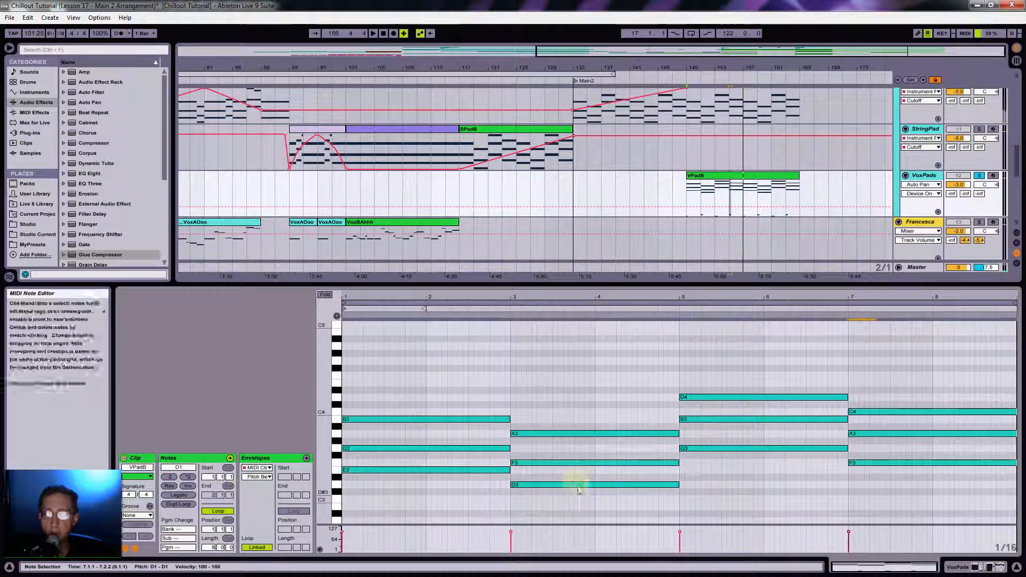
pyautogui.moveTo(575, 477); pyautogui.dragTo(608, 514)
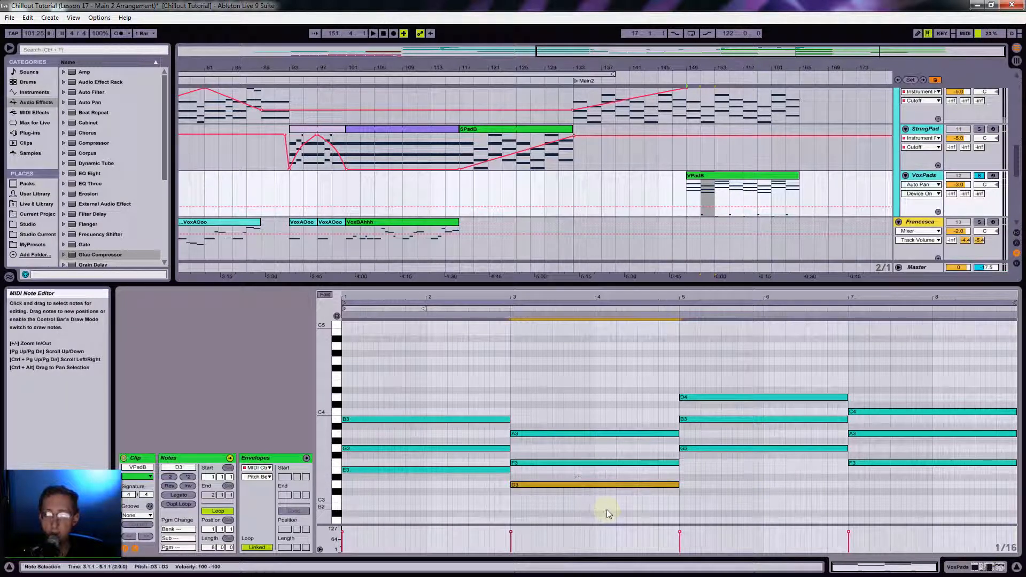
pyautogui.hotkey('shift', 'Up')
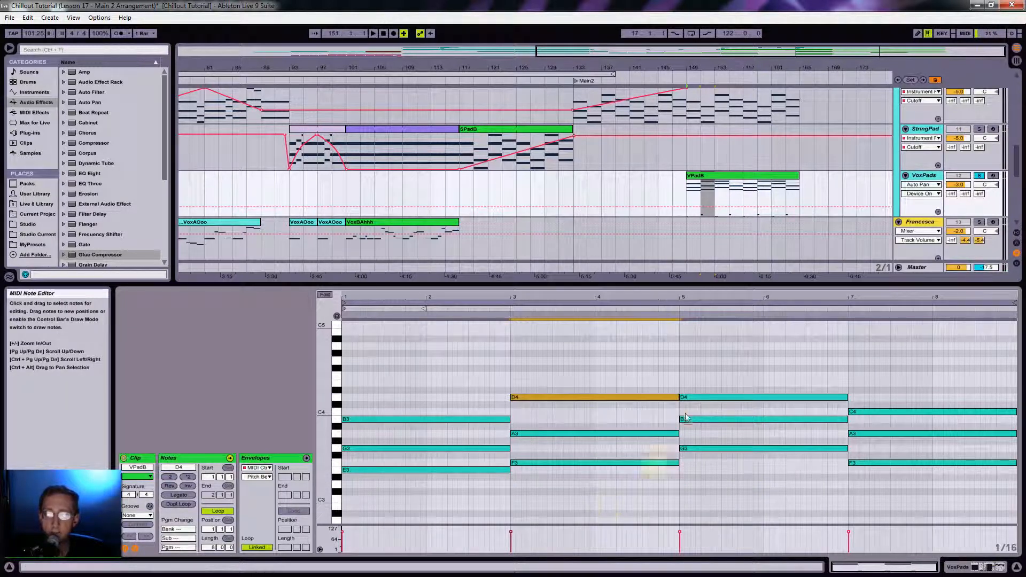
pyautogui.moveTo(678, 396); pyautogui.dragTo(832, 407)
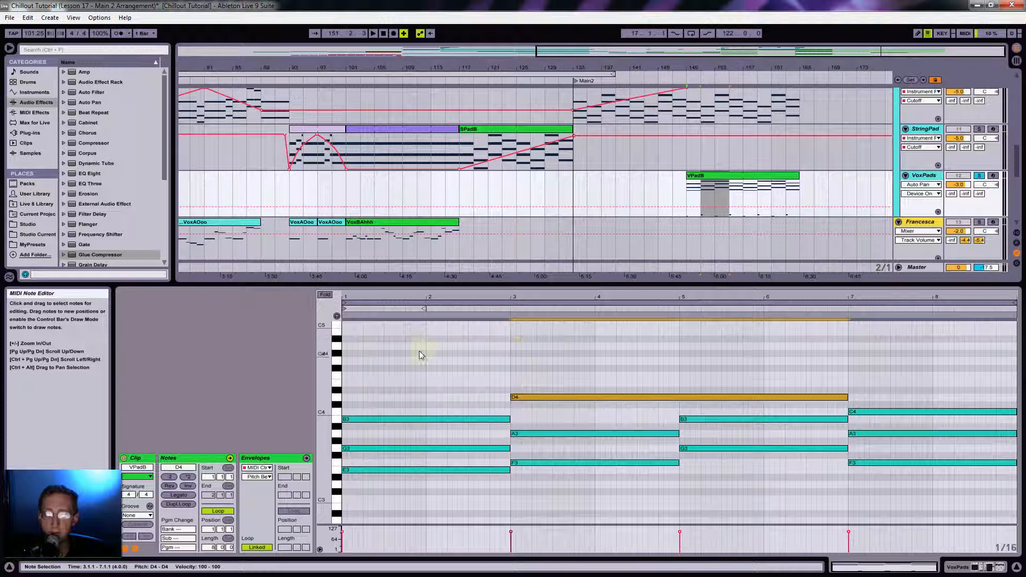
# Shrink the note editor, turn off the VoxPads solo and play all tracks from bar 149.
pyautogui.press('space')
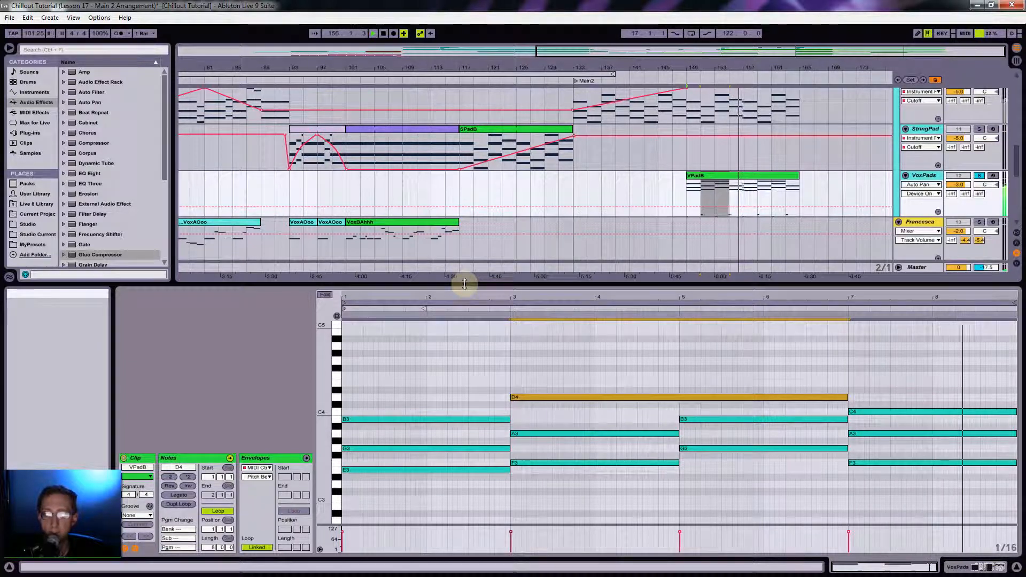
pyautogui.moveTo(464, 284); pyautogui.dragTo(464, 309)
pyautogui.moveTo(726, 67); pyautogui.dragTo(723, 61)
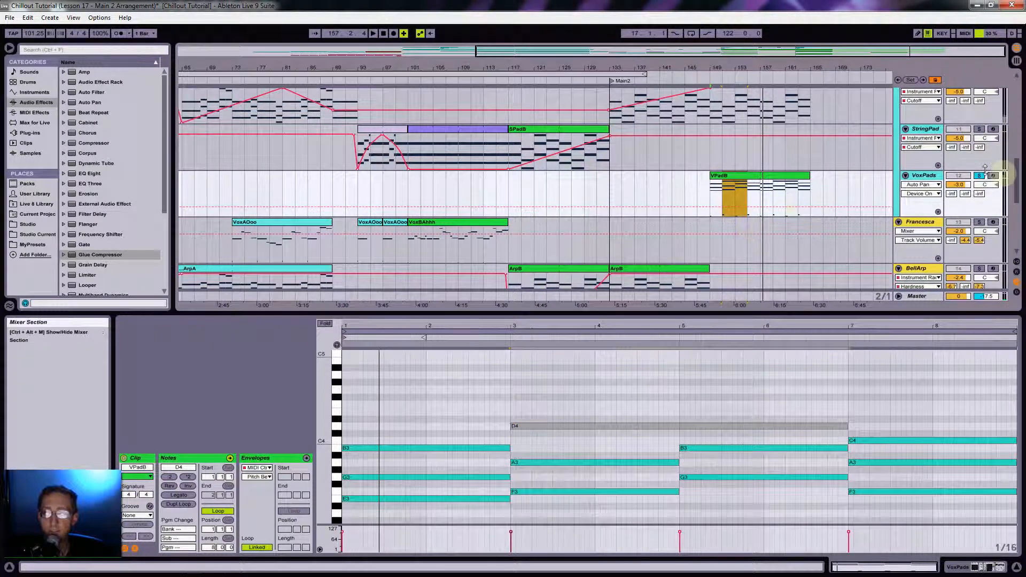
pyautogui.click(709, 197)
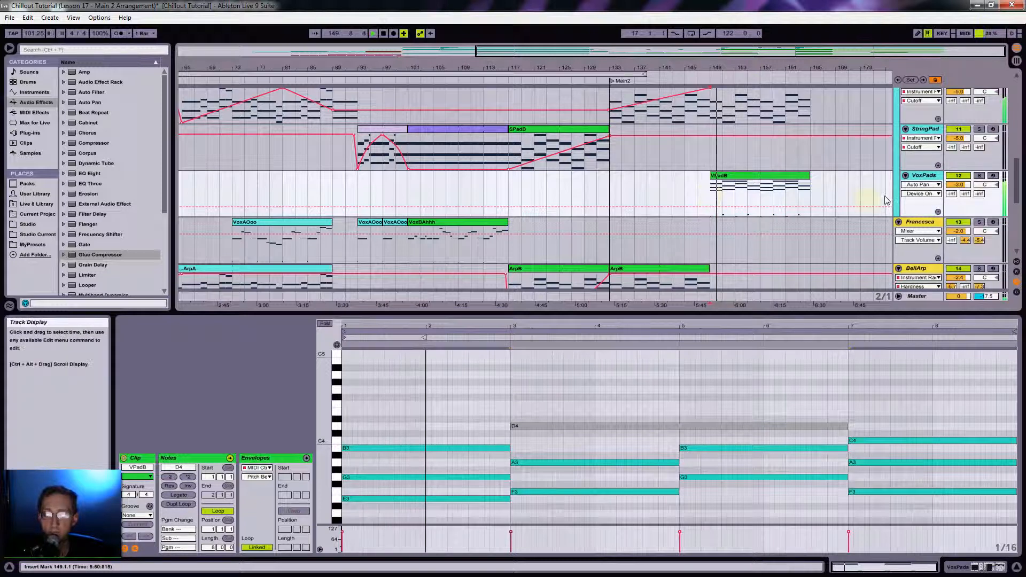
# Show the VoxPads track's devices, turn on its Auto Pan and play from bar 149.
pyautogui.click(921, 185)
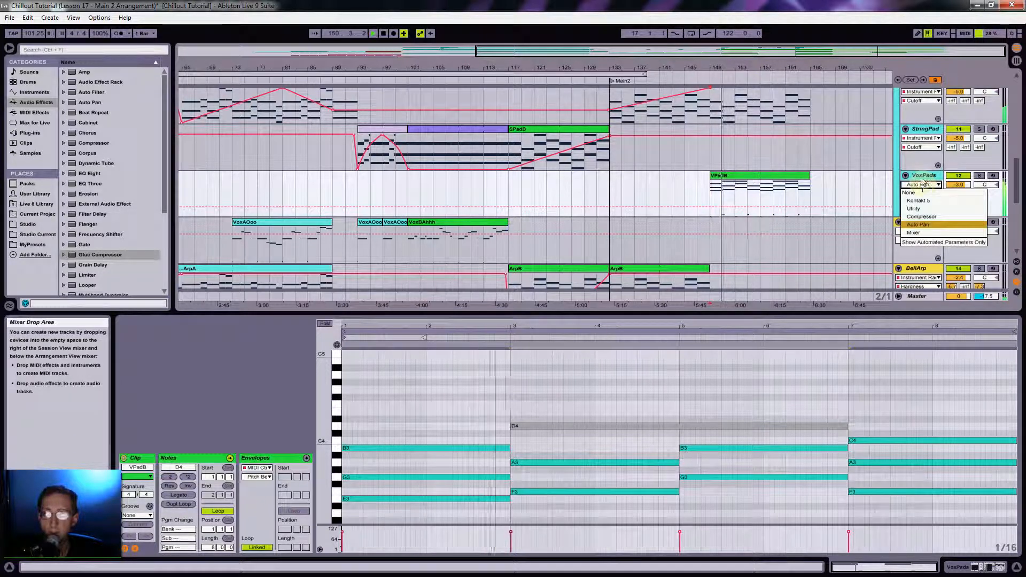
pyautogui.click(922, 177)
pyautogui.doubleClick(922, 176)
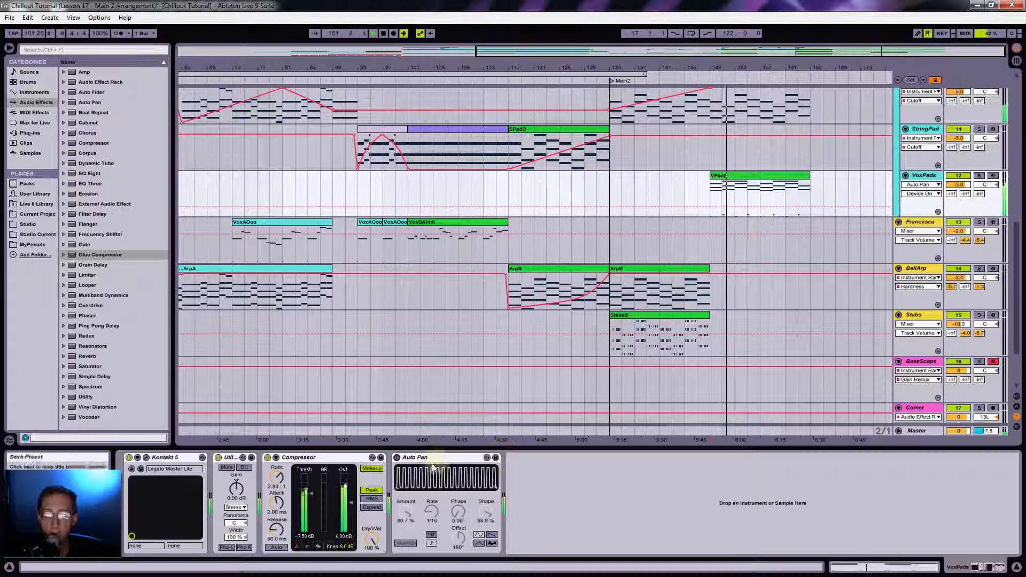
pyautogui.click(396, 458)
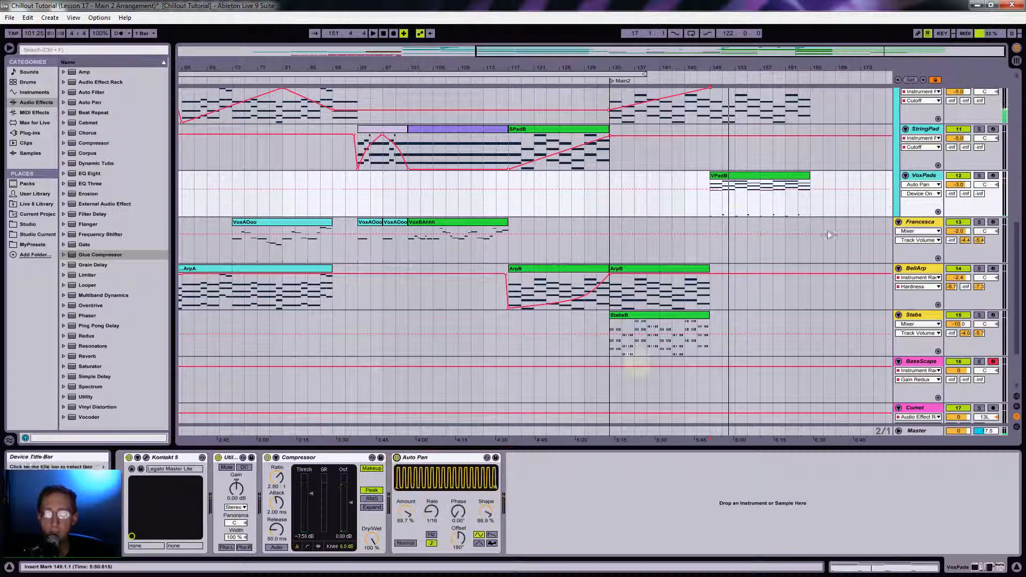
pyautogui.click(710, 207)
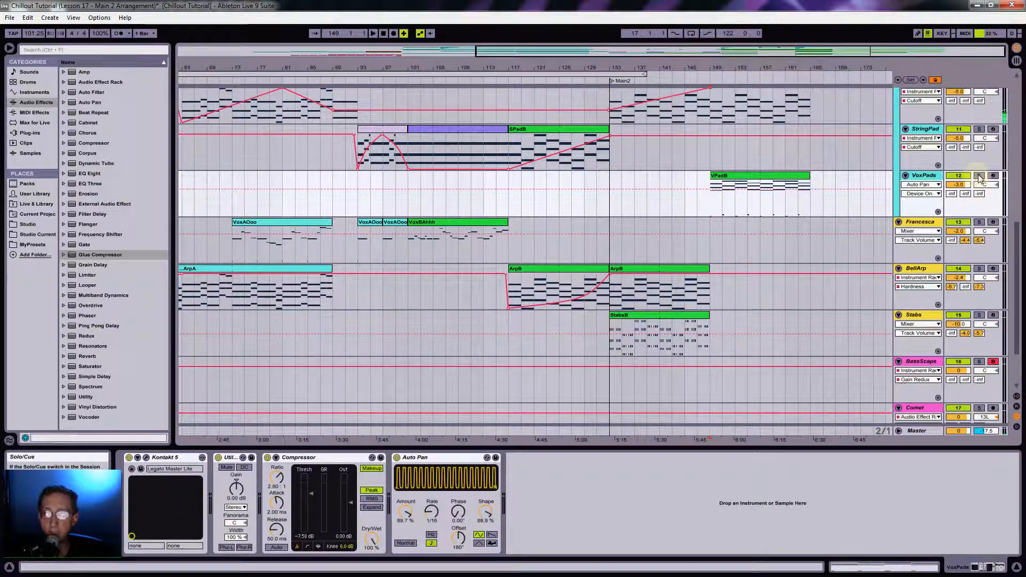
pyautogui.press('space')
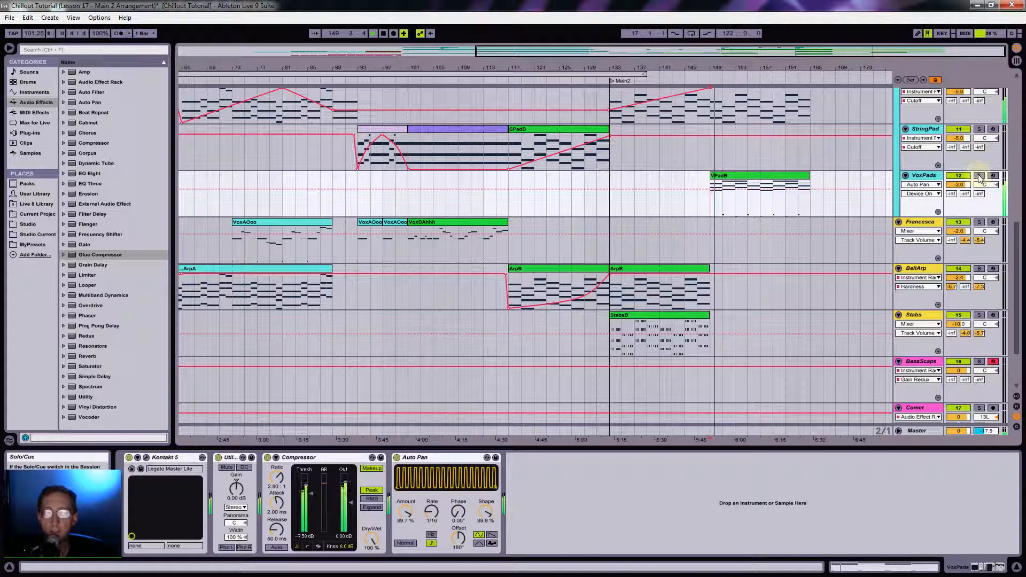
# Group the VoxPads devices into an Instrument Rack and show its macro controls.
pyautogui.click(432, 460)
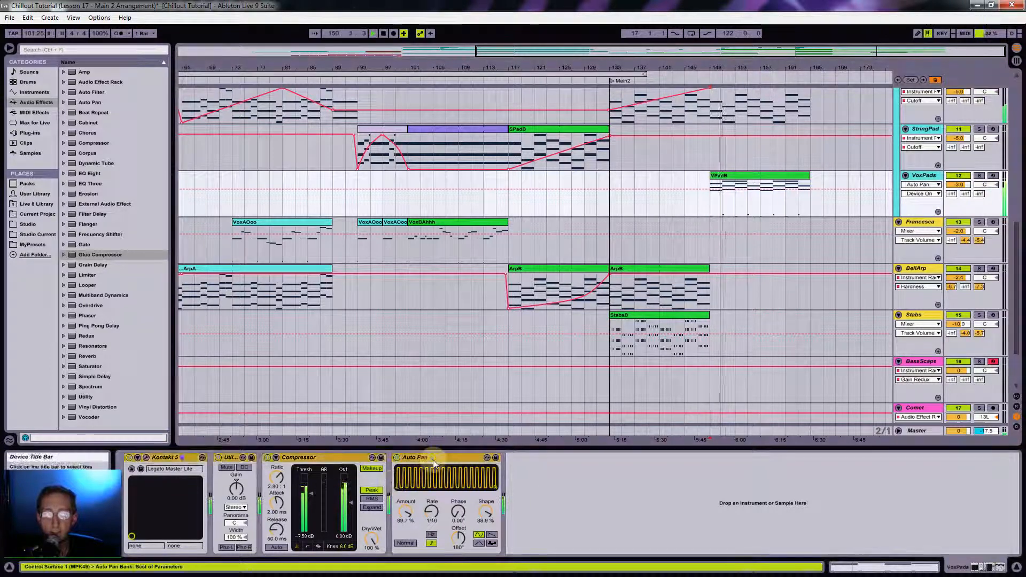
pyautogui.hotkey('ctrl', 'g')
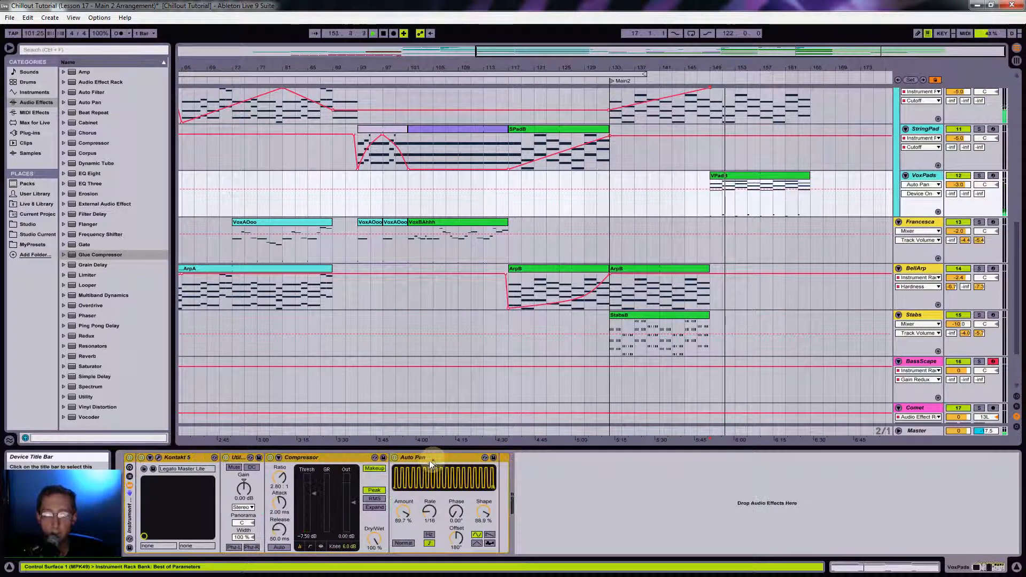
pyautogui.click(129, 469)
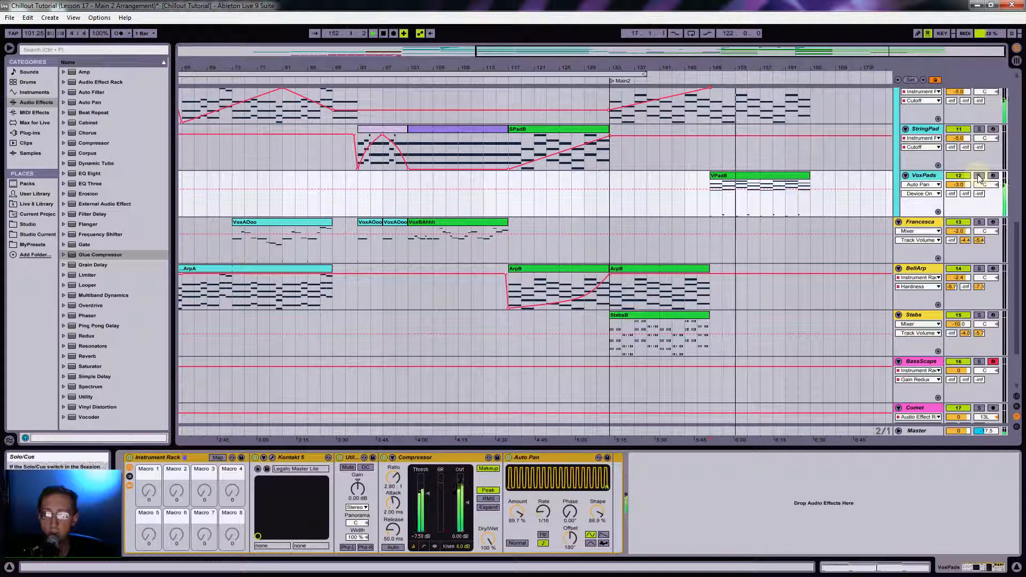
# Map Auto Pan's Amount to Macro 1 with a maximum of 89.1 %, and turn the macro fully up.
pyautogui.click(218, 457)
pyautogui.click(517, 512)
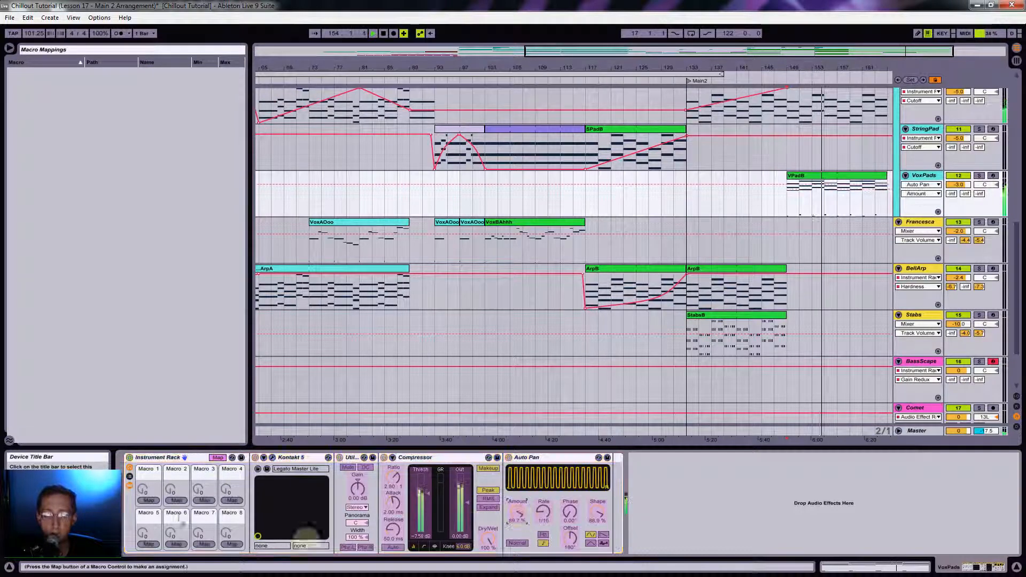
pyautogui.click(149, 500)
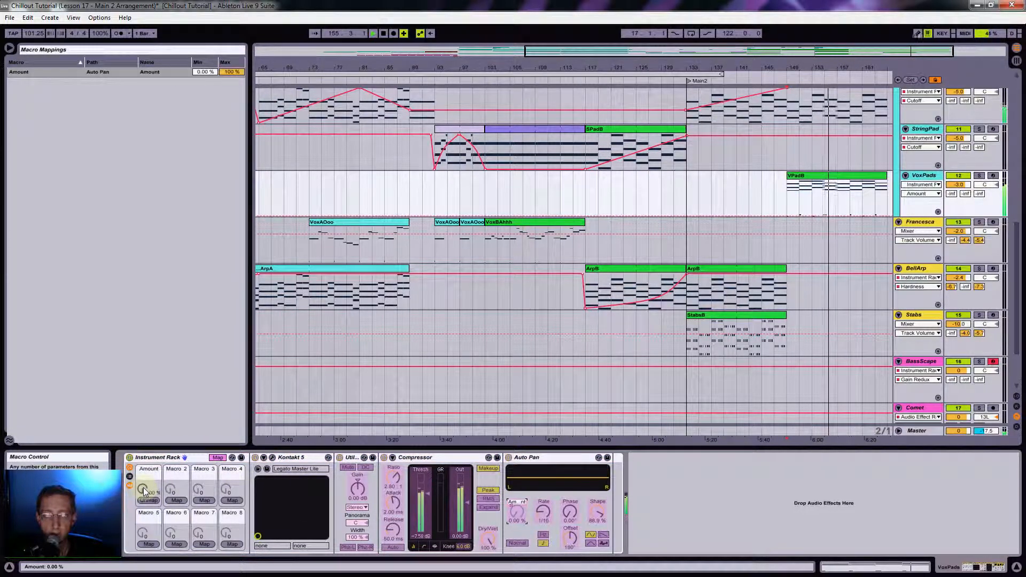
pyautogui.click(233, 73)
pyautogui.click(234, 72)
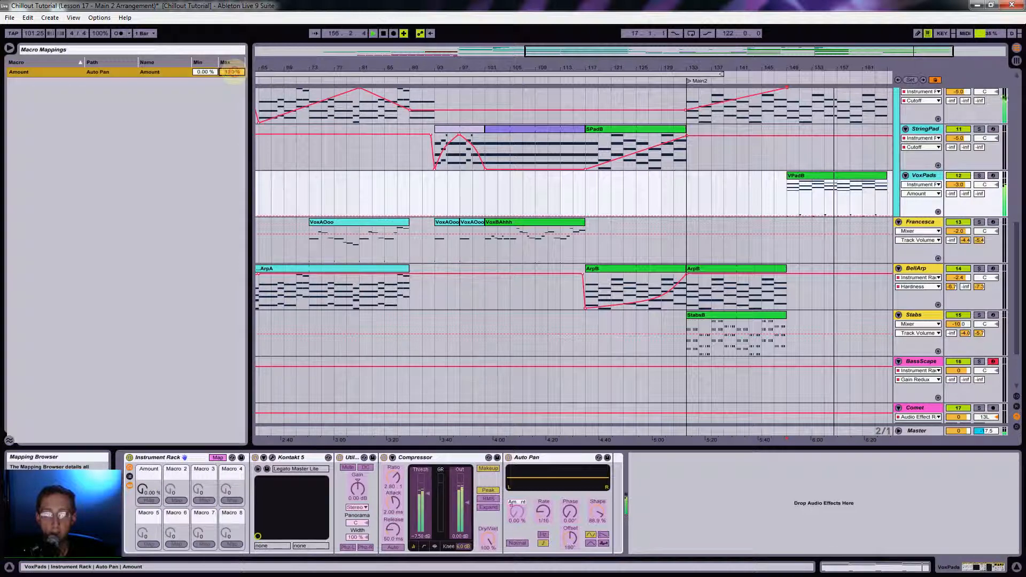
pyautogui.moveTo(144, 490); pyautogui.dragTo(145, 457)
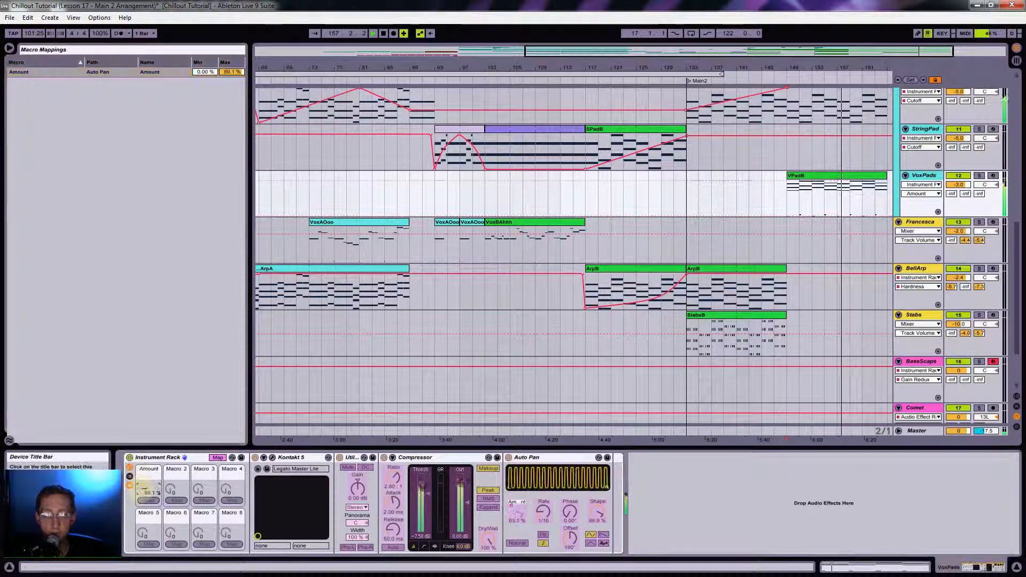
pyautogui.click(218, 458)
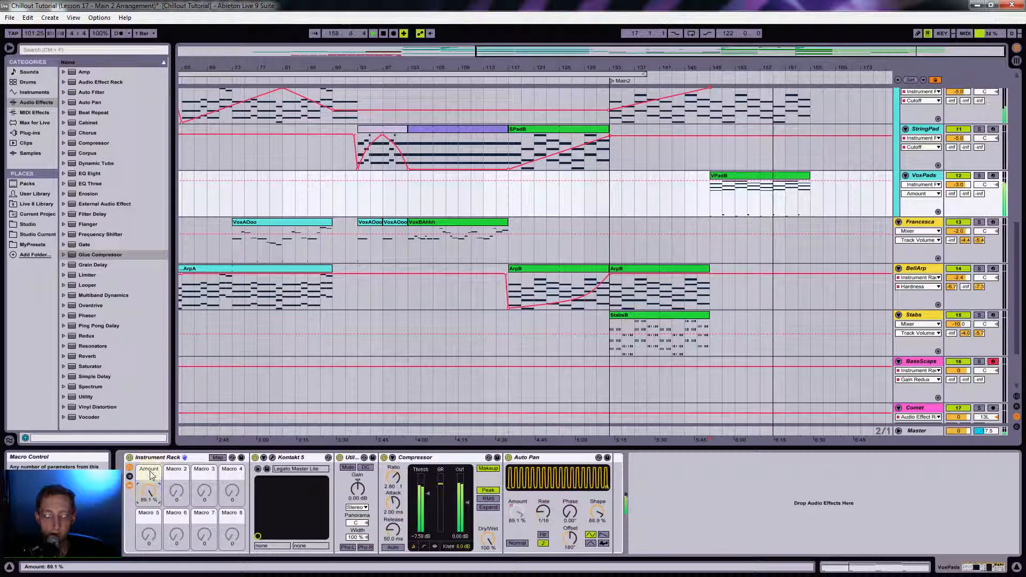
# Rename the Amount macro as Gating, try it at 0 % and undo that value change.
pyautogui.write('ting')
pyautogui.press('Return')
pyautogui.moveTo(151, 475); pyautogui.dragTo(151, 534)
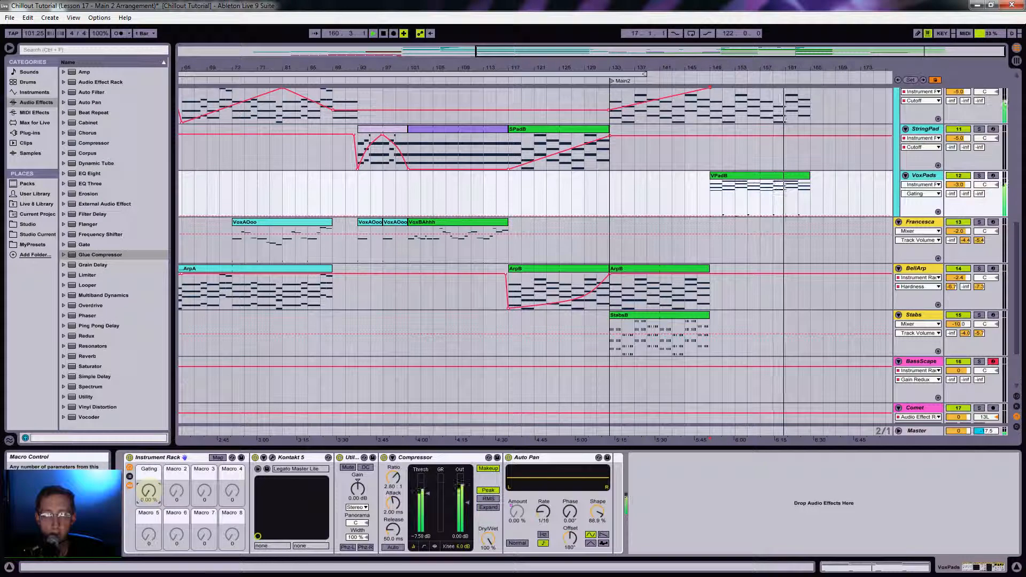
pyautogui.hotkey('ctrl', 'z')
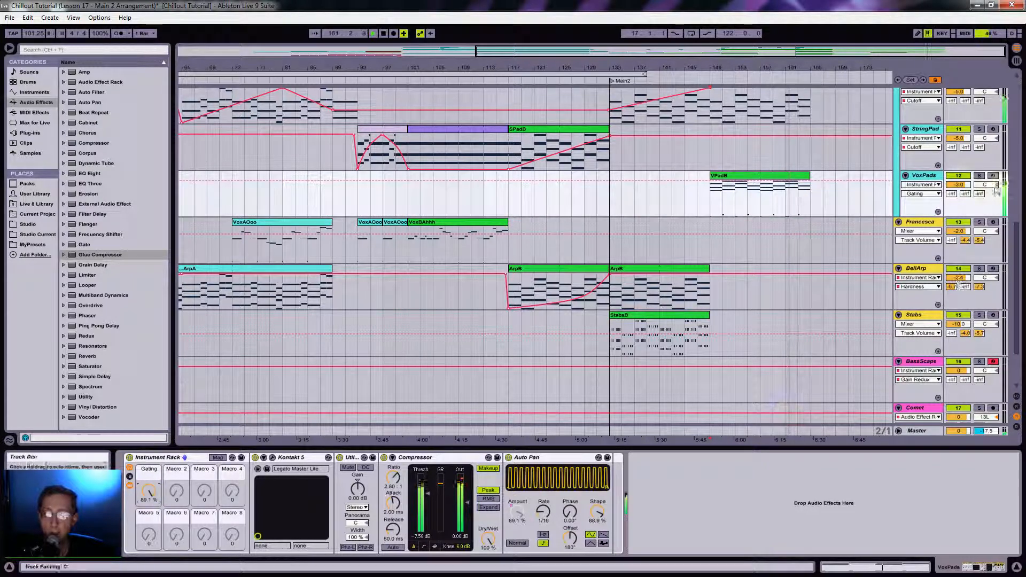
# Extend the StabsB and ArpB clips to bar 165 and play the arrangement from bar 149.
pyautogui.moveTo(769, 68); pyautogui.dragTo(777, 64)
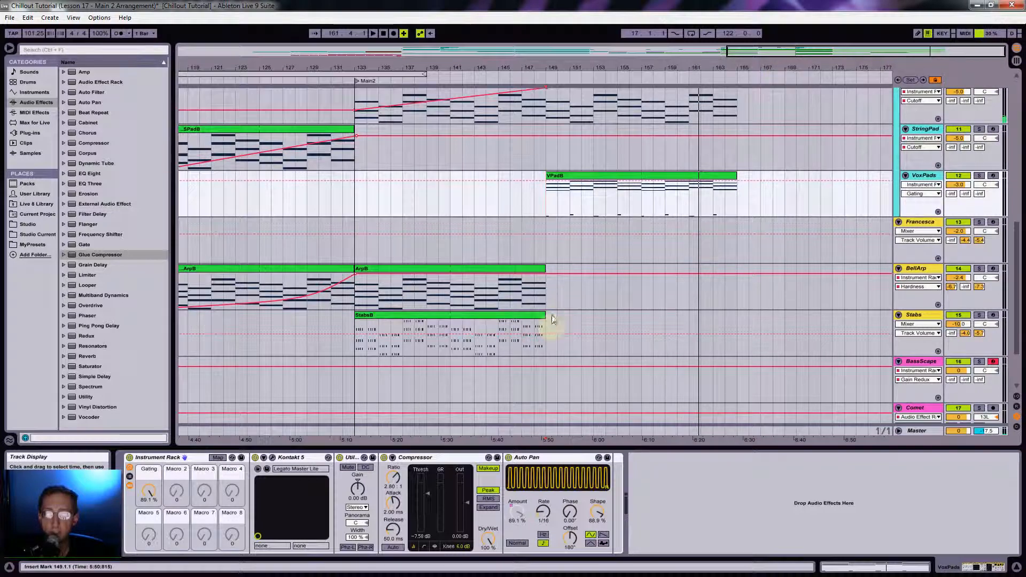
pyautogui.moveTo(544, 315); pyautogui.dragTo(736, 332)
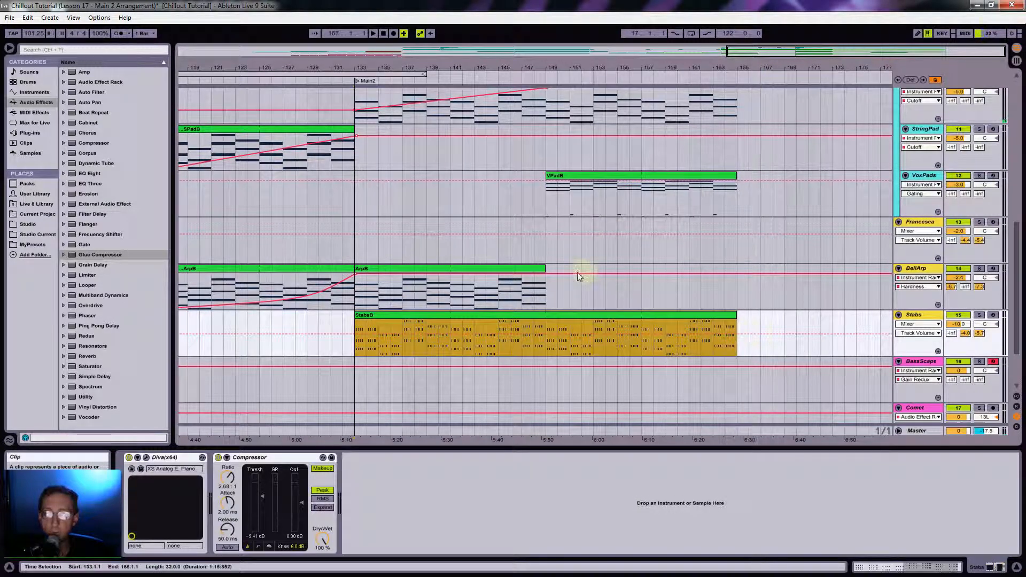
pyautogui.moveTo(544, 268); pyautogui.dragTo(737, 291)
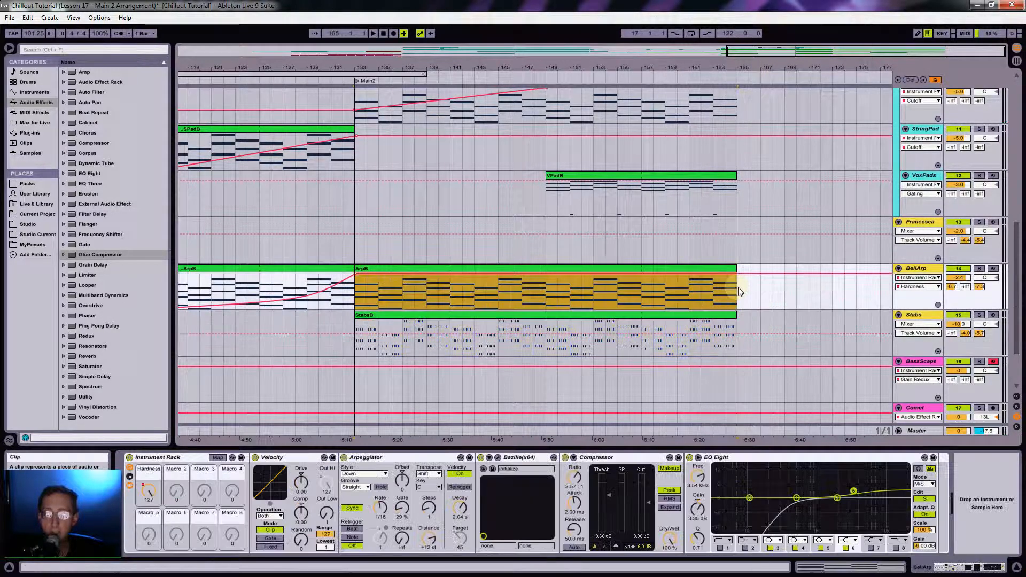
pyautogui.click(544, 283)
pyautogui.press('space')
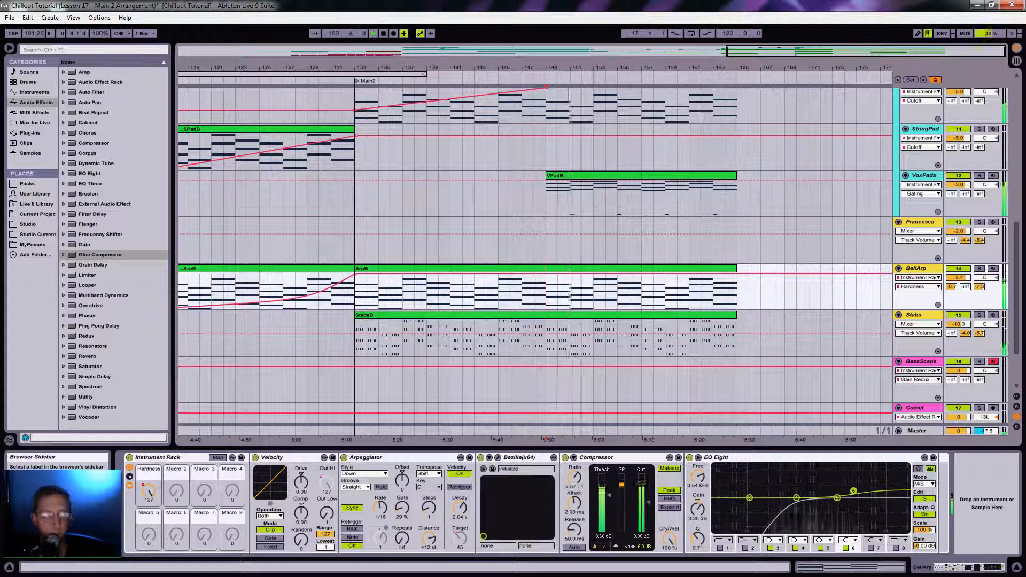
# Add the session's VoxCOoo clip to the Francesca track at bar 149 and extend it to bar 181.
pyautogui.press('Tab')
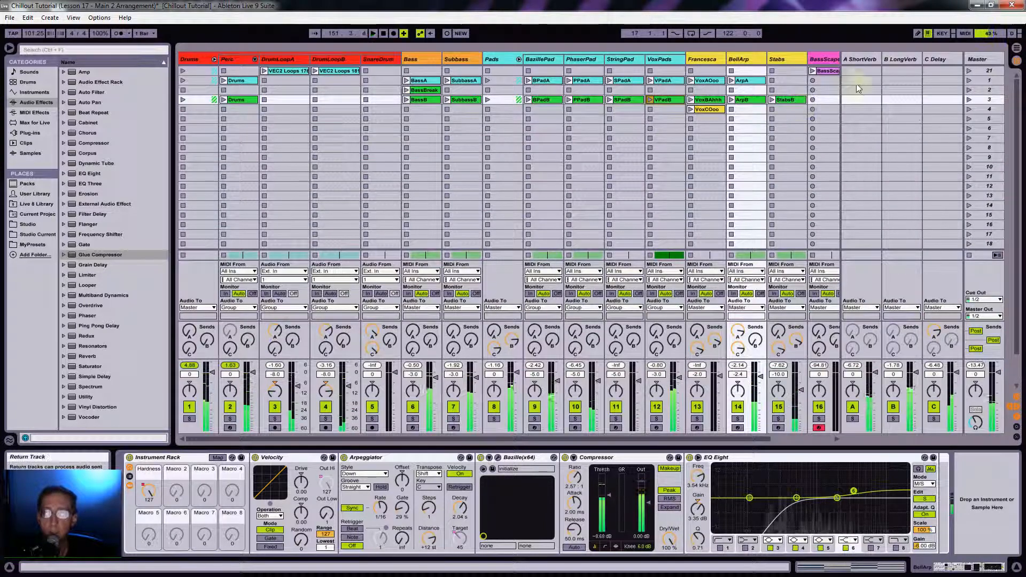
pyautogui.click(704, 109)
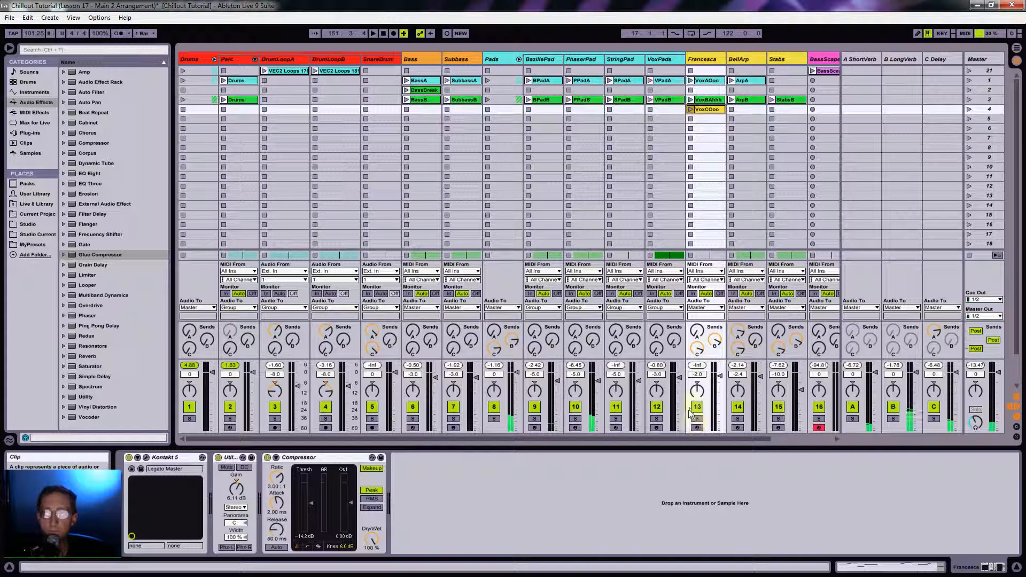
pyautogui.click(690, 110)
pyautogui.moveTo(710, 114); pyautogui.dragTo(547, 238)
pyautogui.press('Tab')
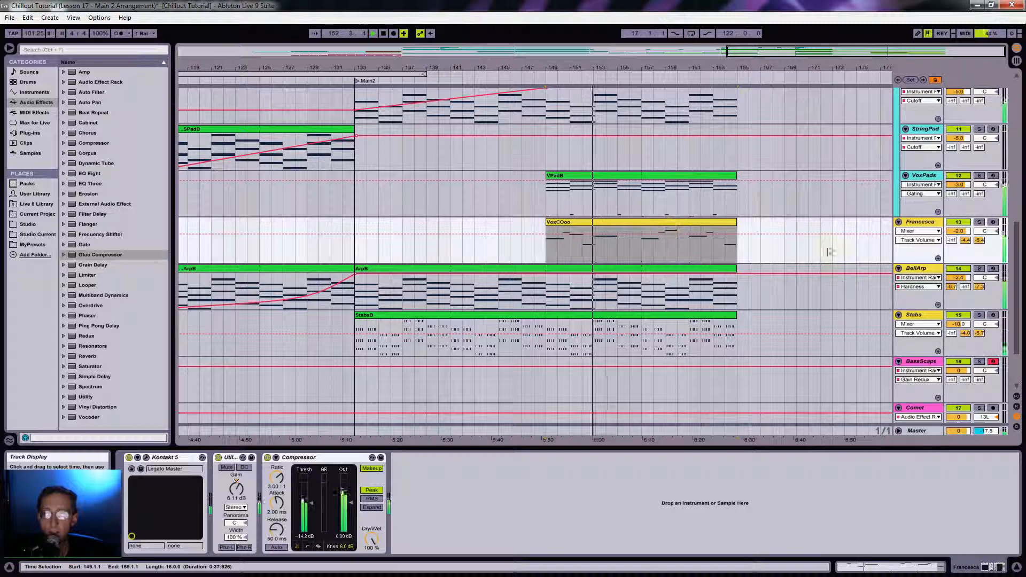
pyautogui.moveTo(614, 65); pyautogui.dragTo(653, 70)
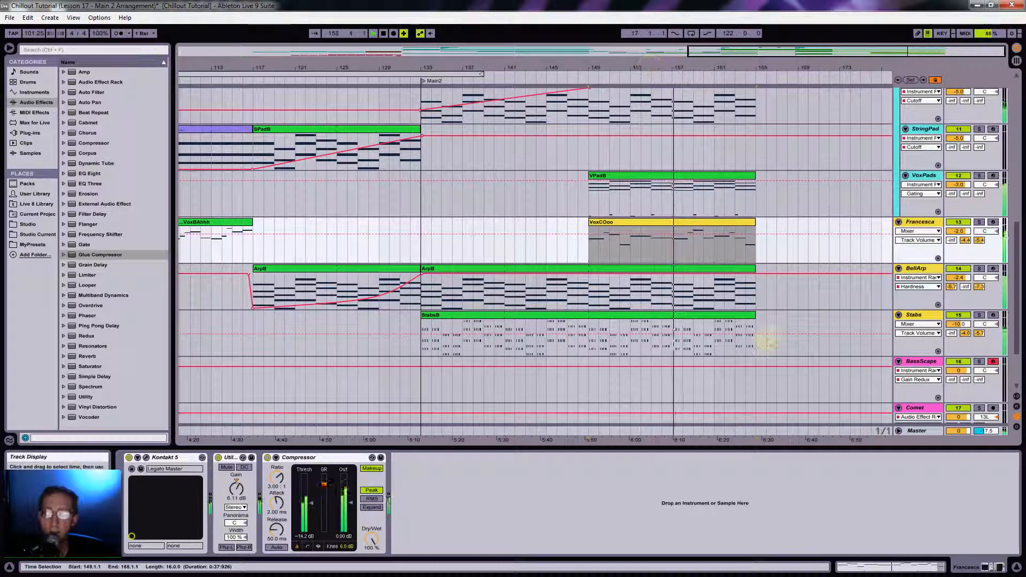
pyautogui.moveTo(757, 226); pyautogui.dragTo(850, 236)
# Extend the Drums, VEC2 Loops 176 and VEC2 Loops 181 clips of the Main2 section together to bar 181.
pyautogui.scroll(8, 772, 187)
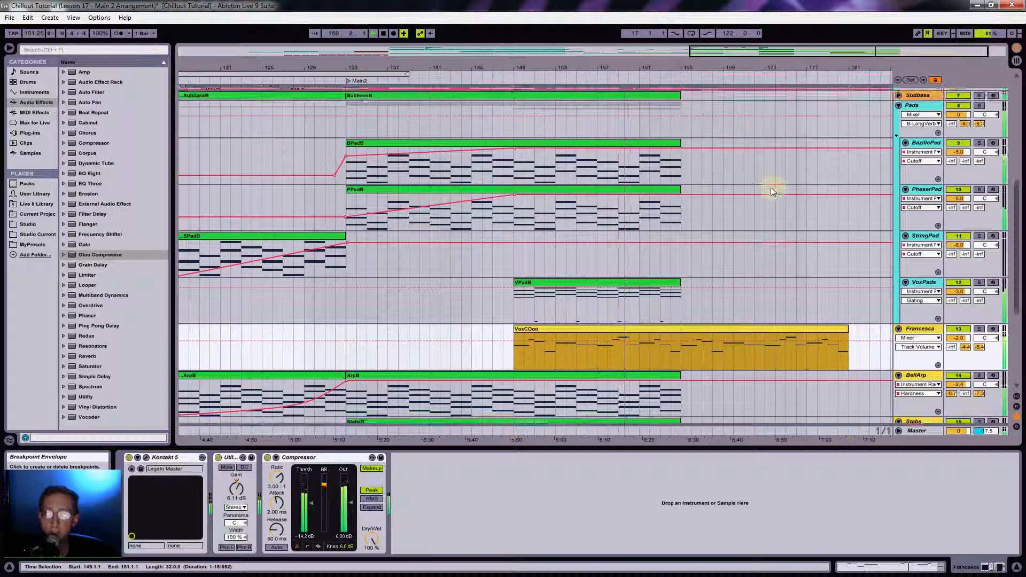
pyautogui.scroll(5, 713, 174)
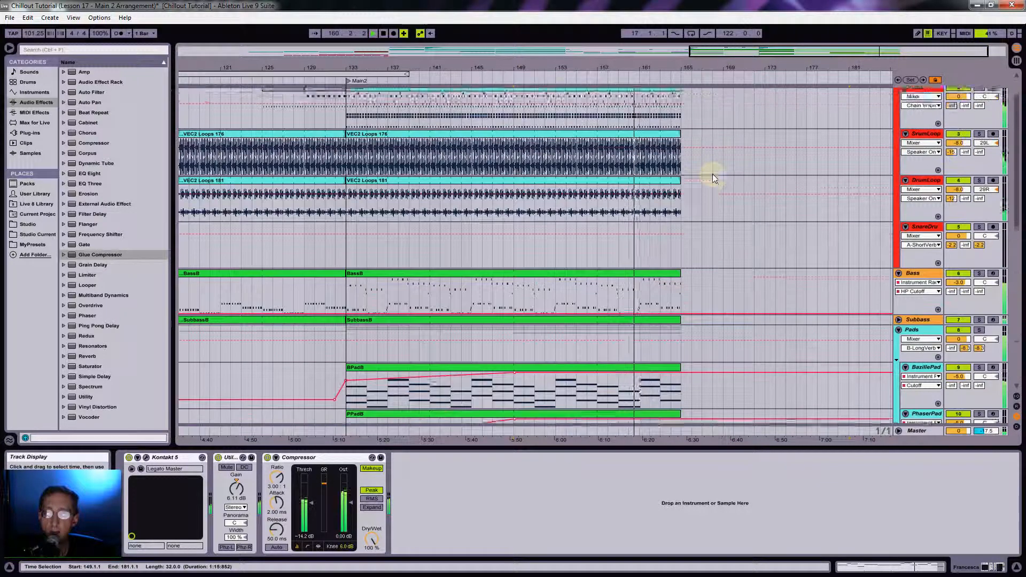
pyautogui.click(670, 131)
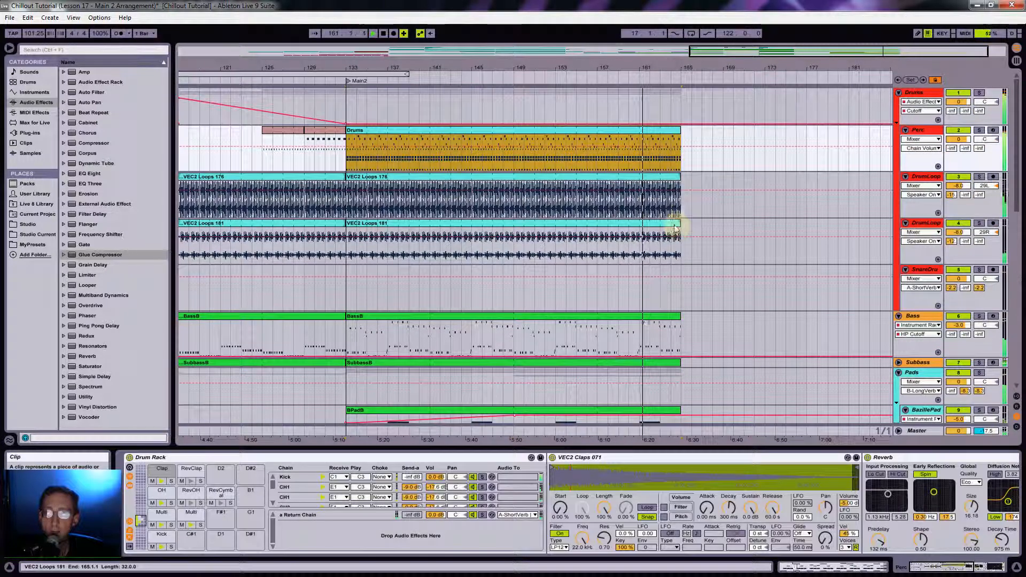
pyautogui.keyDown('shift'); pyautogui.click(674, 224); pyautogui.keyUp('shift')
pyautogui.moveTo(813, 64); pyautogui.dragTo(774, 64)
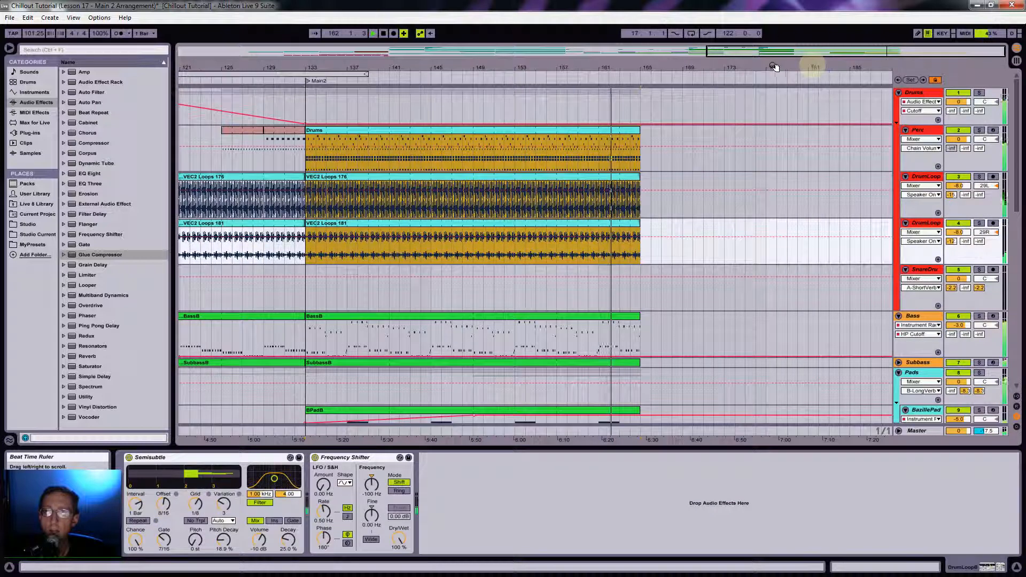
pyautogui.moveTo(643, 138); pyautogui.dragTo(812, 154)
# Extend the BassB and SubbassB clips to bar 181.
pyautogui.scroll(-4, 822, 219)
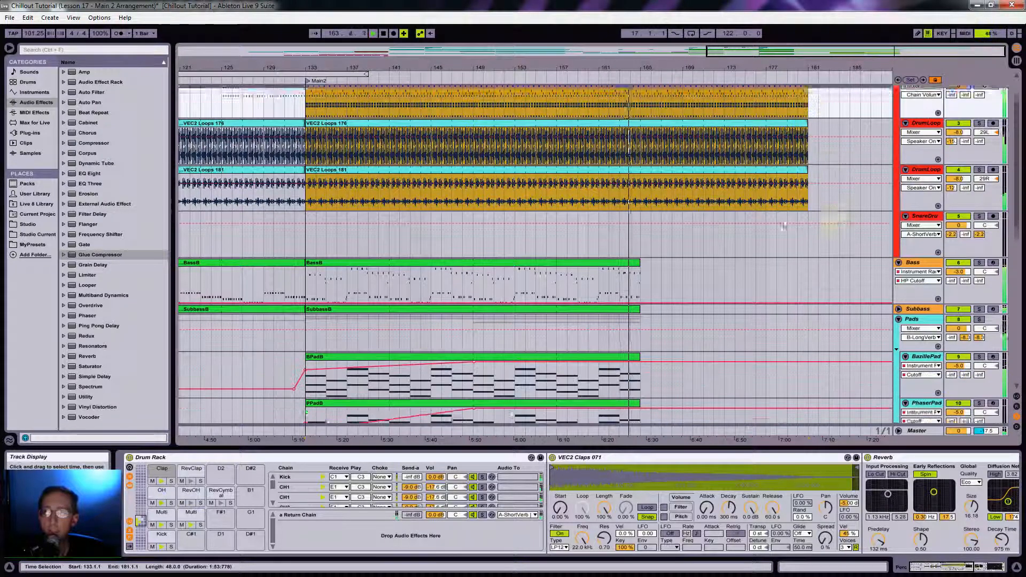
pyautogui.moveTo(637, 232); pyautogui.dragTo(807, 232)
pyautogui.moveTo(639, 277); pyautogui.dragTo(807, 277)
# Move the VPadB clip to start at bar 165 and extend the PPadB and BPadB clips to bar 181.
pyautogui.scroll(-3, 739, 247)
pyautogui.scroll(-6, 745, 249)
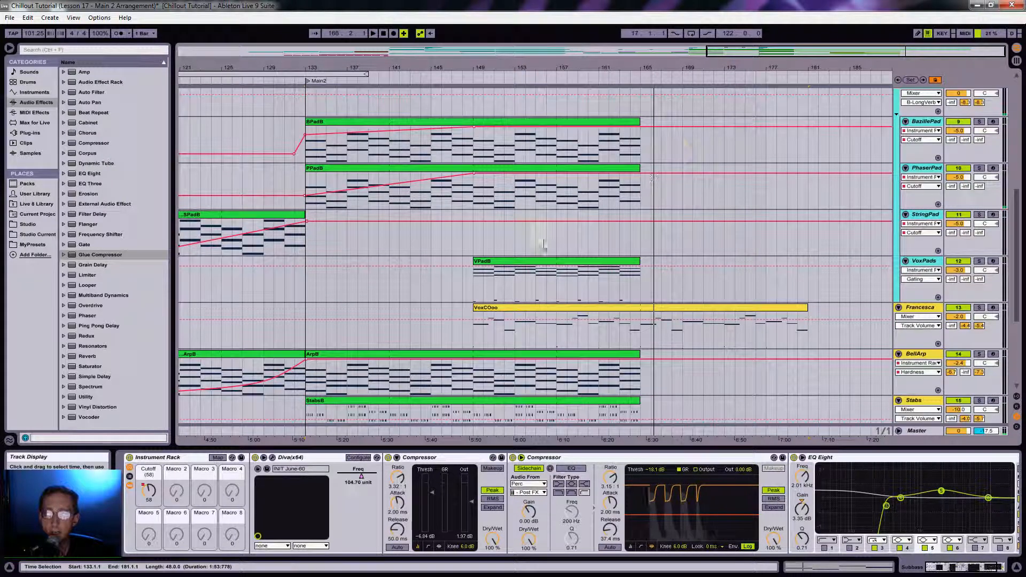
pyautogui.click(520, 263)
pyautogui.moveTo(521, 263); pyautogui.dragTo(687, 265)
pyautogui.moveTo(637, 168); pyautogui.dragTo(808, 167)
pyautogui.moveTo(637, 121); pyautogui.dragTo(807, 123)
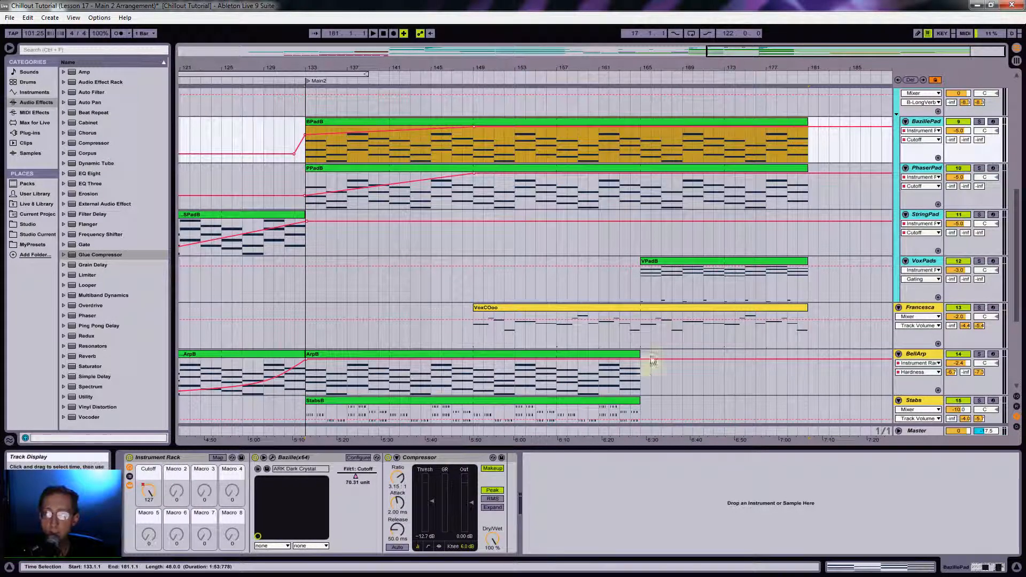
# Extend the ArpB and StabsB clips to bar 181.
pyautogui.moveTo(640, 354); pyautogui.dragTo(808, 353)
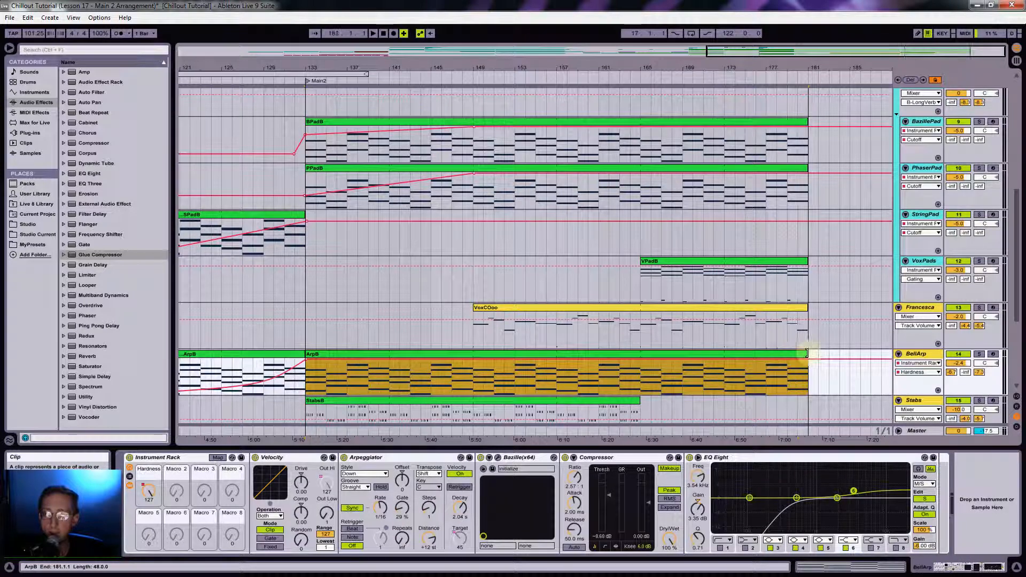
pyautogui.scroll(-2, 658, 388)
pyautogui.moveTo(637, 346); pyautogui.dragTo(807, 348)
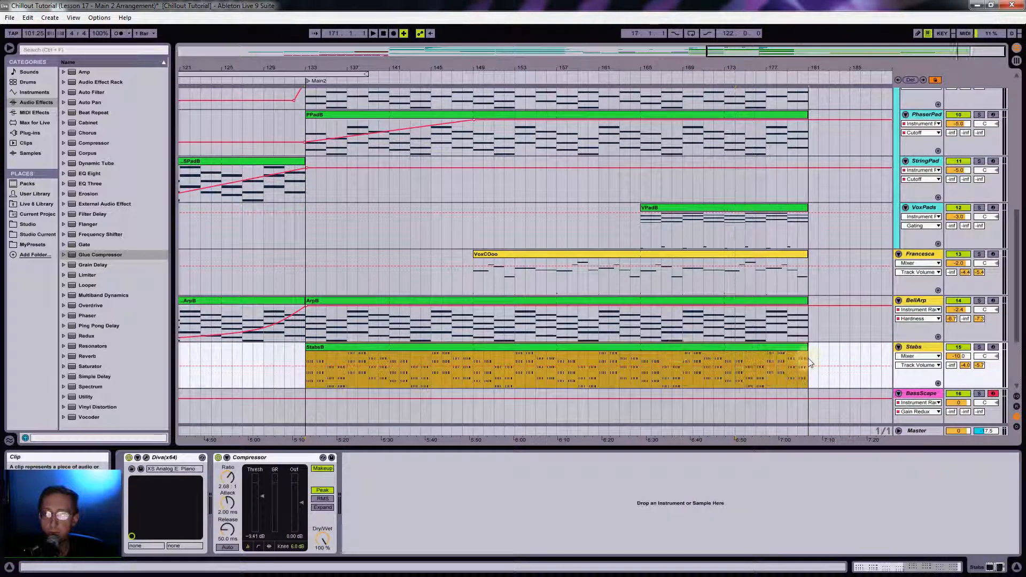
# Play the arrangement from bar 149 and then from bar 165, briefly soloing the VoxPads track.
pyautogui.click(471, 233)
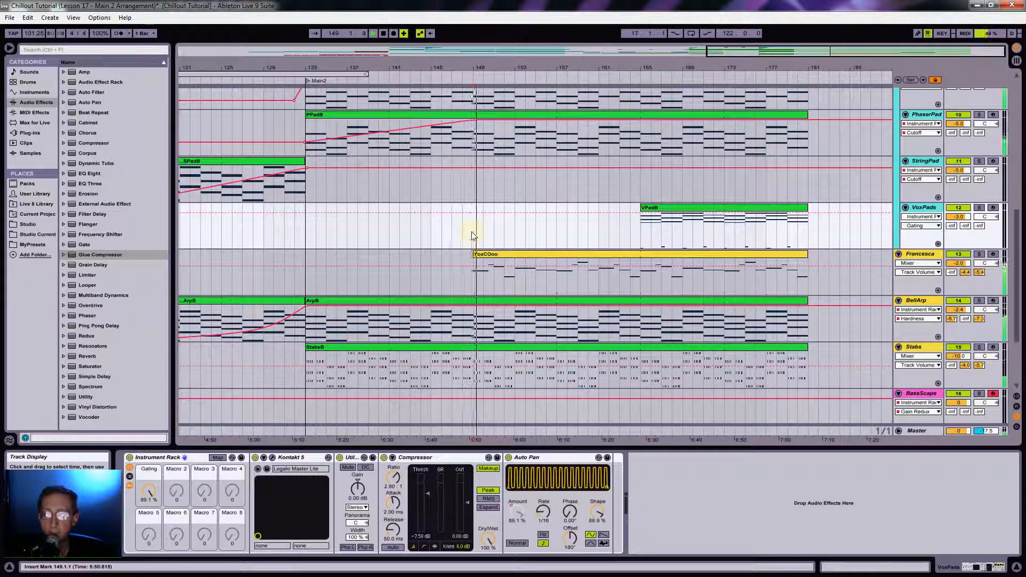
pyautogui.press('space')
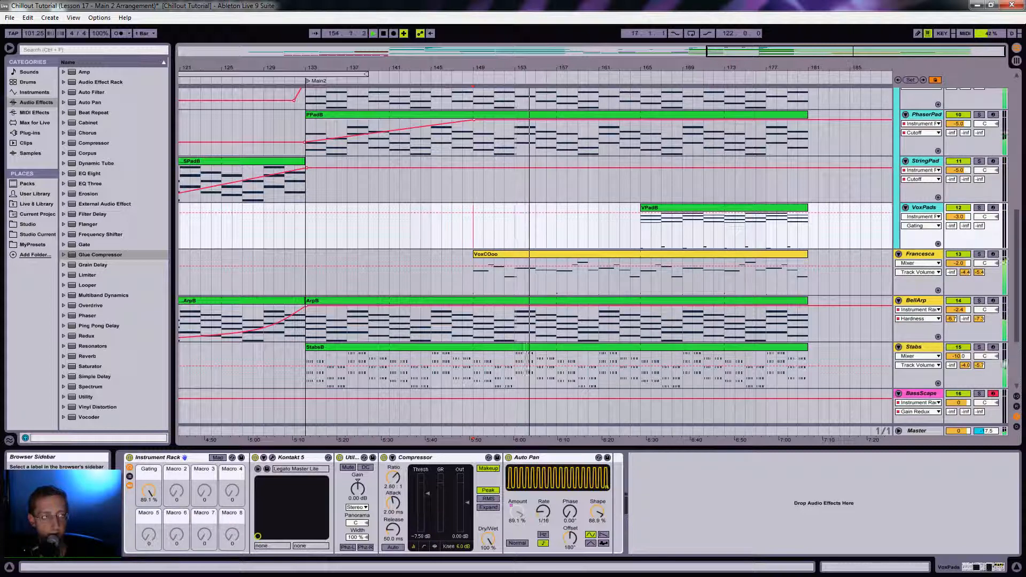
pyautogui.click(924, 303)
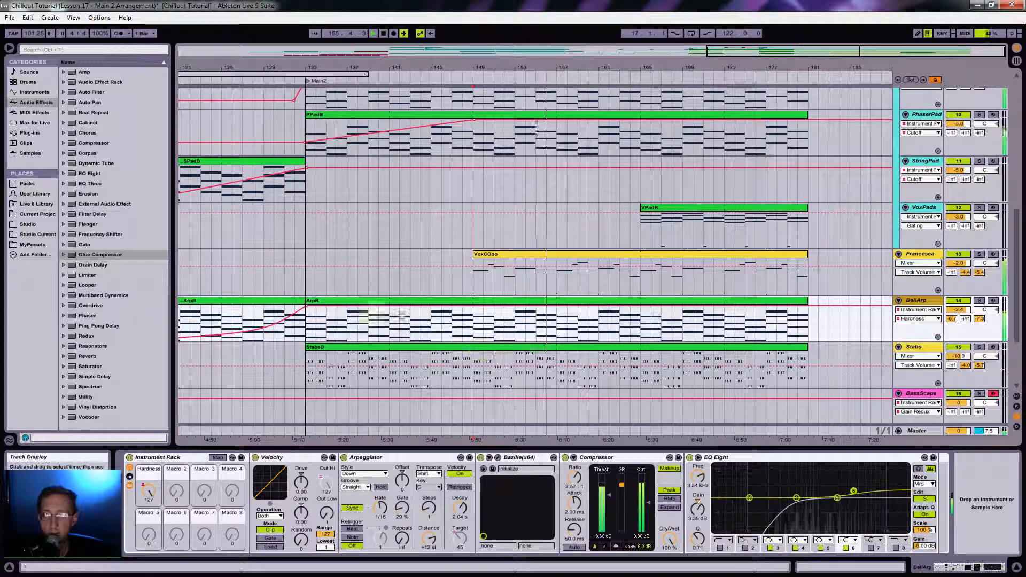
pyautogui.click(644, 280)
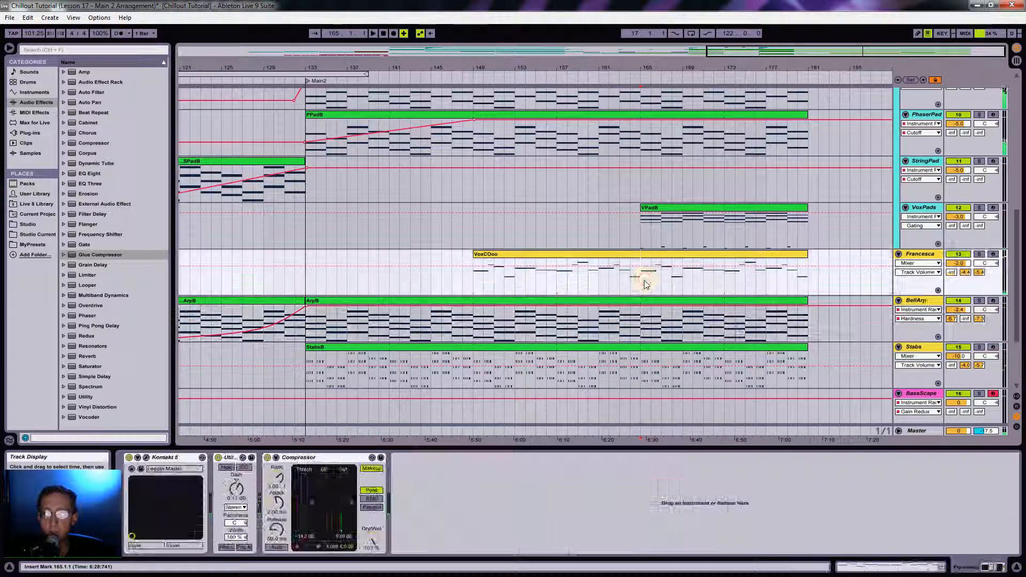
pyautogui.press('space')
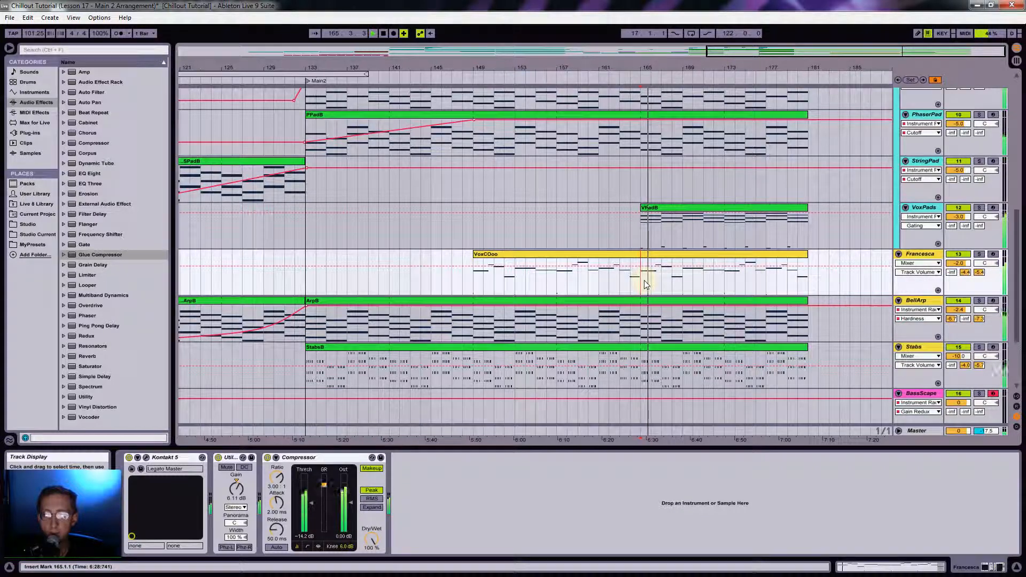
pyautogui.click(979, 208)
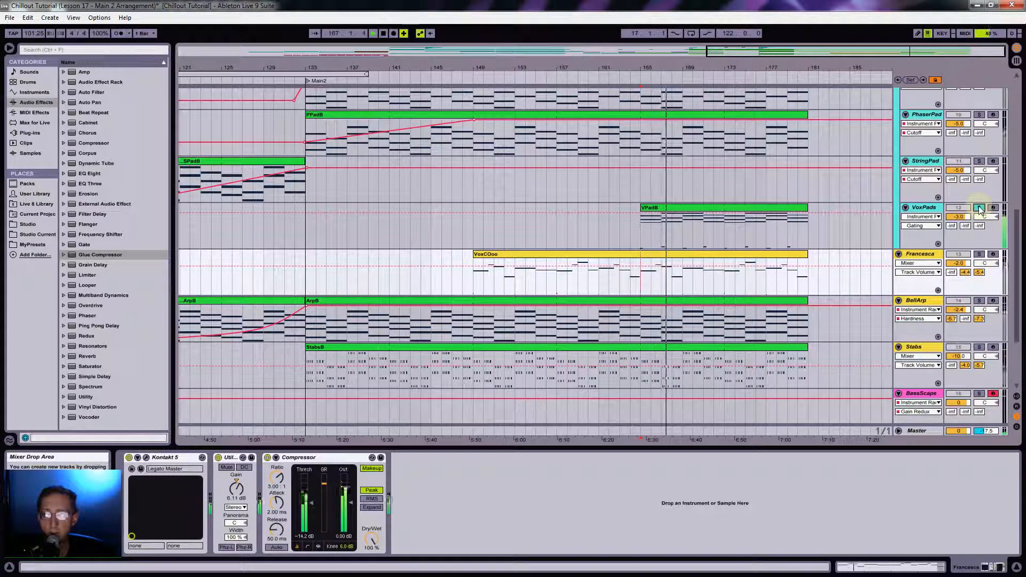
pyautogui.click(979, 208)
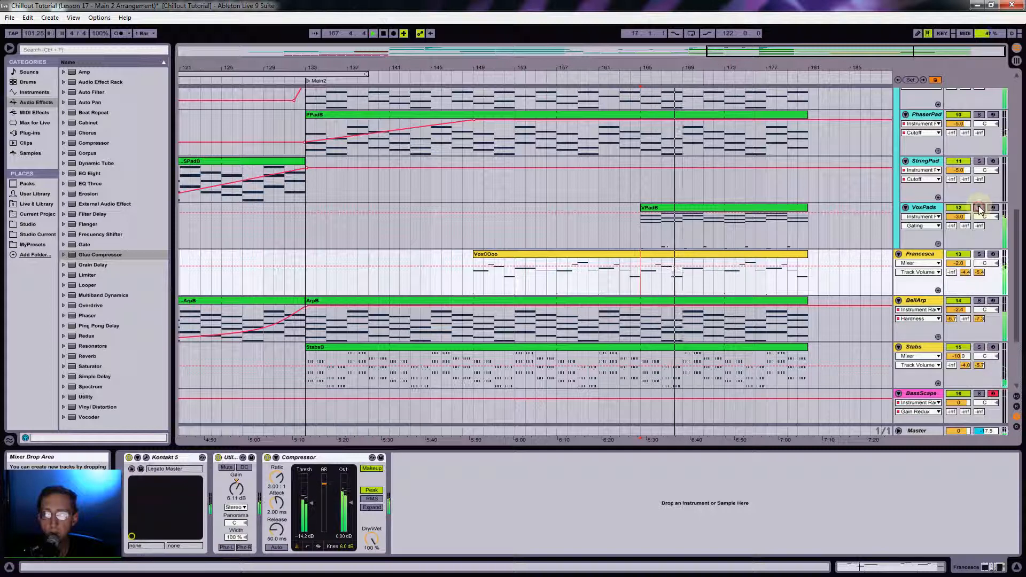
# Raise the VoxPads track volume to -1.0 dB.
pyautogui.click(924, 208)
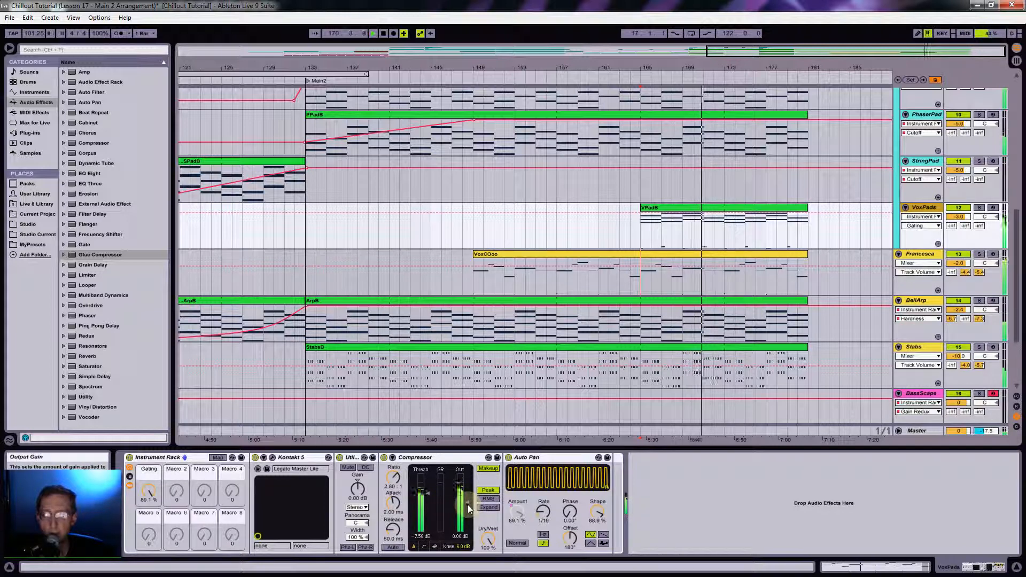
pyautogui.click(956, 217)
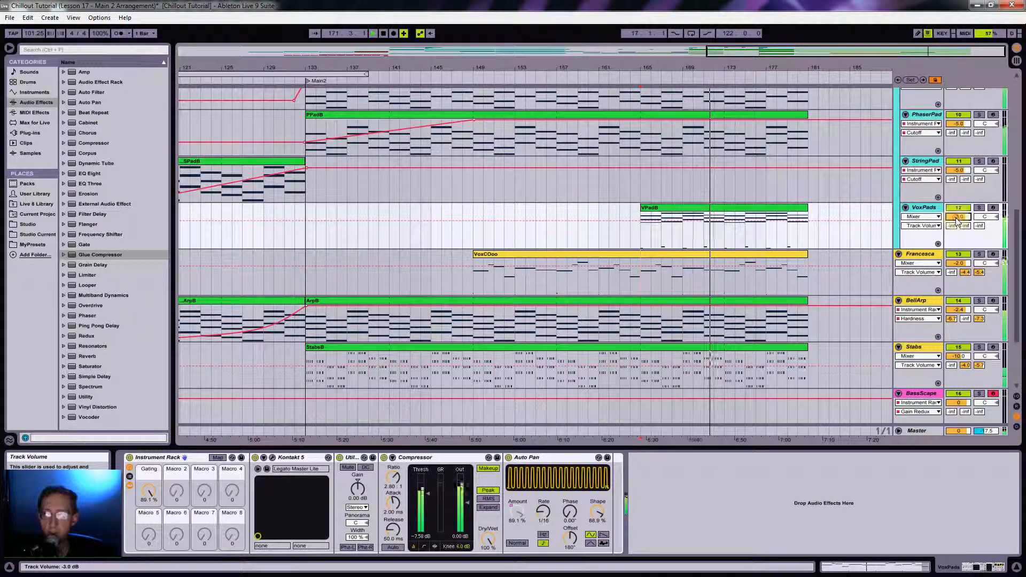
pyautogui.scroll(2, 957, 217)
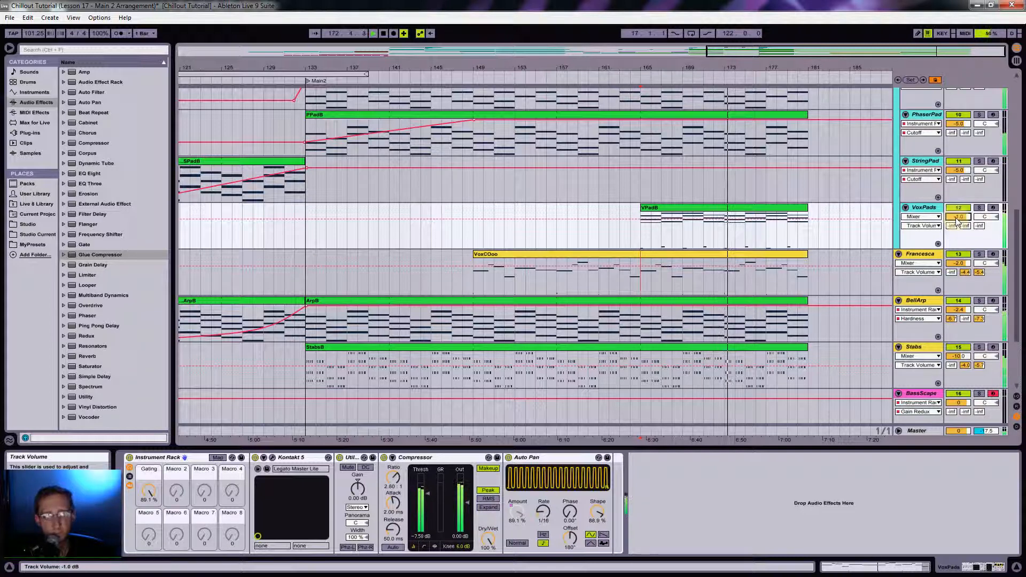
# Automate the BazillePad and PhaserPad Cutoff to dip near bars 161 and 151 respectively, peak at bar 165 and fall by bar 181.
pyautogui.scroll(3, 873, 283)
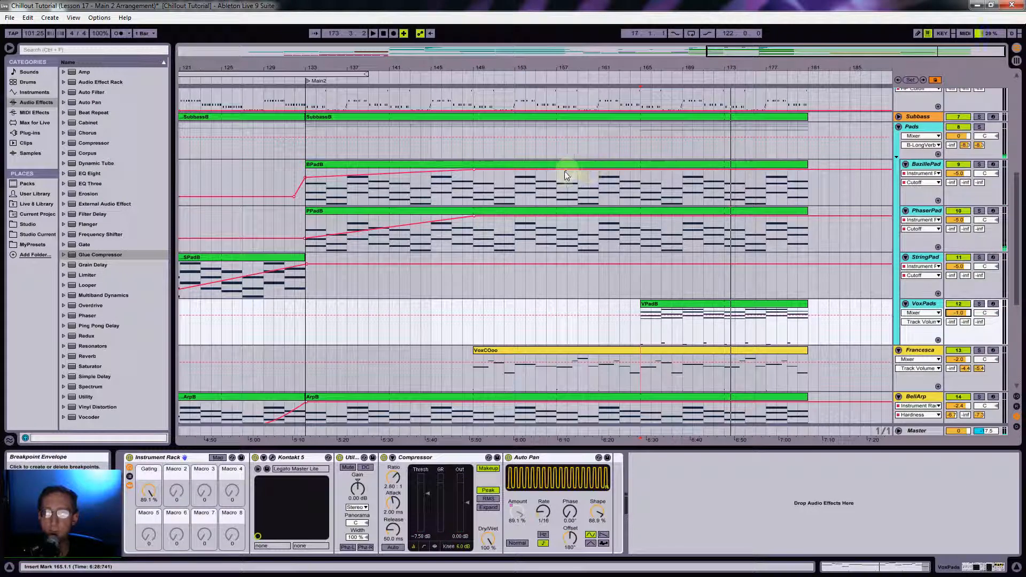
pyautogui.click(638, 171)
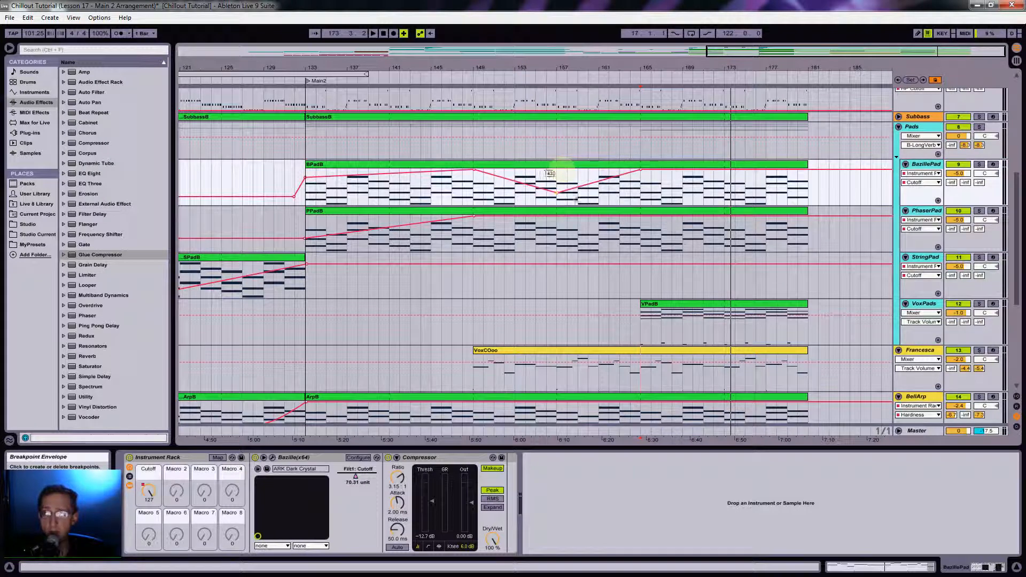
pyautogui.click(641, 219)
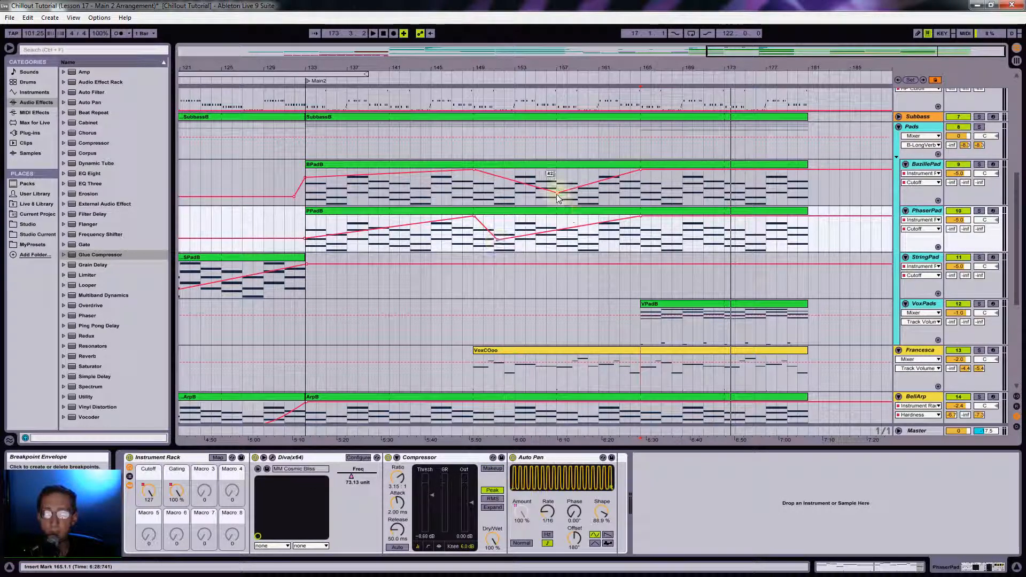
pyautogui.moveTo(556, 195); pyautogui.dragTo(598, 191)
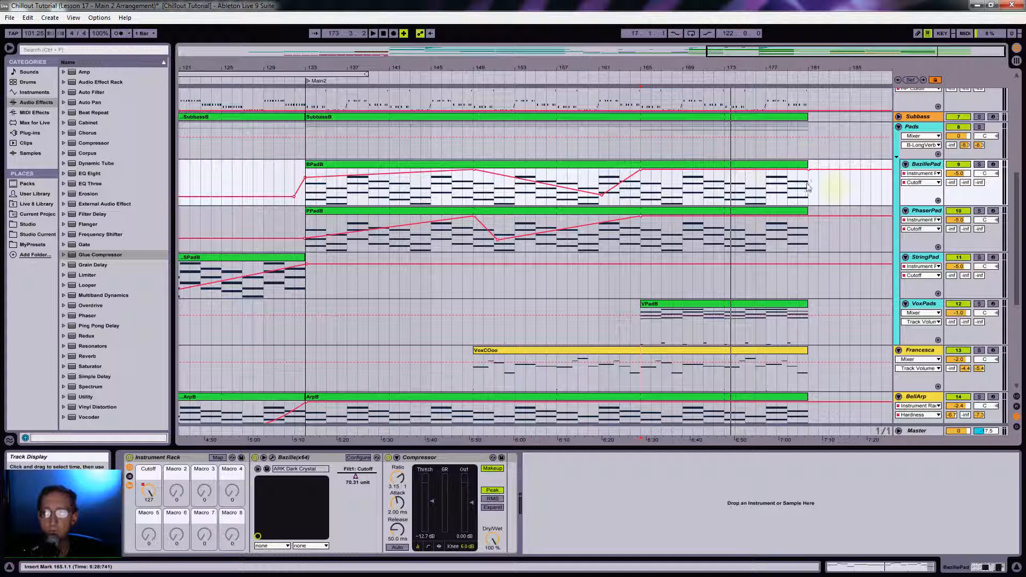
pyautogui.moveTo(808, 170); pyautogui.dragTo(808, 193)
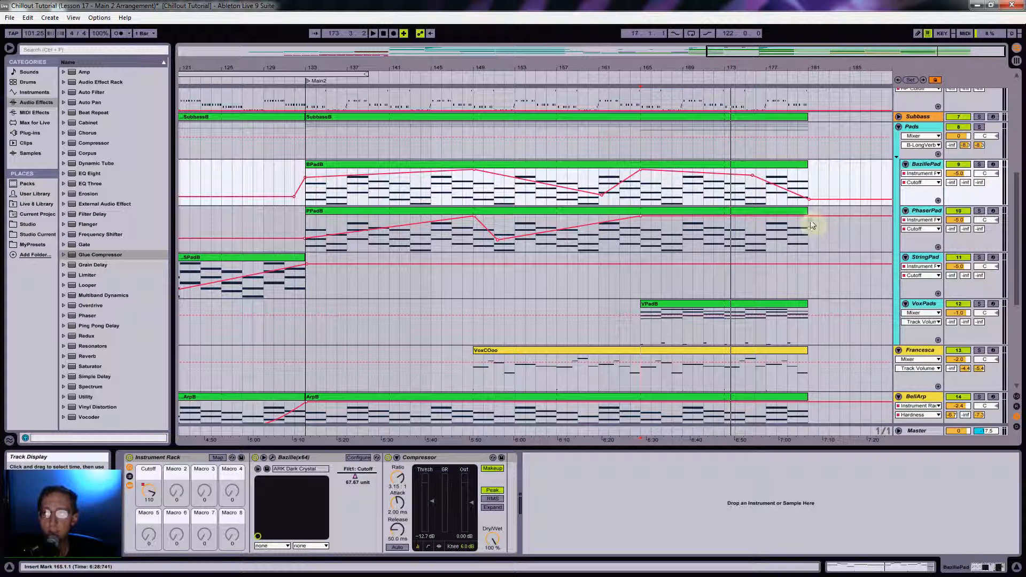
pyautogui.moveTo(810, 217); pyautogui.dragTo(810, 242)
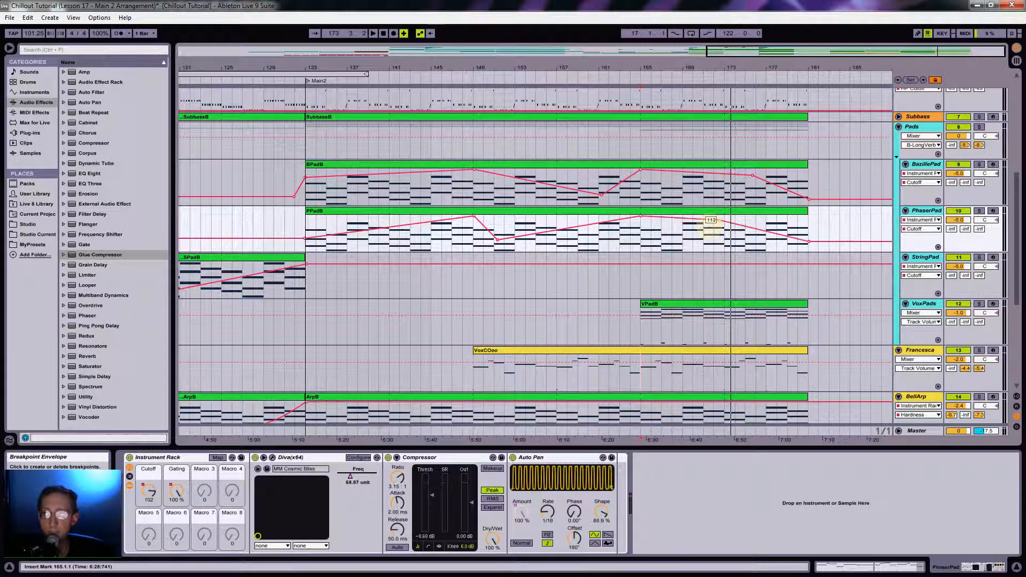
# Solo the BellArp track and play it from bar 165.
pyautogui.scroll(-2, 767, 274)
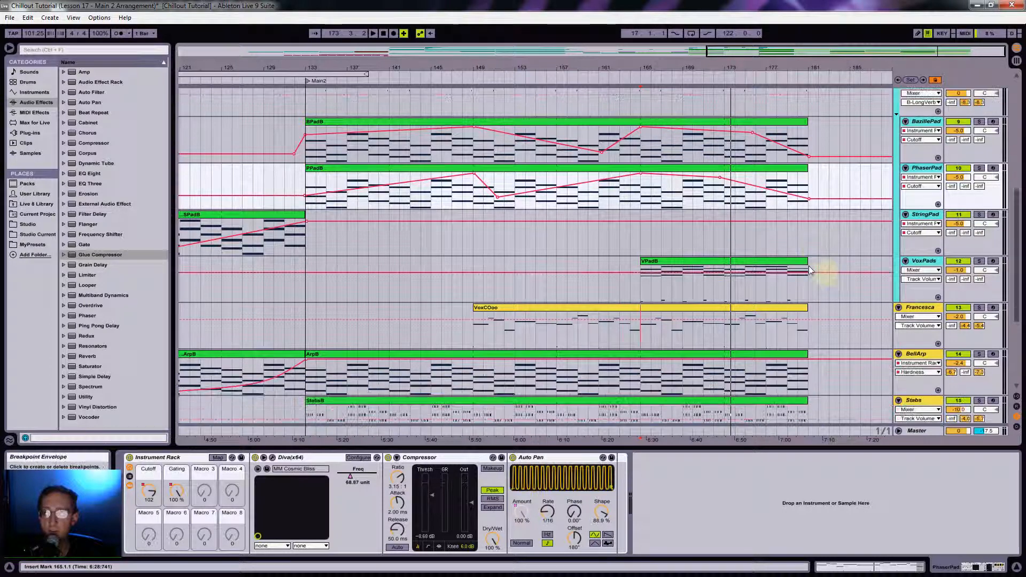
pyautogui.scroll(-4, 816, 260)
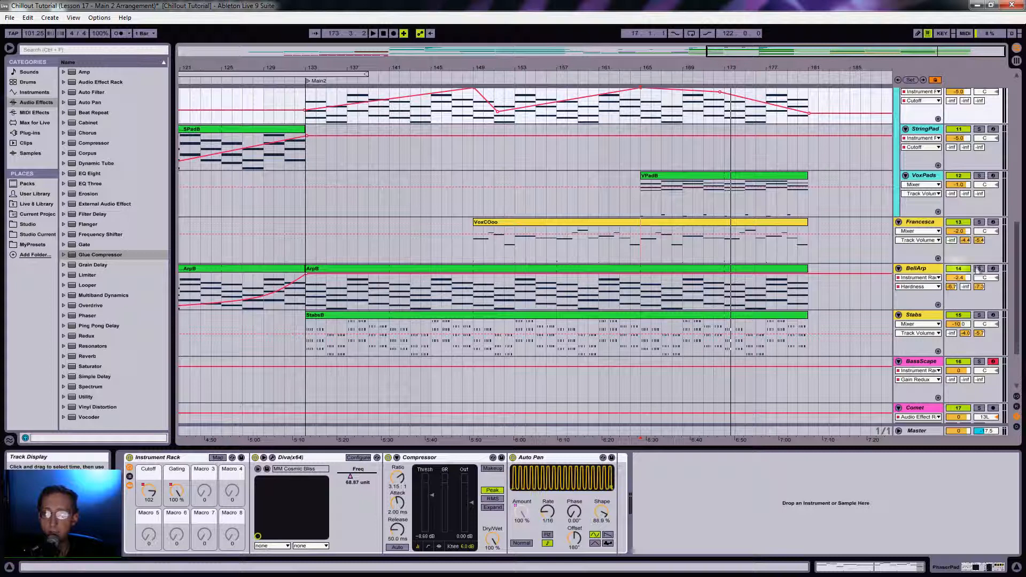
pyautogui.click(978, 268)
pyautogui.press('space')
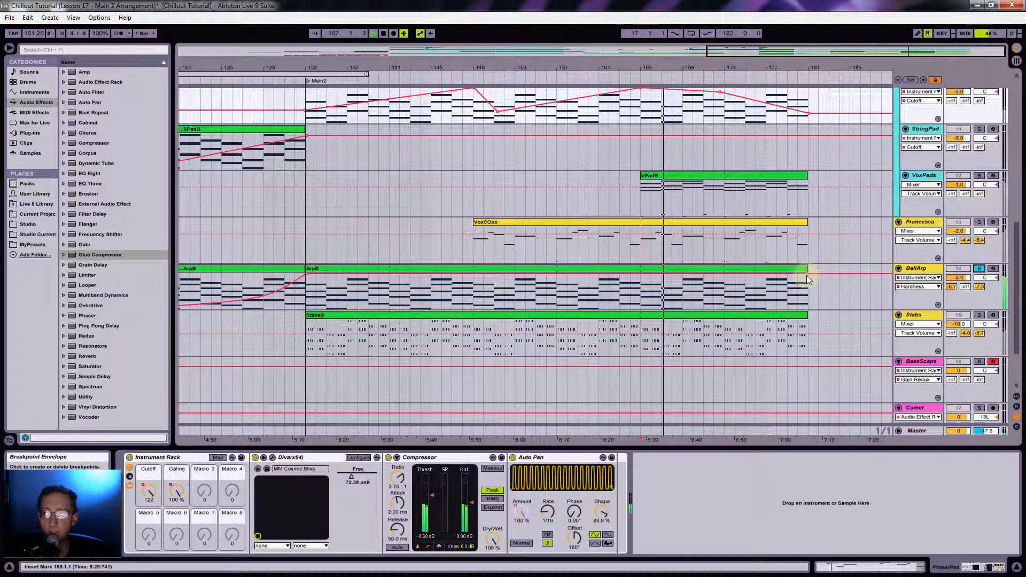
# Shape the BellArp Hardness automation to fall until bar 149, rise to a peak at bar 165 and fall again by bar 181.
pyautogui.click(557, 288)
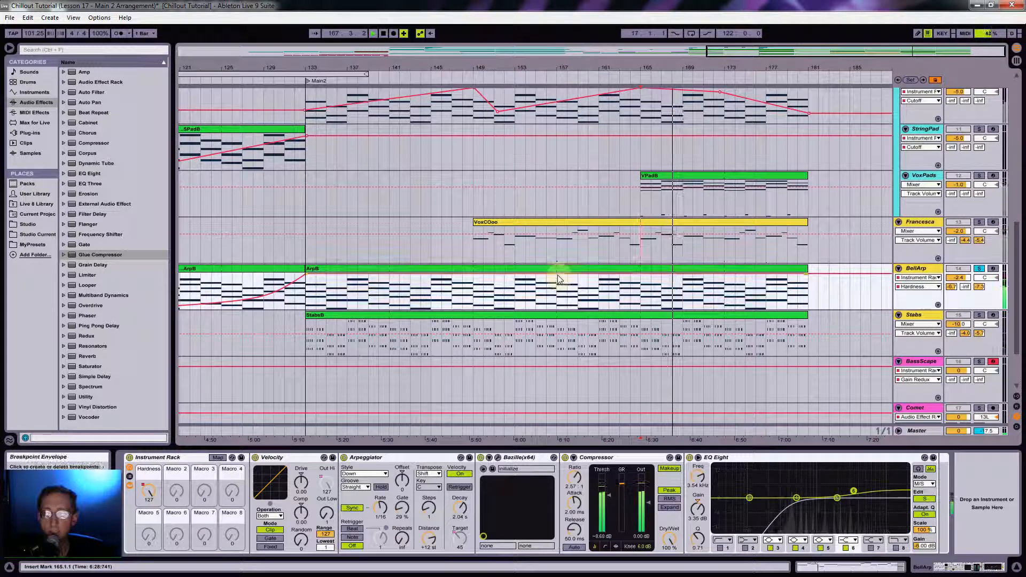
pyautogui.moveTo(474, 274); pyautogui.dragTo(474, 298)
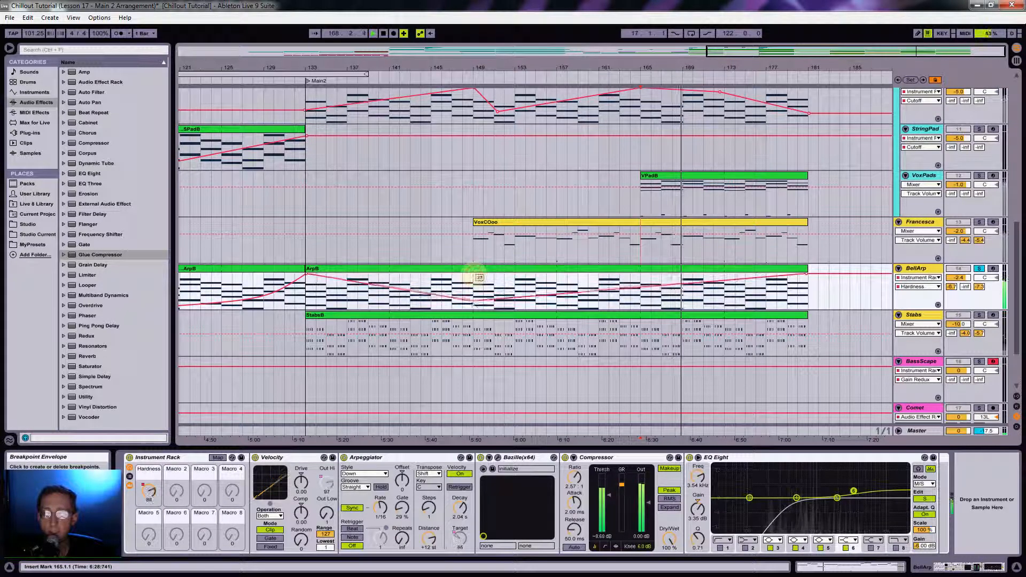
pyautogui.moveTo(625, 288); pyautogui.dragTo(629, 288)
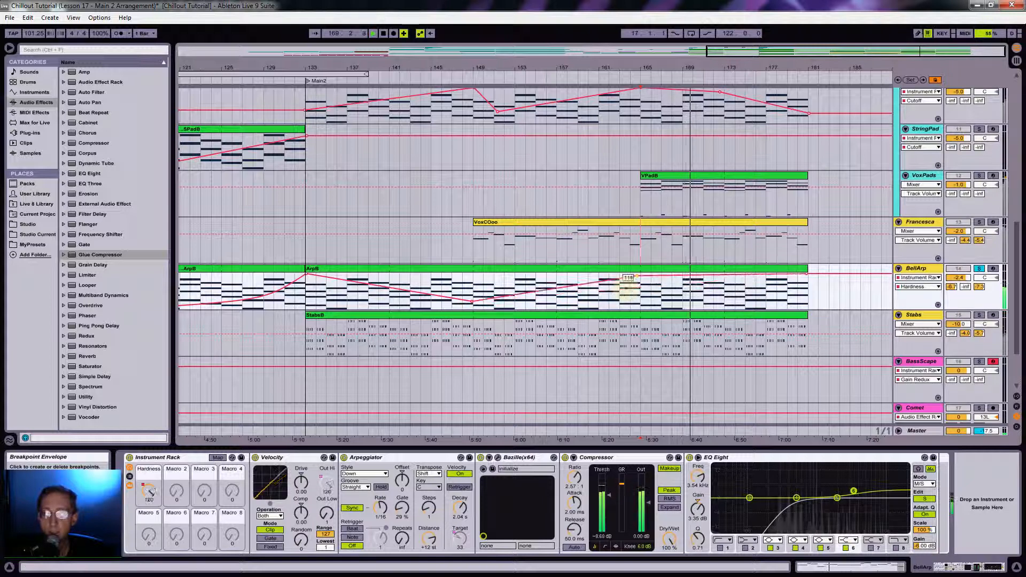
pyautogui.moveTo(806, 275); pyautogui.dragTo(808, 302)
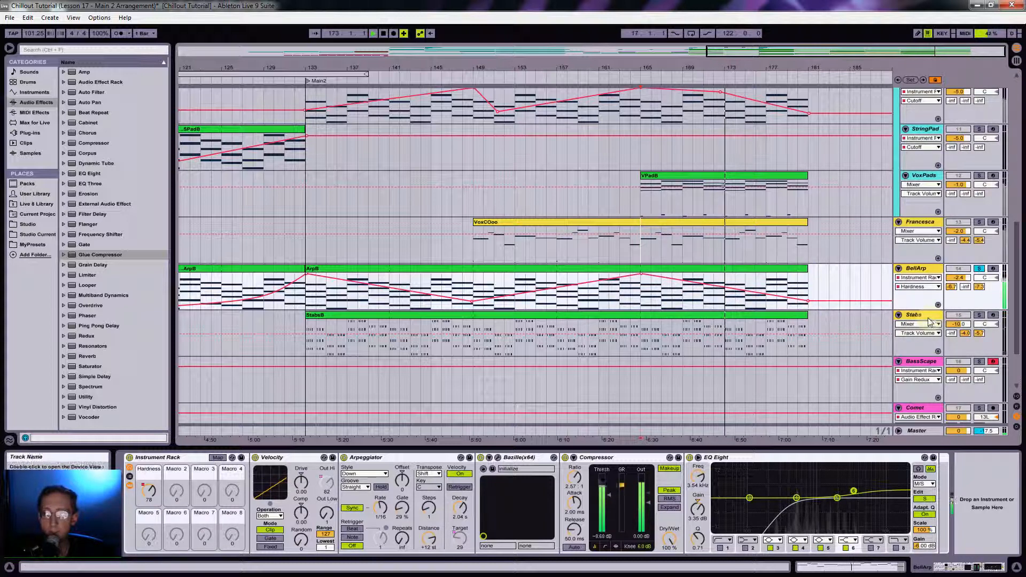
# Unsolo BellArp and play the full arrangement from bar 149 to review the pad, vox and arp parts.
pyautogui.click(474, 252)
pyautogui.scroll(5, 571, 298)
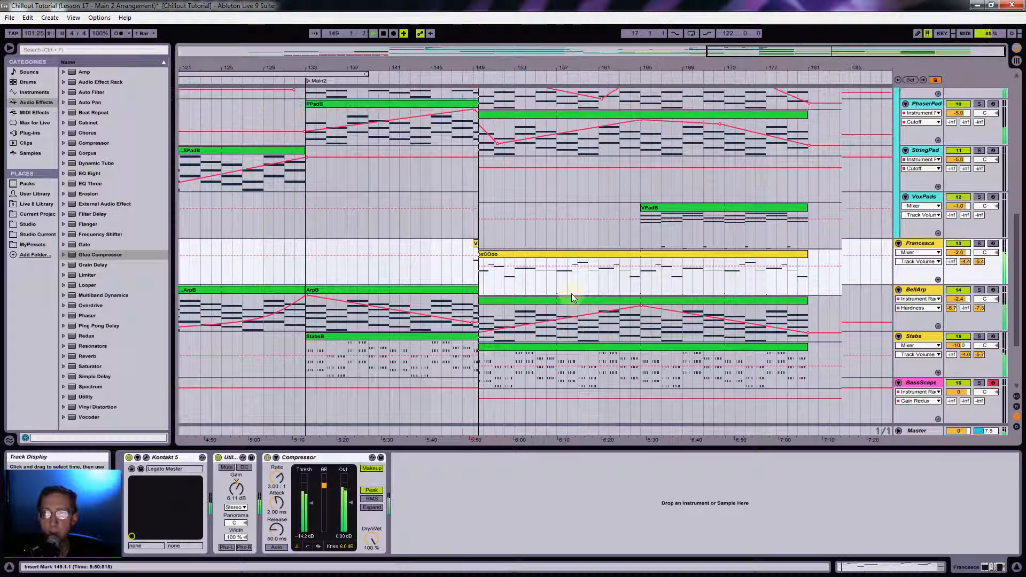
pyautogui.scroll(2, 570, 293)
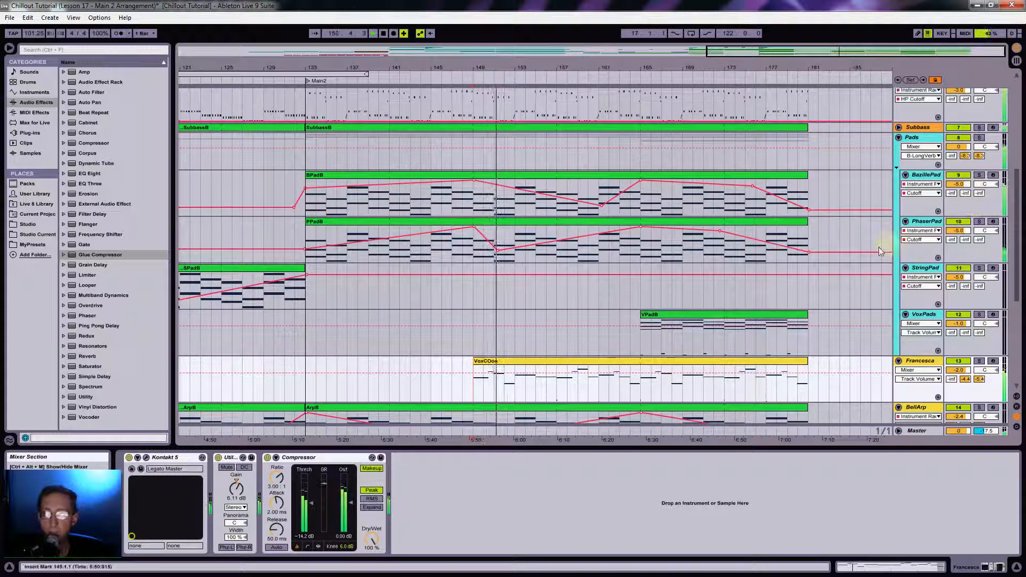
pyautogui.scroll(2, 855, 255)
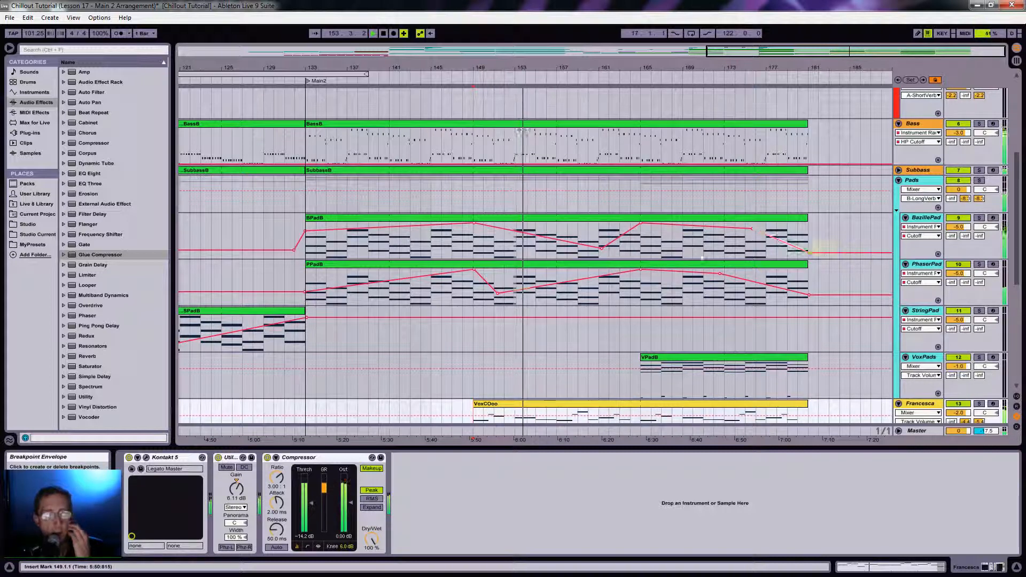
# Review the pad, vox, arp and stab tracks during playback, and inspect the StabsB clip's notes and the Stabs track's devices.
pyautogui.scroll(-2, 755, 268)
pyautogui.scroll(-3, 755, 264)
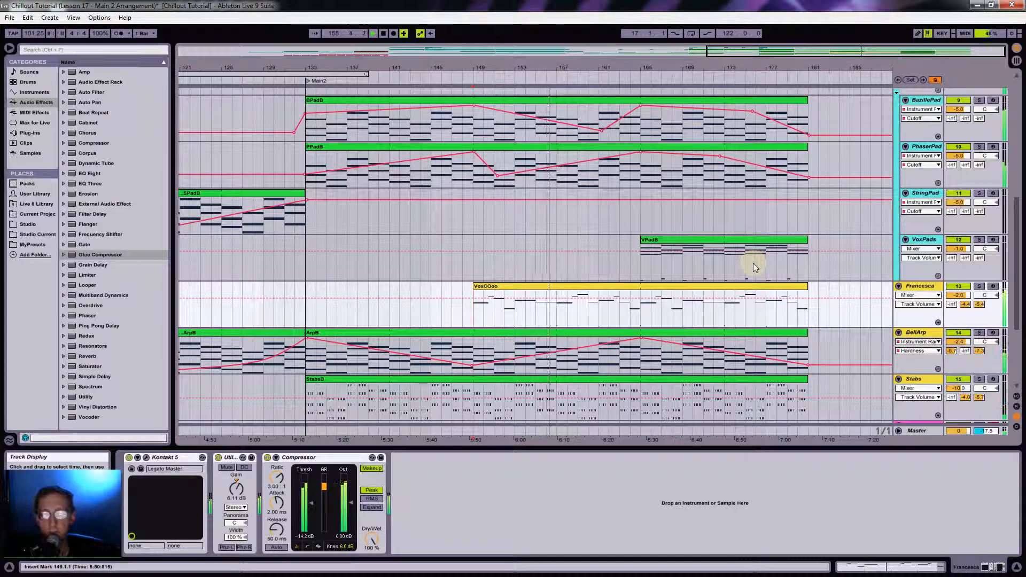
pyautogui.scroll(-5, 752, 262)
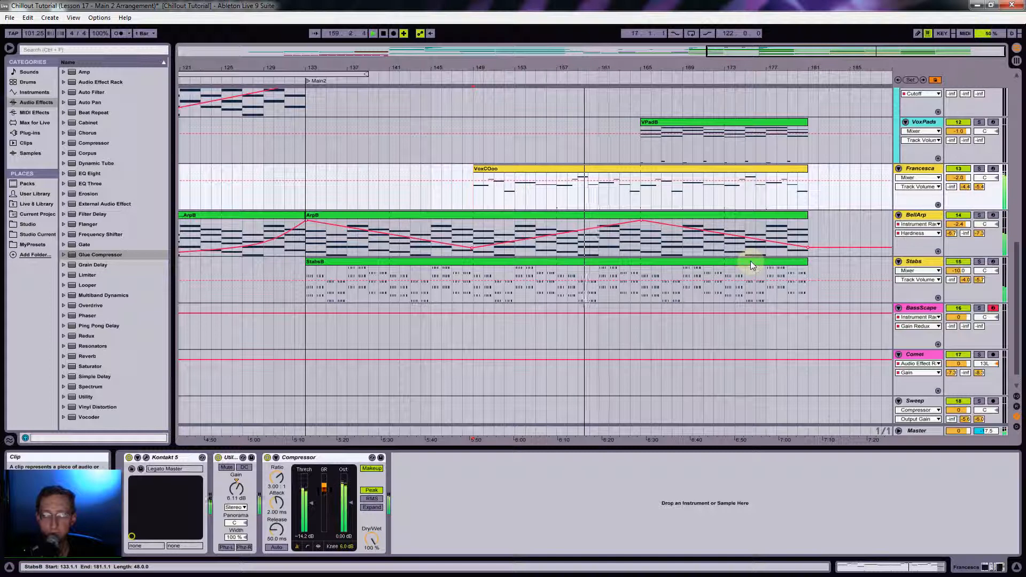
pyautogui.scroll(3, 713, 280)
pyautogui.scroll(1, 710, 286)
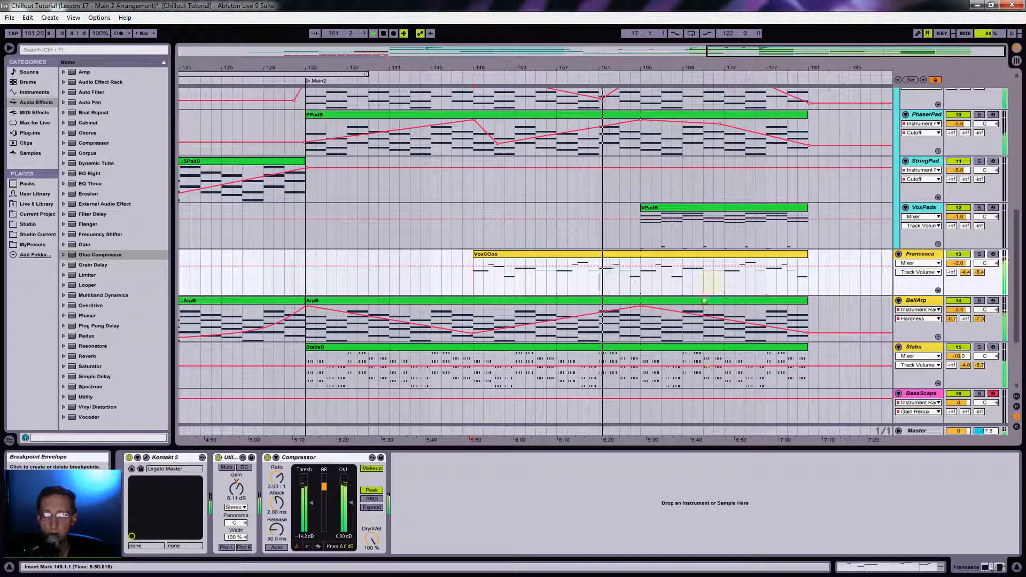
pyautogui.click(663, 348)
pyautogui.doubleClick(662, 349)
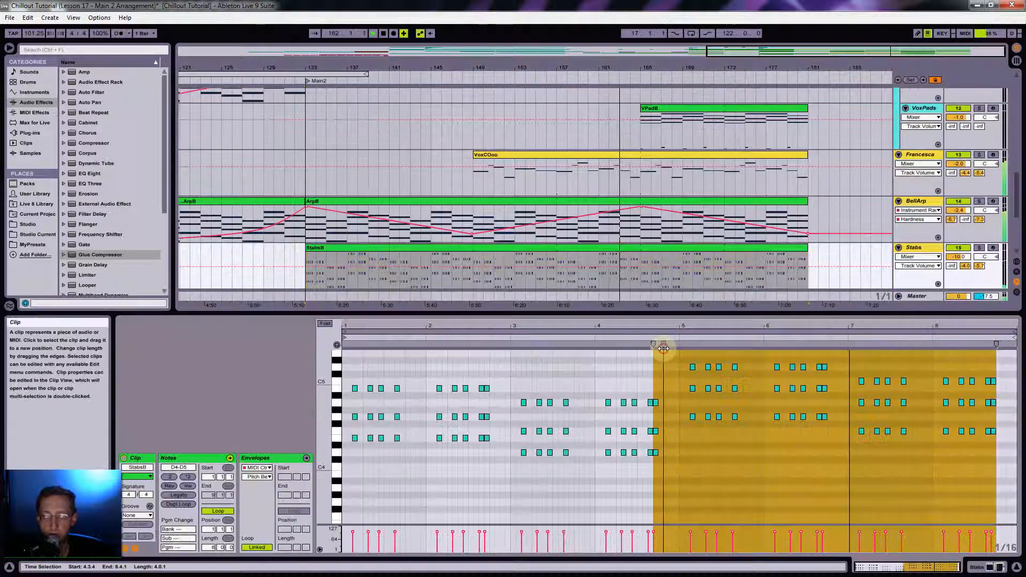
pyautogui.doubleClick(917, 250)
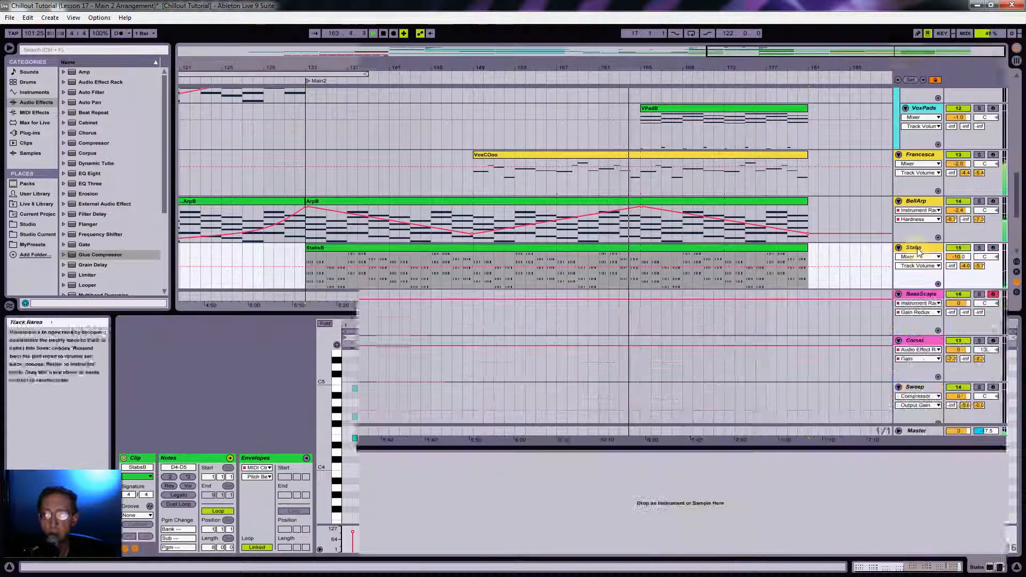
pyautogui.click(547, 291)
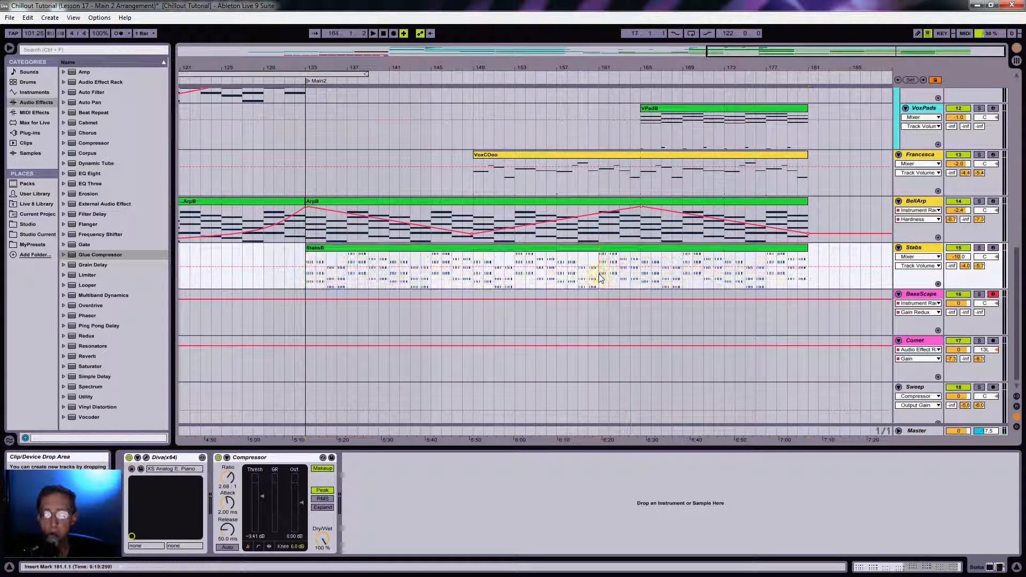
# Deactivate the StabsB clip's chord notes in clip bars 3–4 and 7–8, and play the arrangement from bar 133.
pyautogui.doubleClick(608, 250)
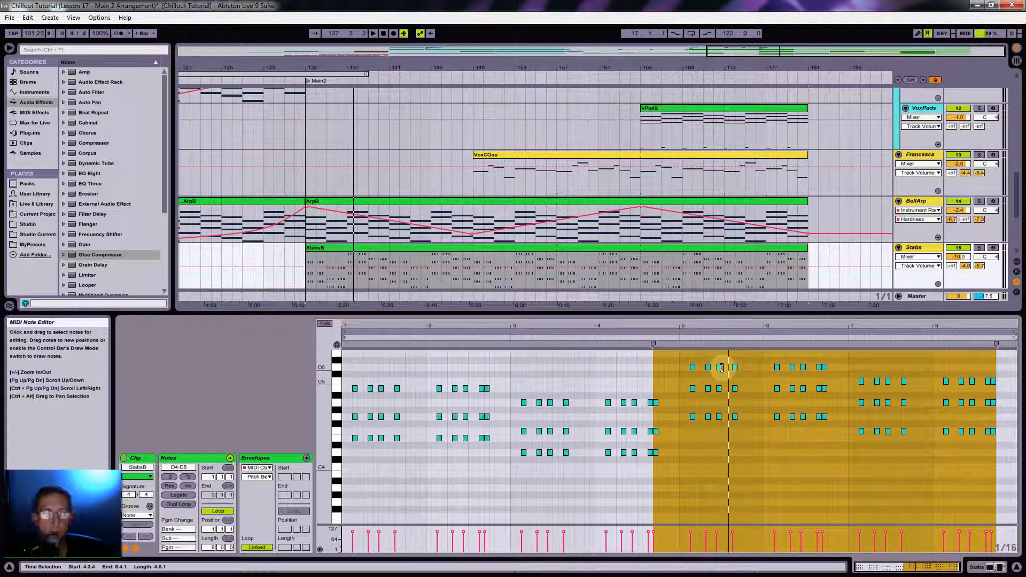
pyautogui.click(512, 370)
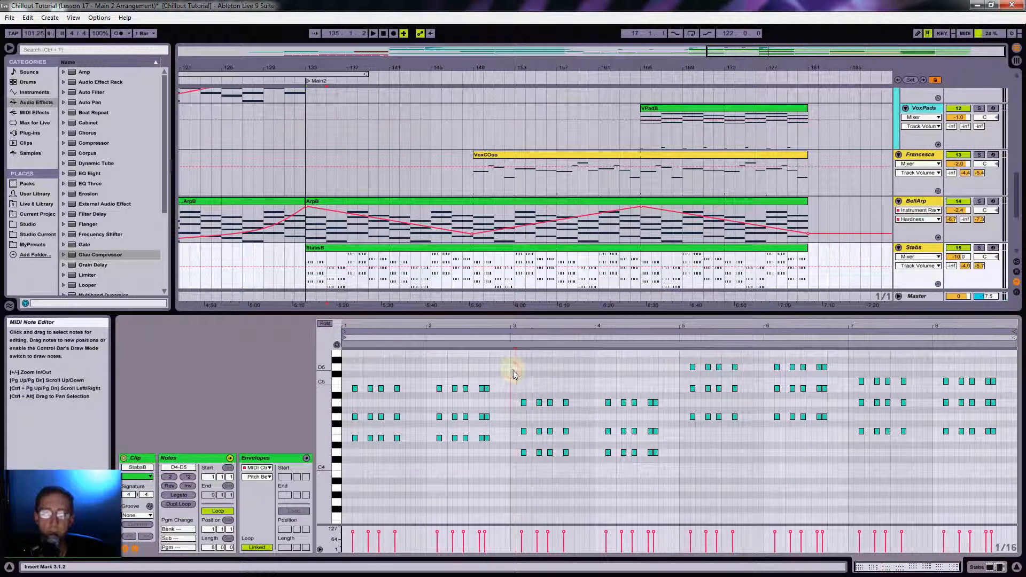
pyautogui.moveTo(511, 370); pyautogui.dragTo(666, 487)
pyautogui.press('0')
pyautogui.moveTo(850, 359); pyautogui.dragTo(1013, 473)
pyautogui.press('0')
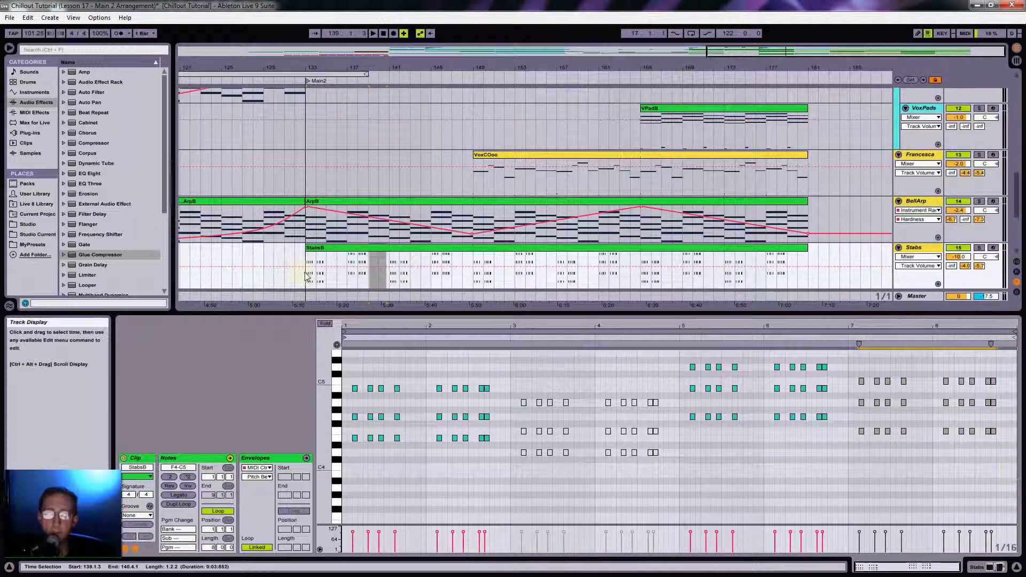
pyautogui.click(307, 275)
pyautogui.press('space')
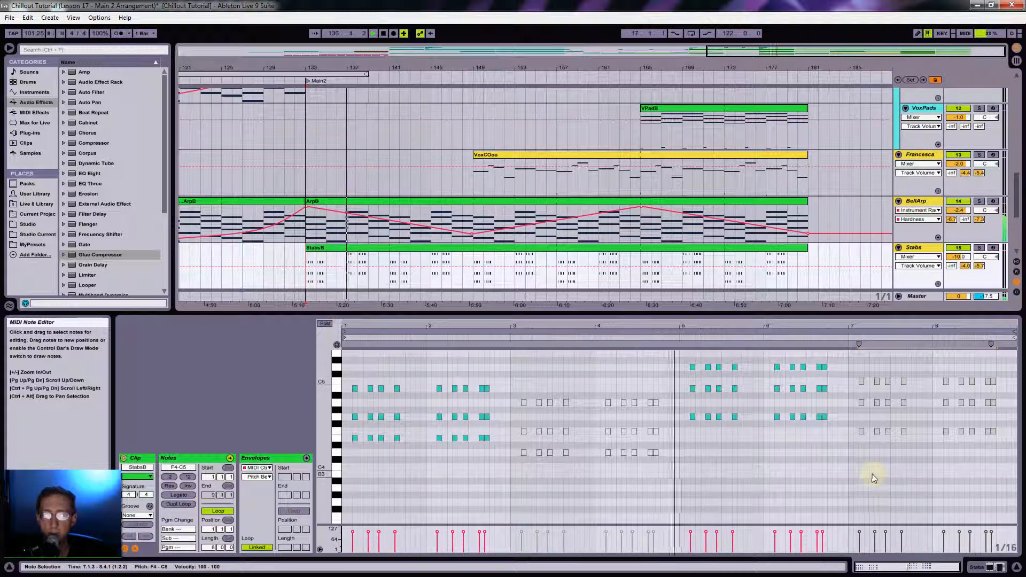
# Automate the Bass HP Cutoff to sweep up to 127 just before bar 149 and drop back at bar 149.
pyautogui.scroll(8, 424, 245)
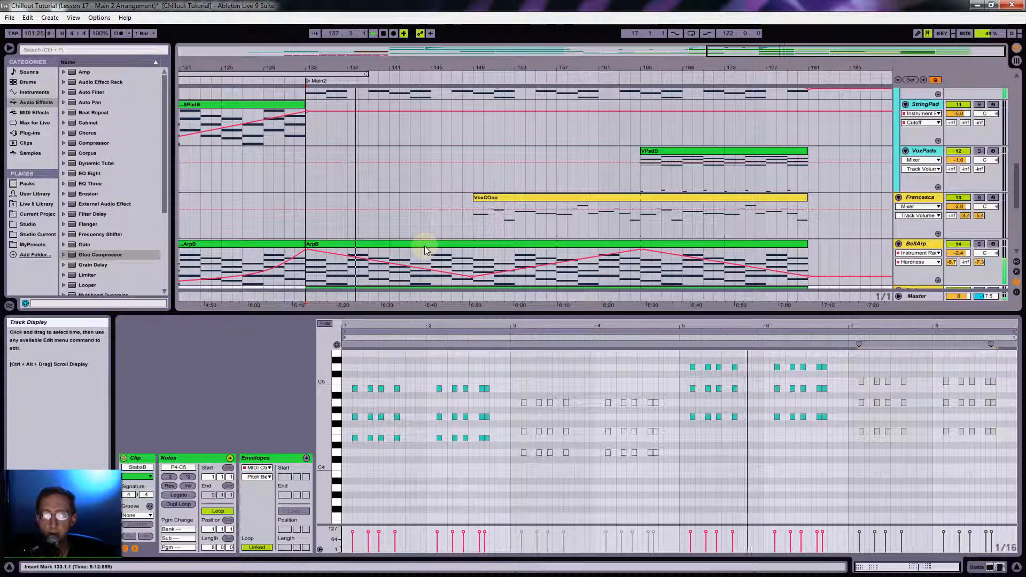
pyautogui.scroll(2, 424, 246)
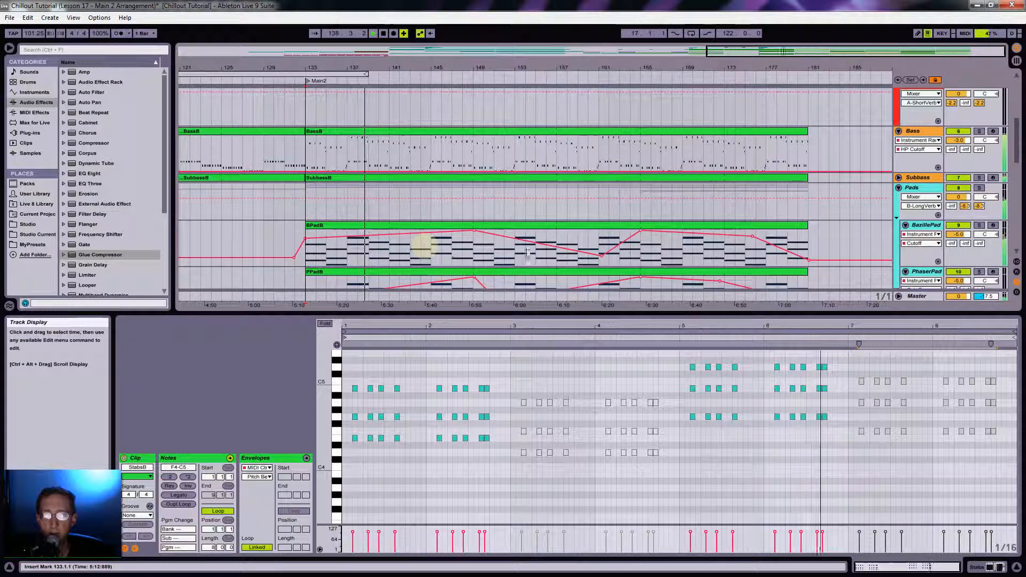
pyautogui.scroll(1, 663, 219)
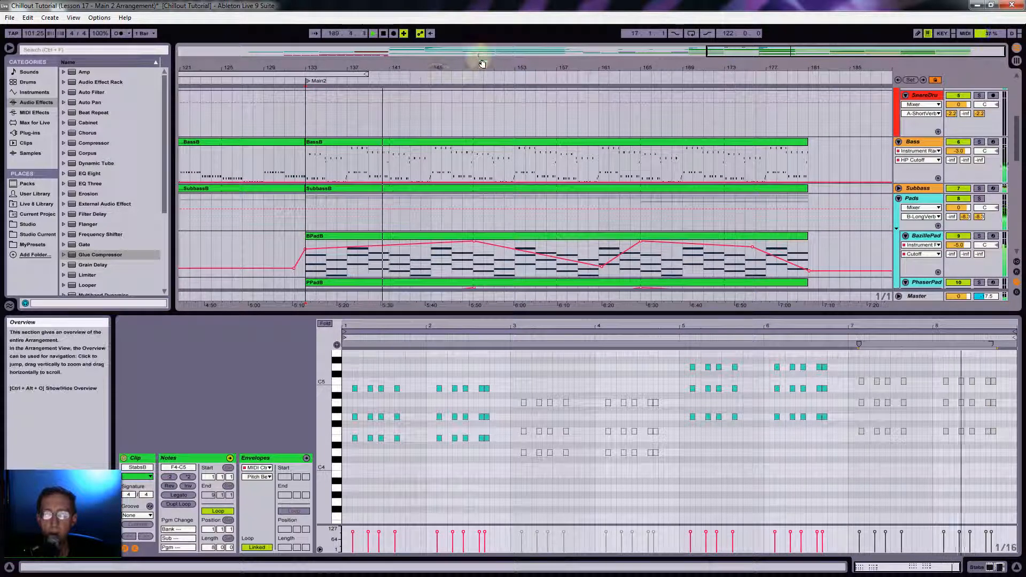
pyautogui.moveTo(477, 60); pyautogui.dragTo(457, 66)
pyautogui.click(464, 182)
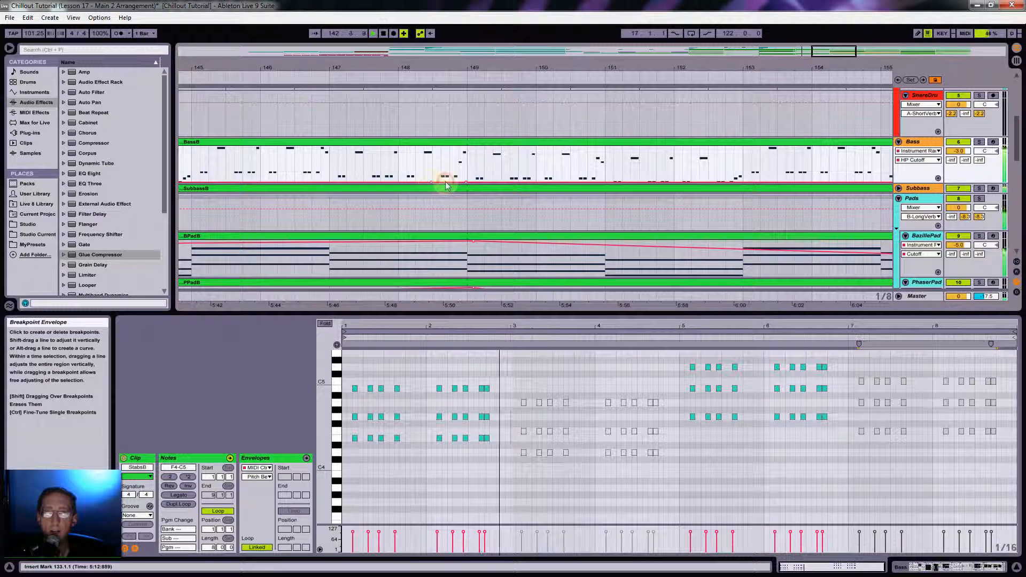
pyautogui.moveTo(445, 181); pyautogui.dragTo(458, 148)
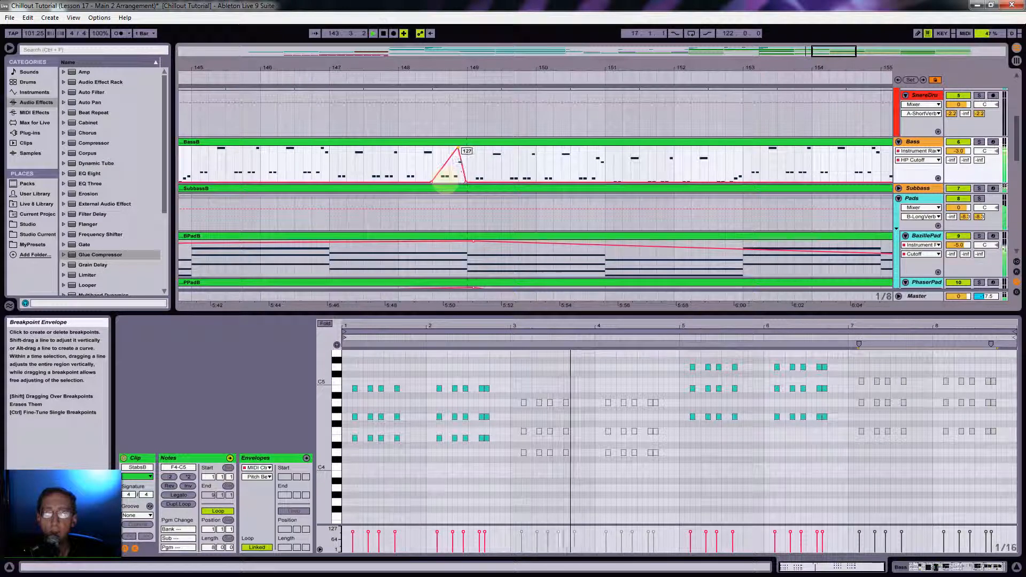
# Add a similar Bass HP Cutoff sweep that peaks just before bar 165 and drops back at bar 165.
pyautogui.moveTo(474, 62); pyautogui.dragTo(450, 57)
pyautogui.scroll(-5, 485, 190)
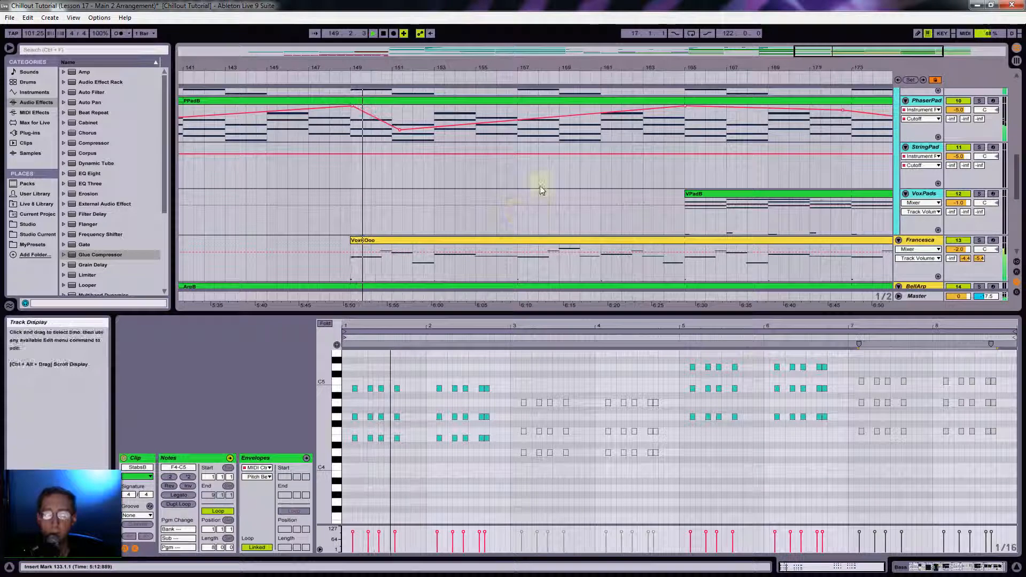
pyautogui.scroll(1, 540, 193)
pyautogui.moveTo(574, 66); pyautogui.dragTo(546, 60)
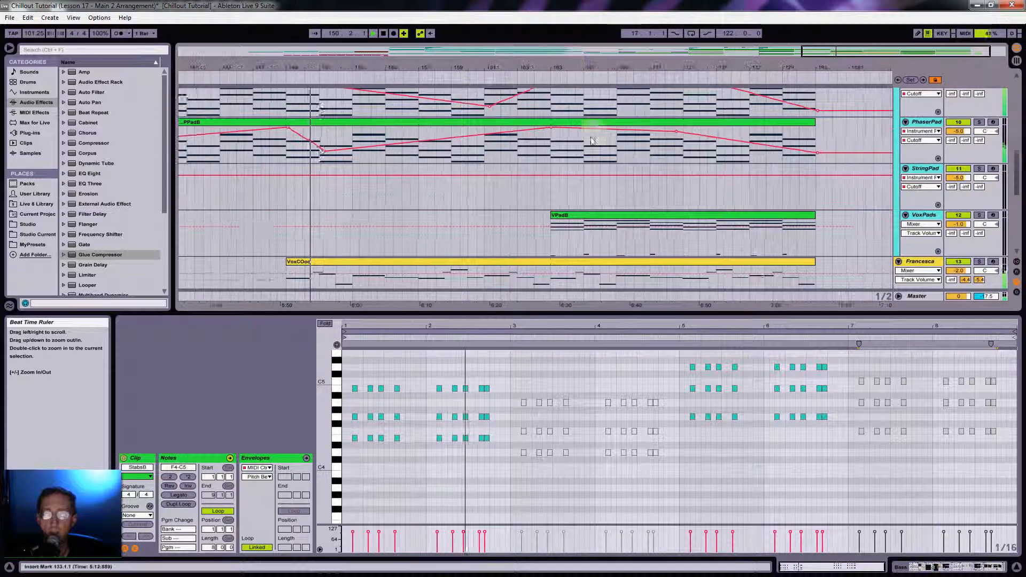
pyautogui.scroll(3, 590, 133)
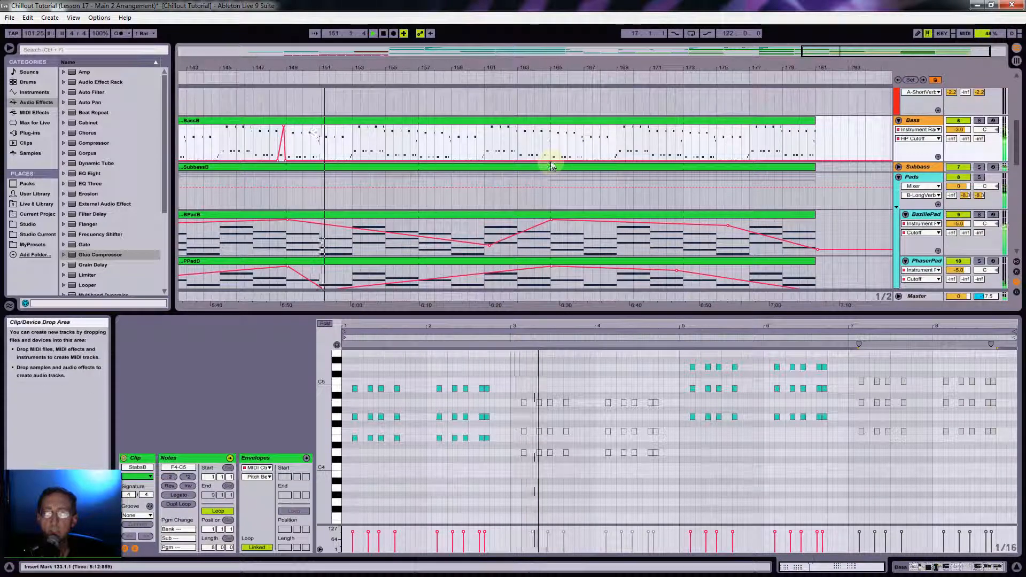
pyautogui.moveTo(550, 68); pyautogui.dragTo(549, 65)
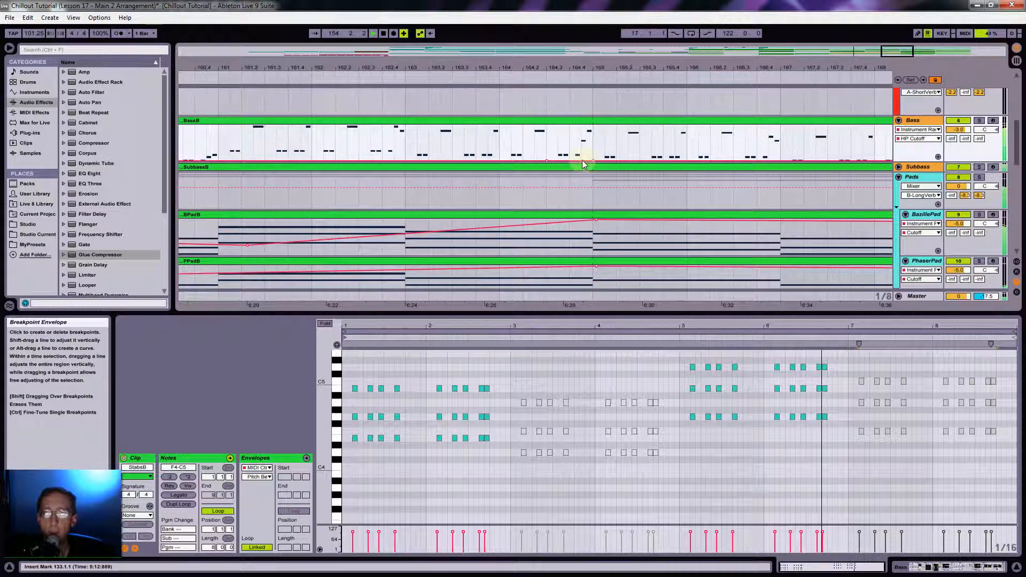
pyautogui.moveTo(584, 164); pyautogui.dragTo(583, 129)
# Bend the BellArp Hardness automation upward into curves between bars 133 and 149, 149 and 165, and 165 and 181.
pyautogui.moveTo(579, 64); pyautogui.dragTo(576, 48)
pyautogui.scroll(-6, 668, 187)
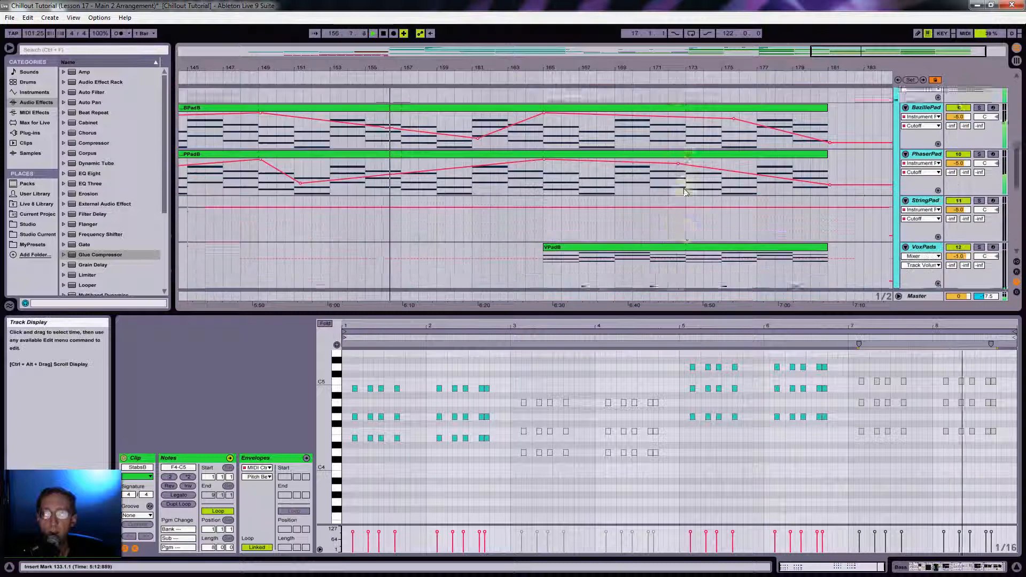
pyautogui.scroll(-2, 686, 192)
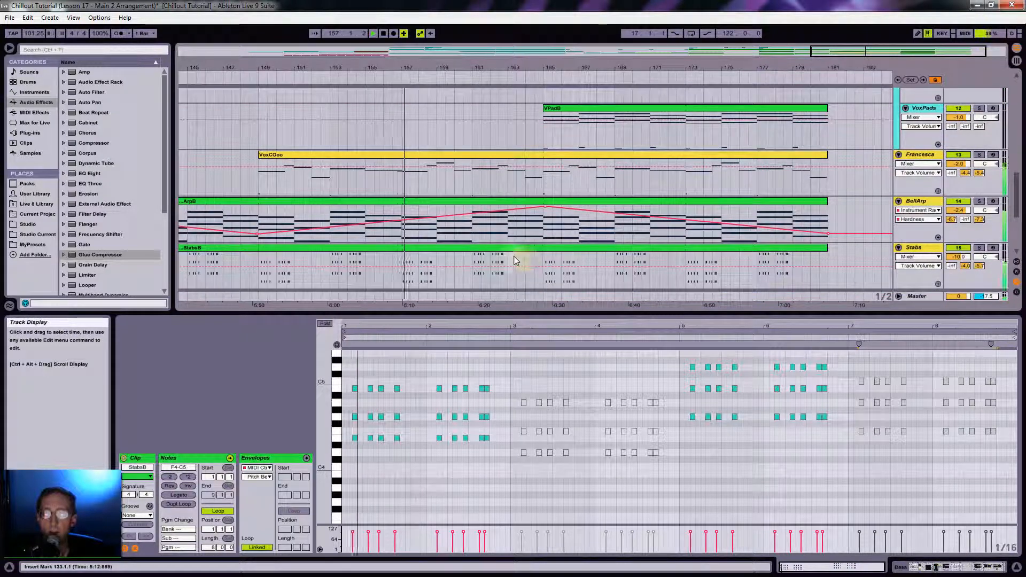
pyautogui.moveTo(473, 216); pyautogui.dragTo(474, 214)
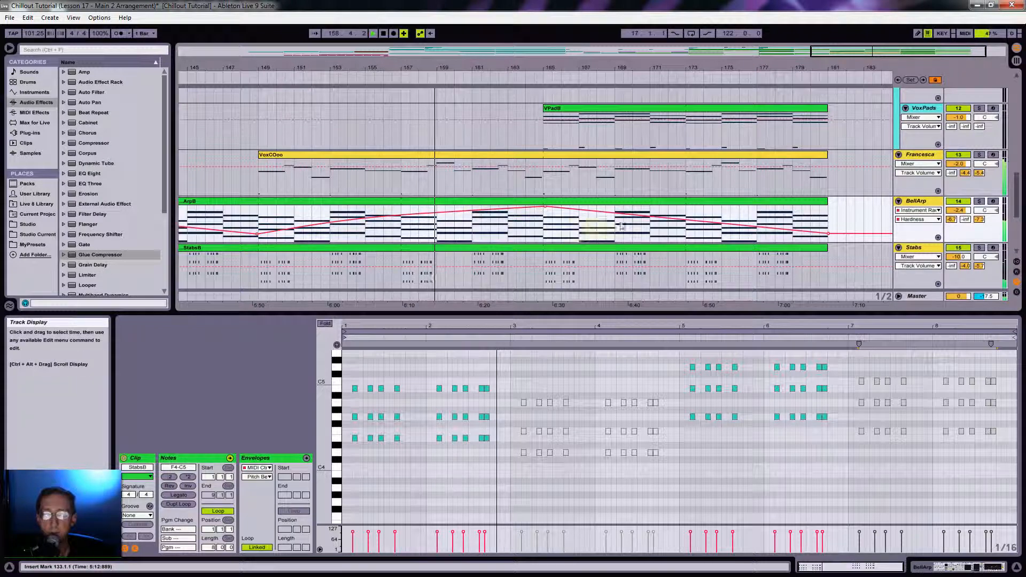
pyautogui.moveTo(630, 224); pyautogui.dragTo(631, 219)
pyautogui.moveTo(286, 65); pyautogui.dragTo(291, 63)
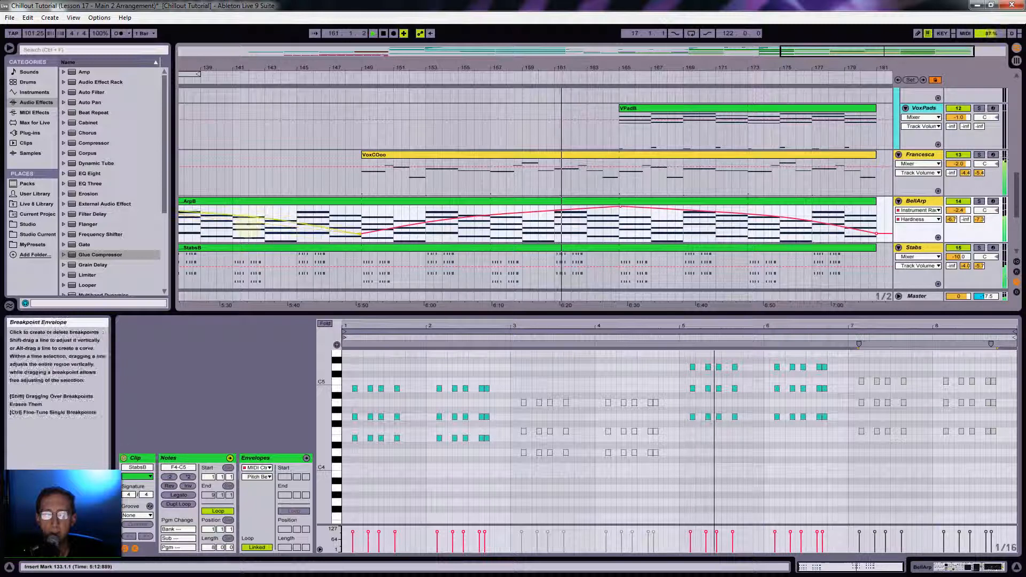
pyautogui.moveTo(249, 232); pyautogui.dragTo(248, 223)
# Review the bass, pad and vox parts from bar 163, muting and unmuting VoxPads to compare the mix.
pyautogui.moveTo(594, 66); pyautogui.dragTo(510, 77)
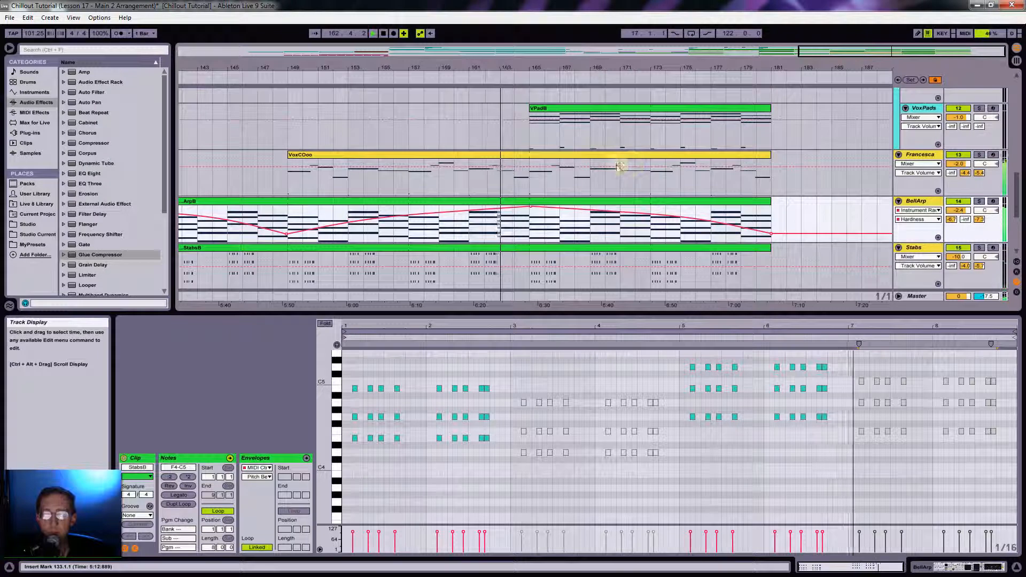
pyautogui.scroll(2, 612, 182)
pyautogui.scroll(8, 612, 182)
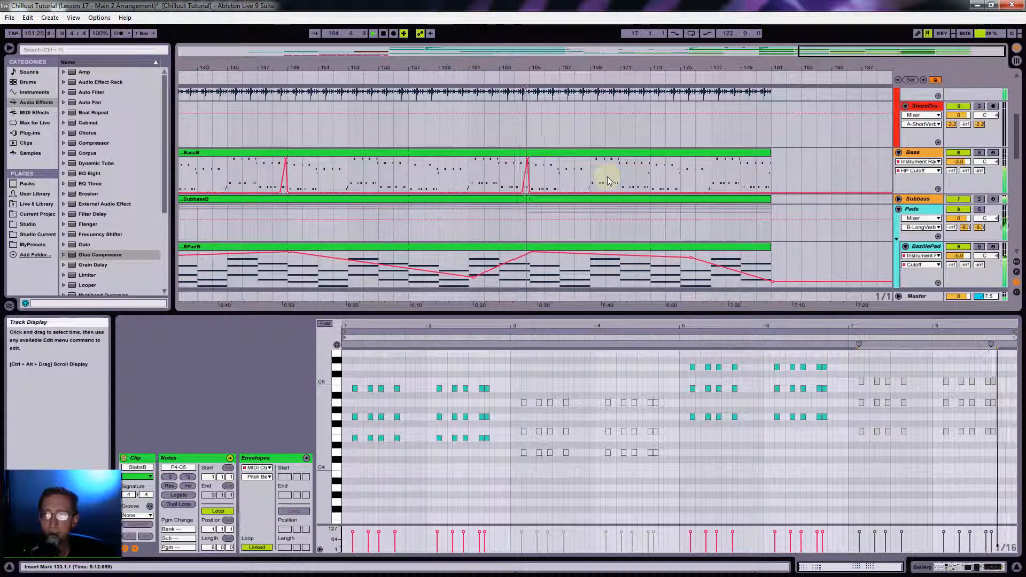
pyautogui.scroll(2, 609, 180)
pyautogui.scroll(-8, 626, 173)
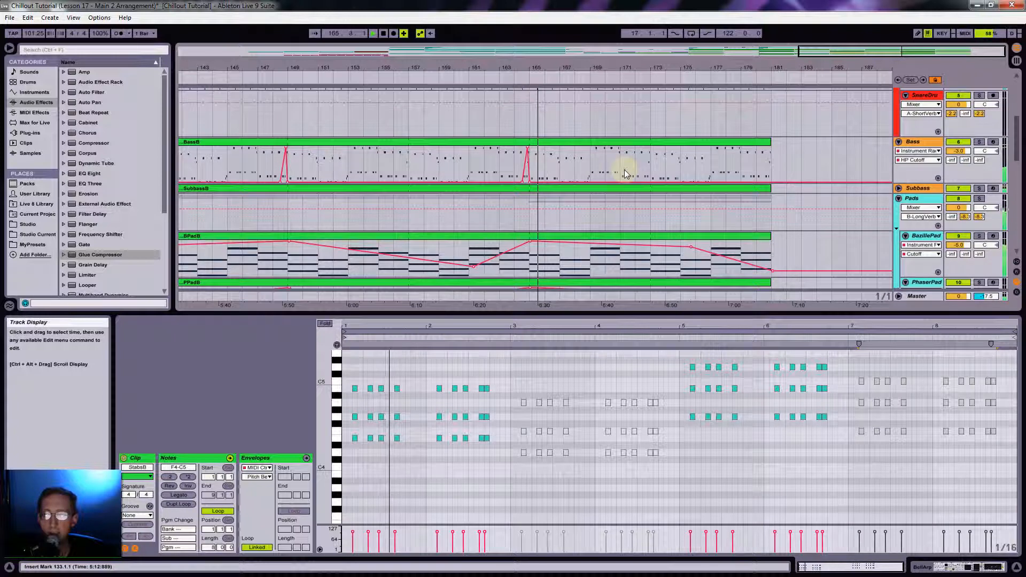
pyautogui.scroll(-2, 625, 172)
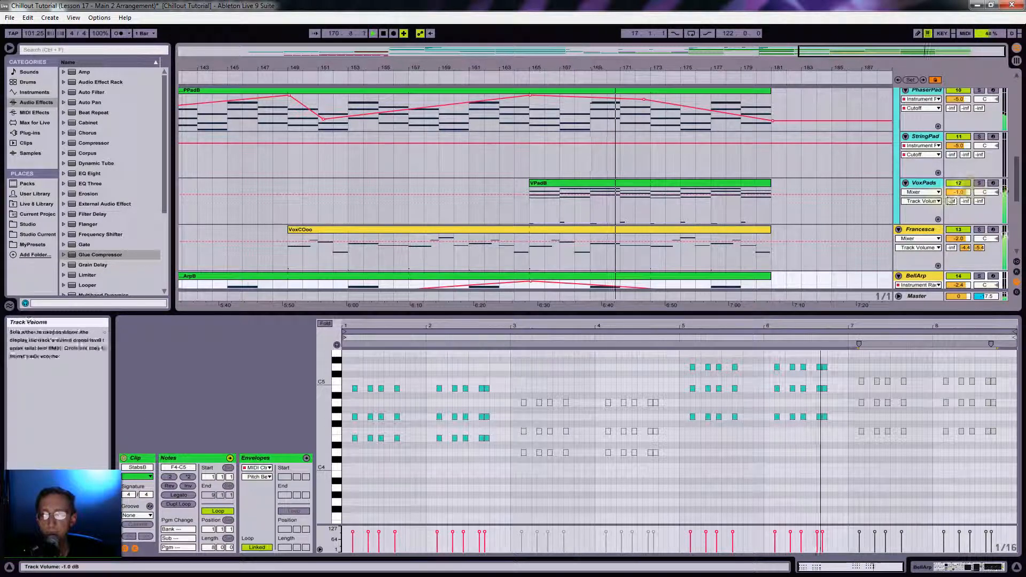
pyautogui.click(959, 183)
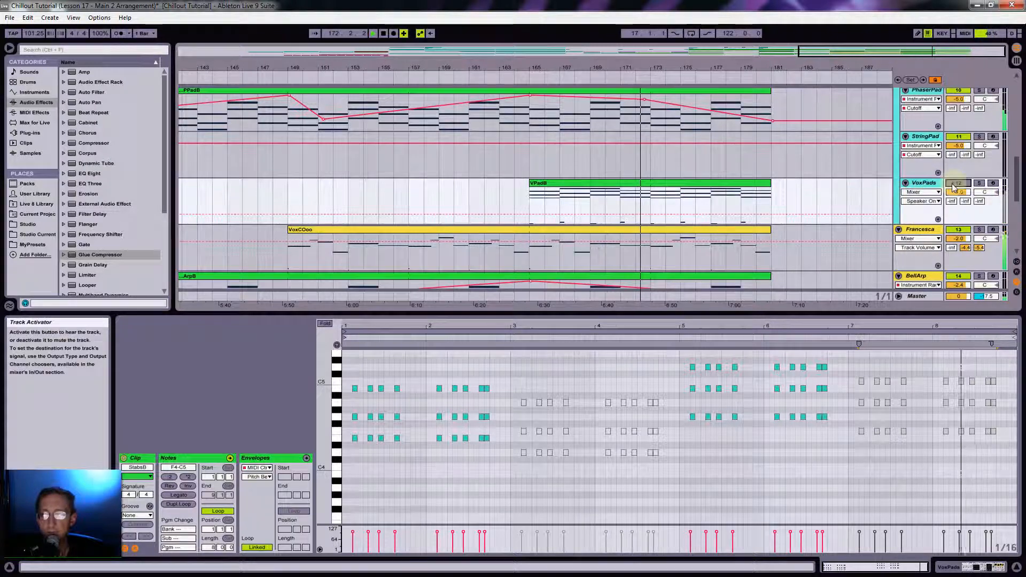
pyautogui.click(953, 184)
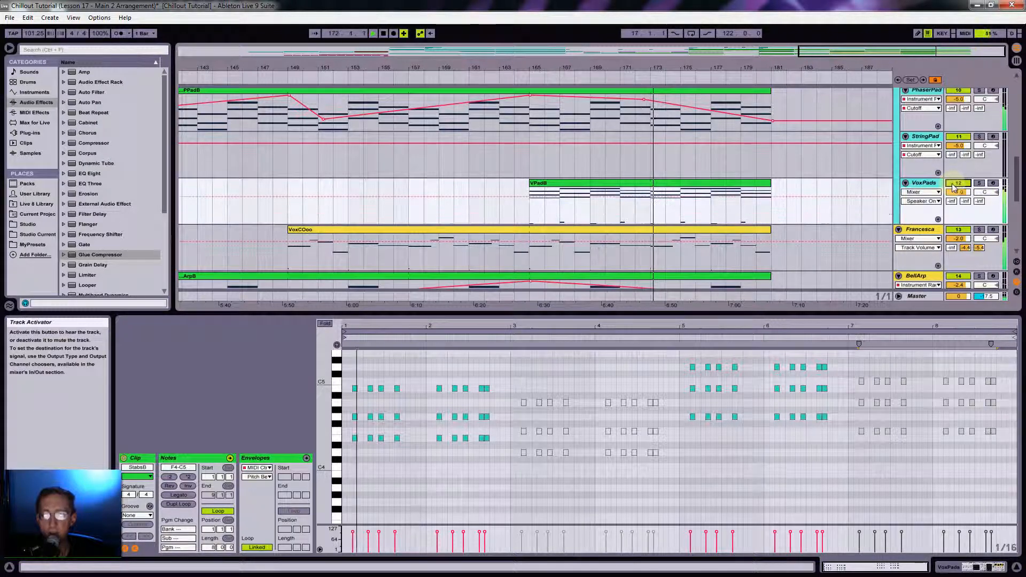
pyautogui.click(954, 185)
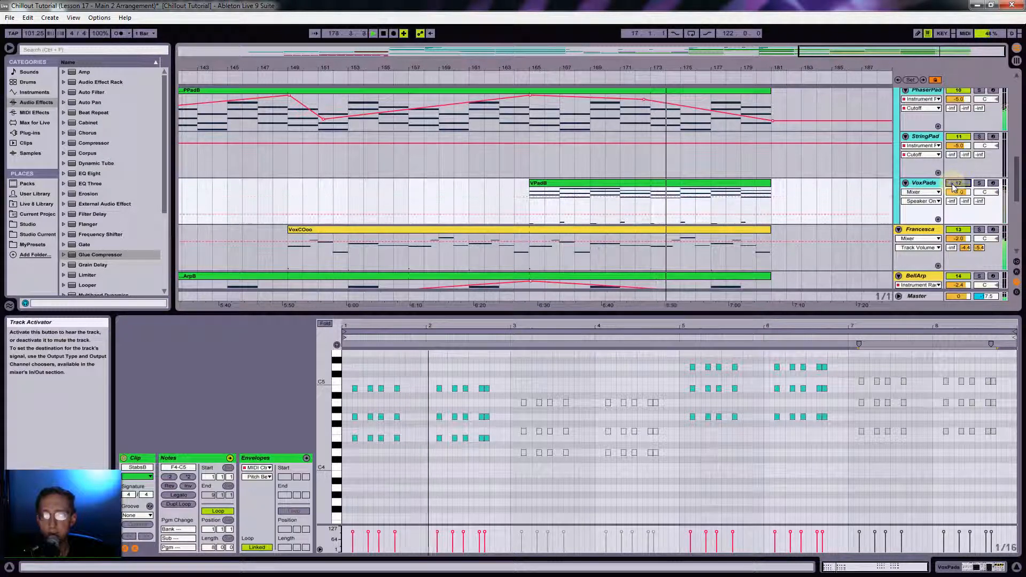
pyautogui.click(954, 185)
# Reshape the BazillePad and PhaserPad Cutoff automation to fall from the bar 165 peak to 0 at bar 169 and stay there until bar 181.
pyautogui.moveTo(696, 68); pyautogui.dragTo(727, 63)
pyautogui.scroll(4, 767, 171)
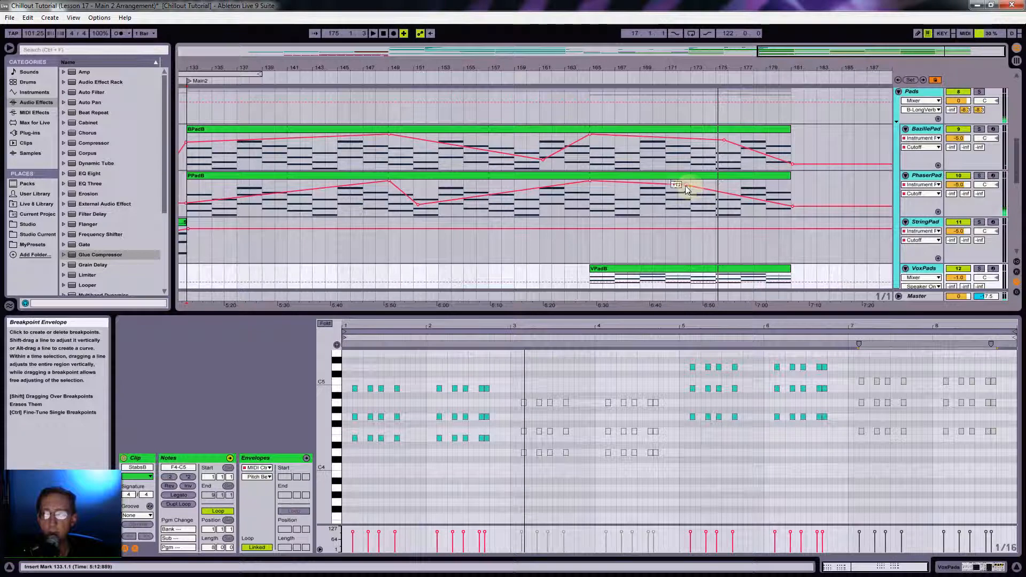
pyautogui.moveTo(685, 185); pyautogui.dragTo(689, 216)
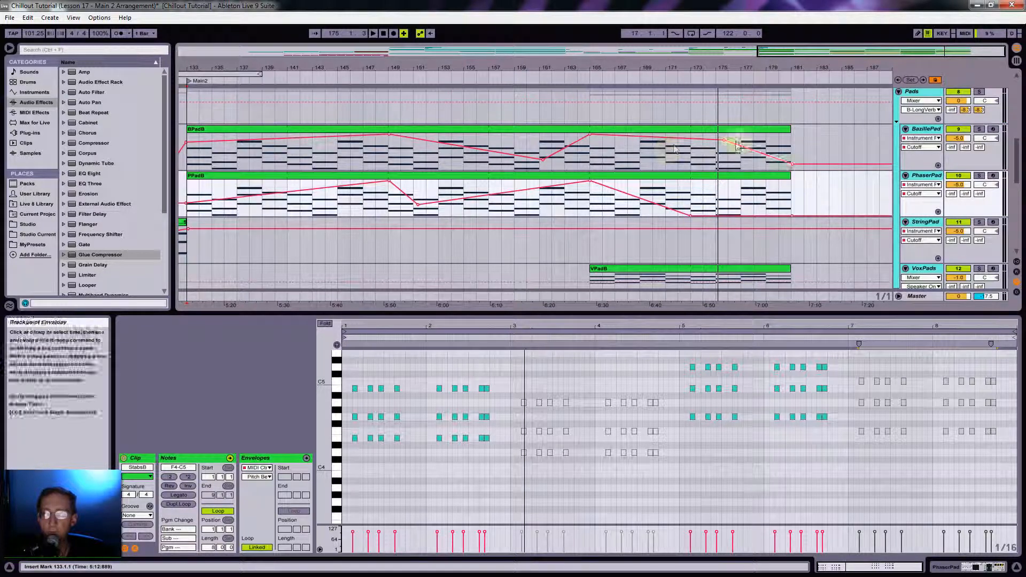
pyautogui.moveTo(726, 145); pyautogui.dragTo(718, 167)
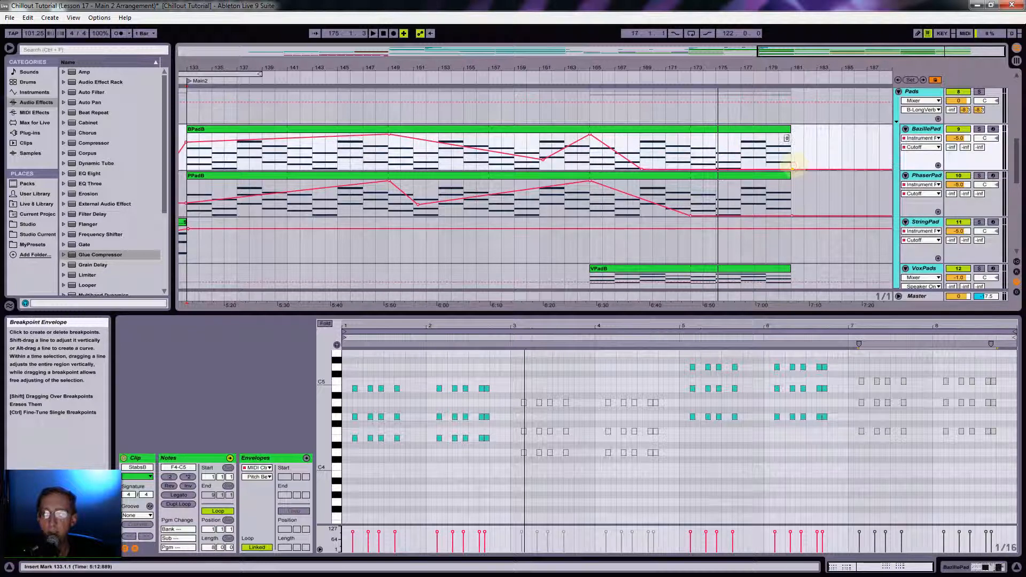
pyautogui.click(689, 216)
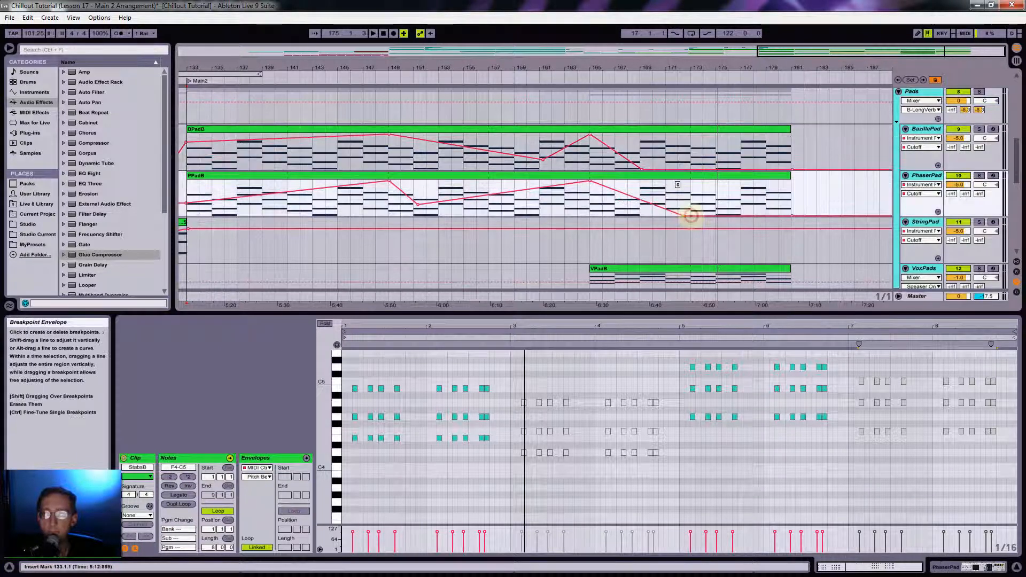
pyautogui.scroll(-2, 687, 206)
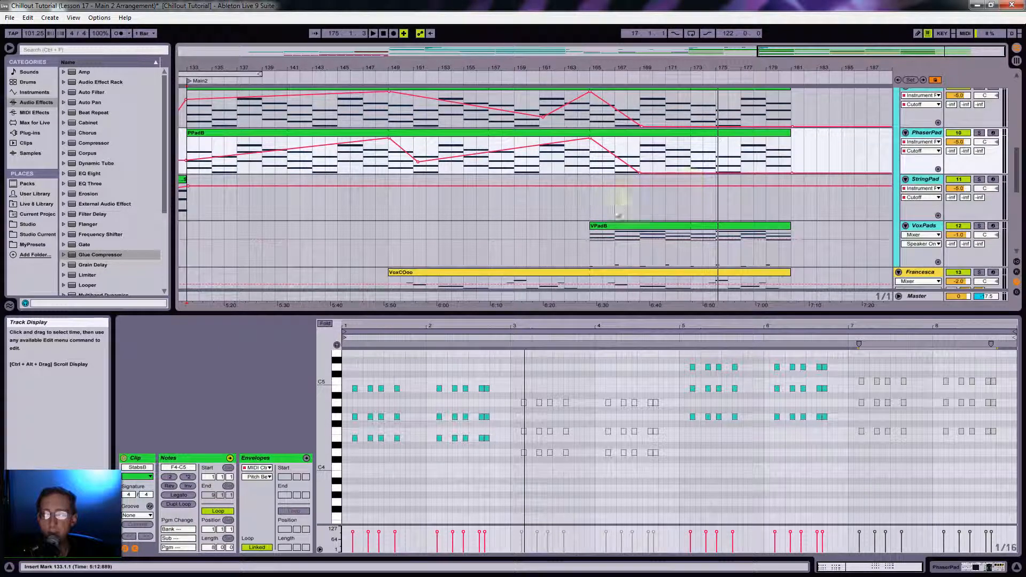
# Play the arrangement from bar 165, muting and unmuting VoxPads to hear its contribution.
pyautogui.click(594, 243)
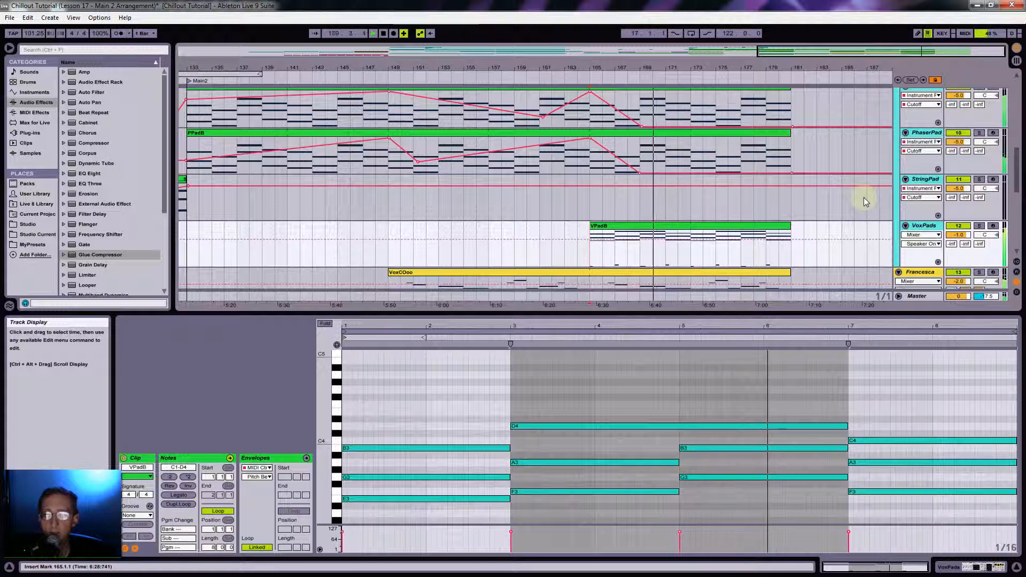
pyautogui.click(959, 226)
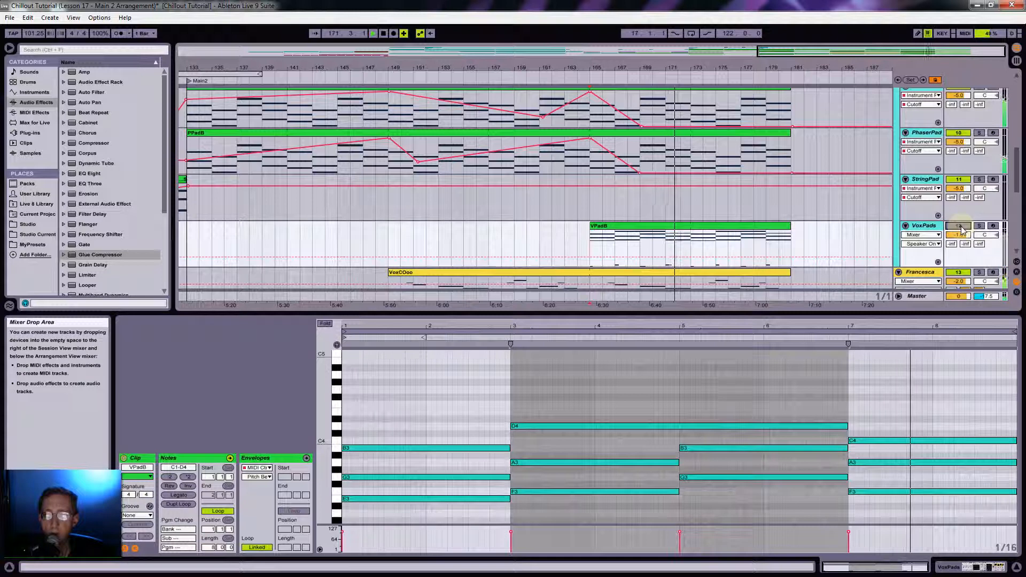
pyautogui.click(961, 226)
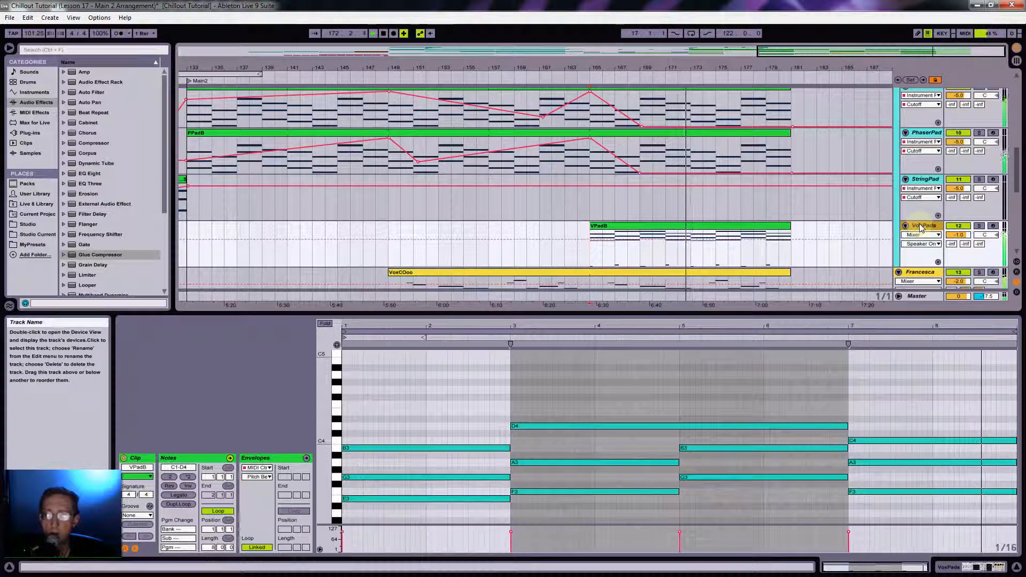
# Drop the VoxPads Gating automation to 0 just before bar 165 and audition the result from bar 169.
pyautogui.click(921, 226)
pyautogui.click(148, 491)
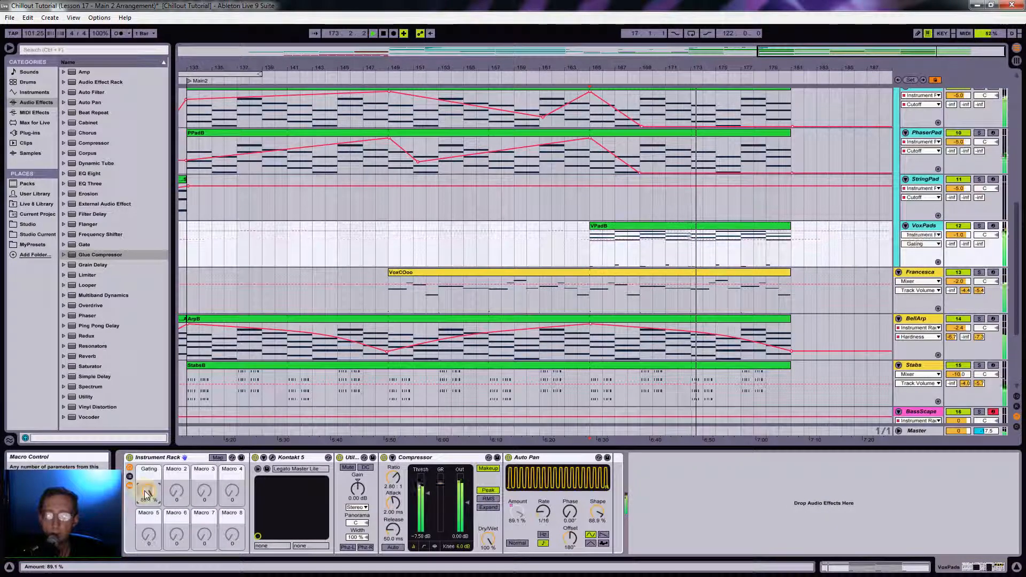
pyautogui.click(581, 231)
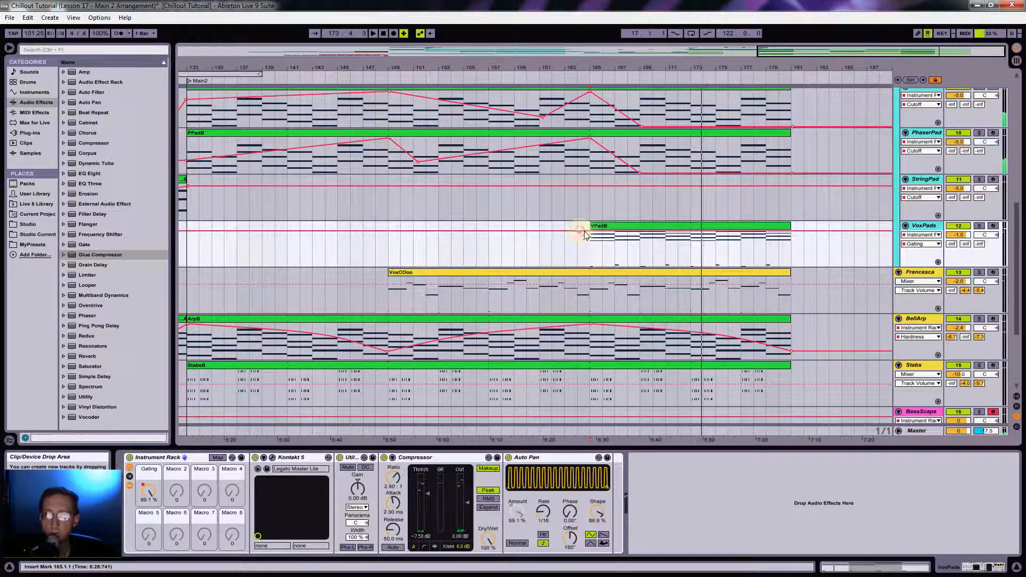
pyautogui.moveTo(576, 235); pyautogui.dragTo(581, 240)
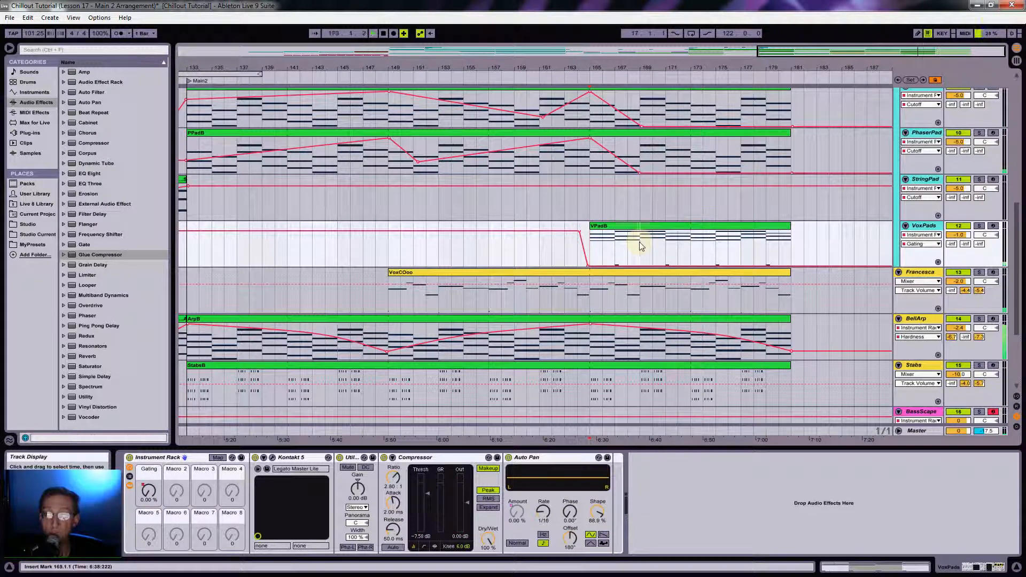
pyautogui.press('space')
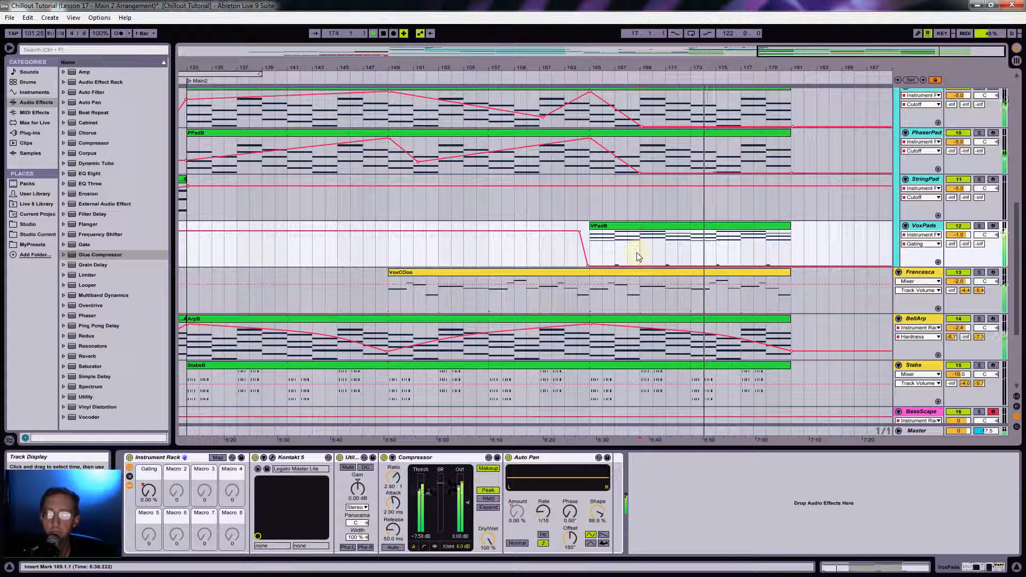
# Solo VoxPads, play it from bar 165 and inspect its Legato Master Lite instrument in Kontakt.
pyautogui.click(670, 227)
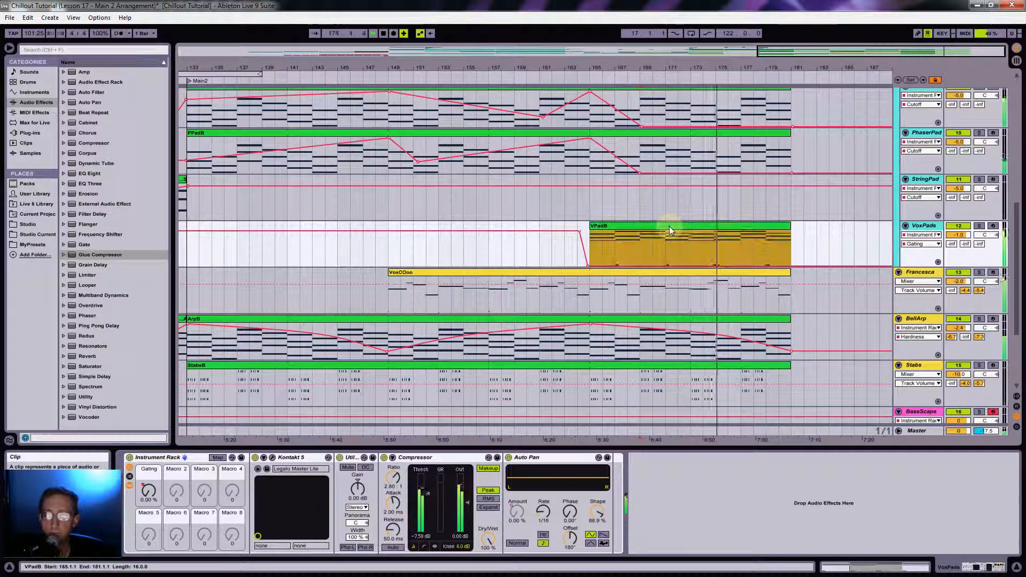
pyautogui.click(978, 227)
pyautogui.press('space')
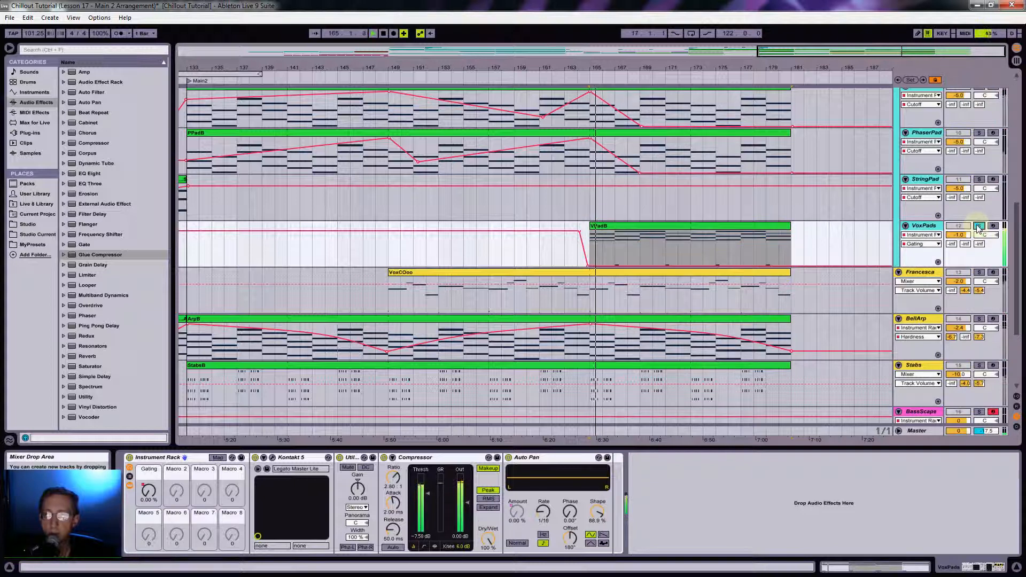
pyautogui.click(271, 461)
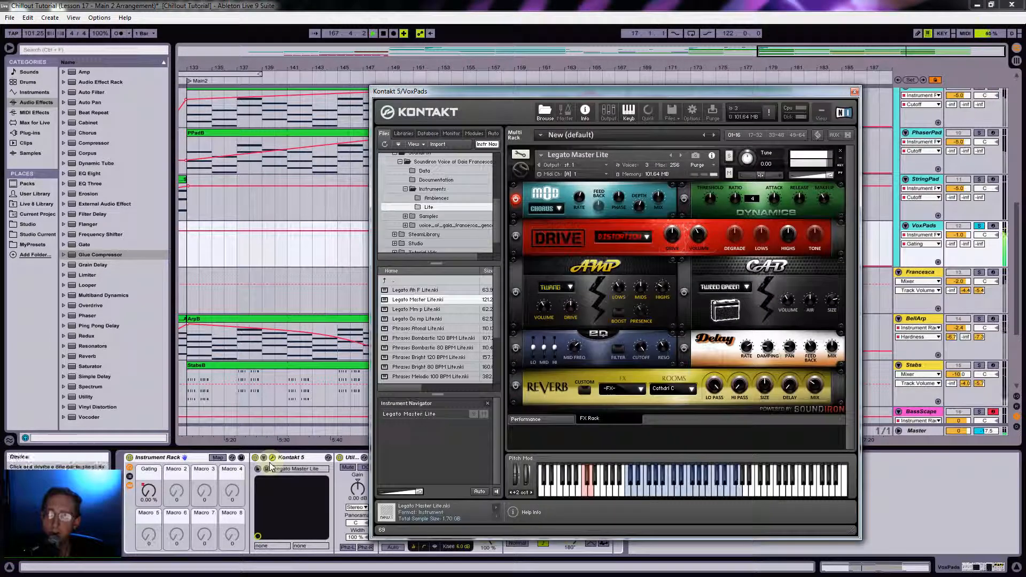
pyautogui.click(519, 154)
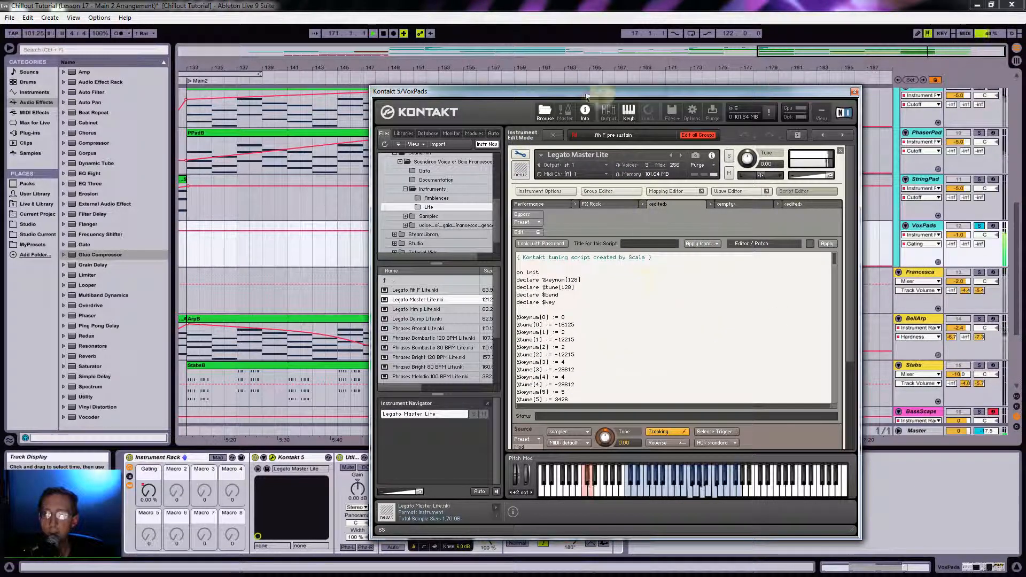
pyautogui.click(520, 155)
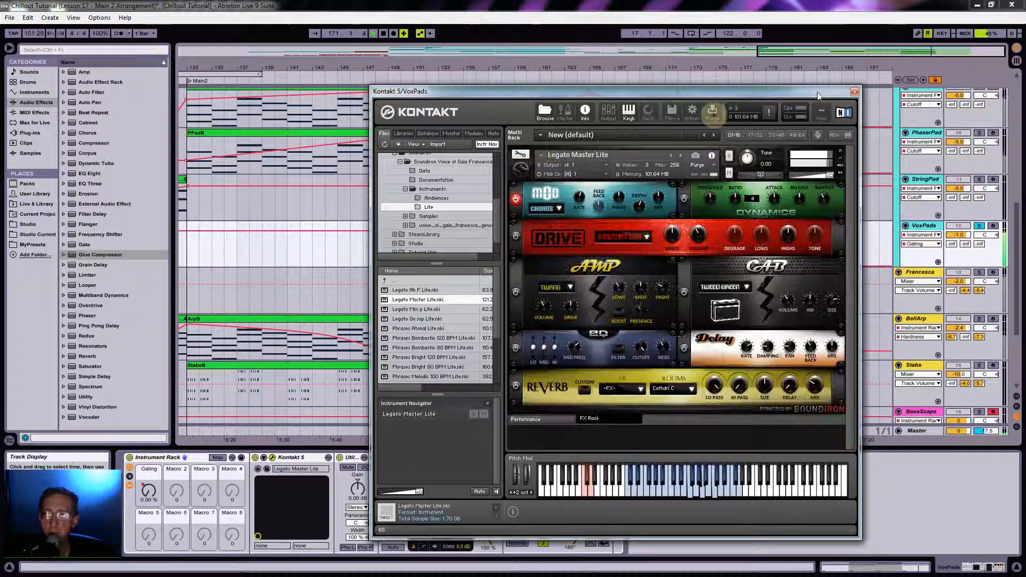
pyautogui.click(854, 93)
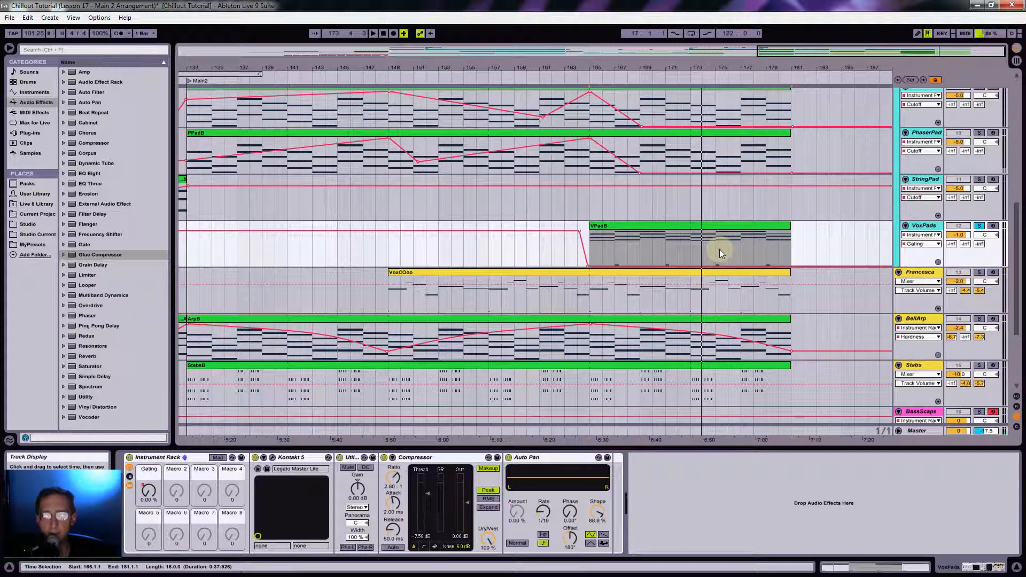
# Lower the two short D1 notes at bars 3 and 7 of the VPadB clip to C1.
pyautogui.doubleClick(692, 227)
pyautogui.scroll(-2, 730, 226)
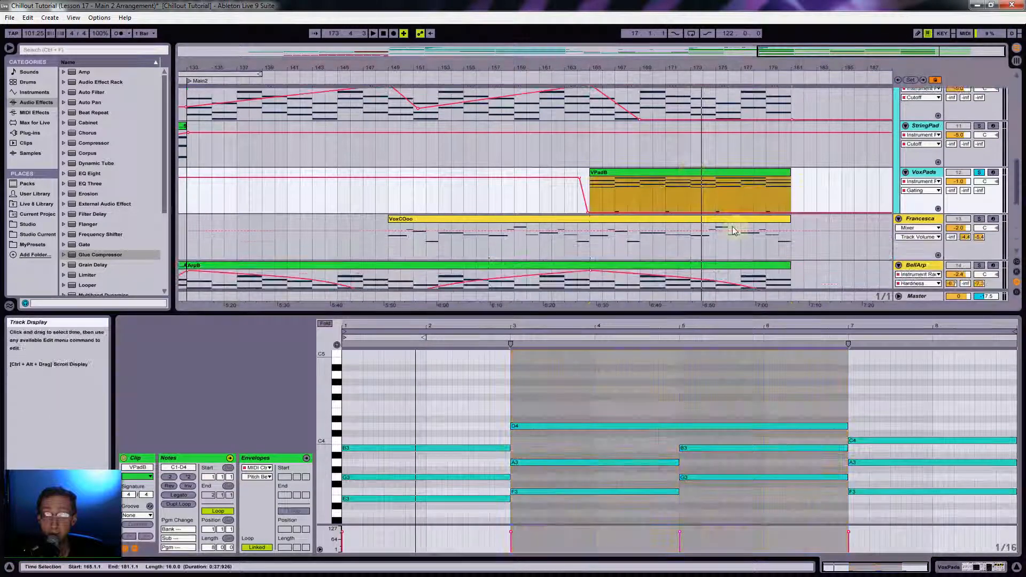
pyautogui.moveTo(319, 447); pyautogui.dragTo(314, 448)
pyautogui.moveTo(498, 451); pyautogui.dragTo(549, 500)
pyautogui.moveTo(791, 475); pyautogui.dragTo(900, 523)
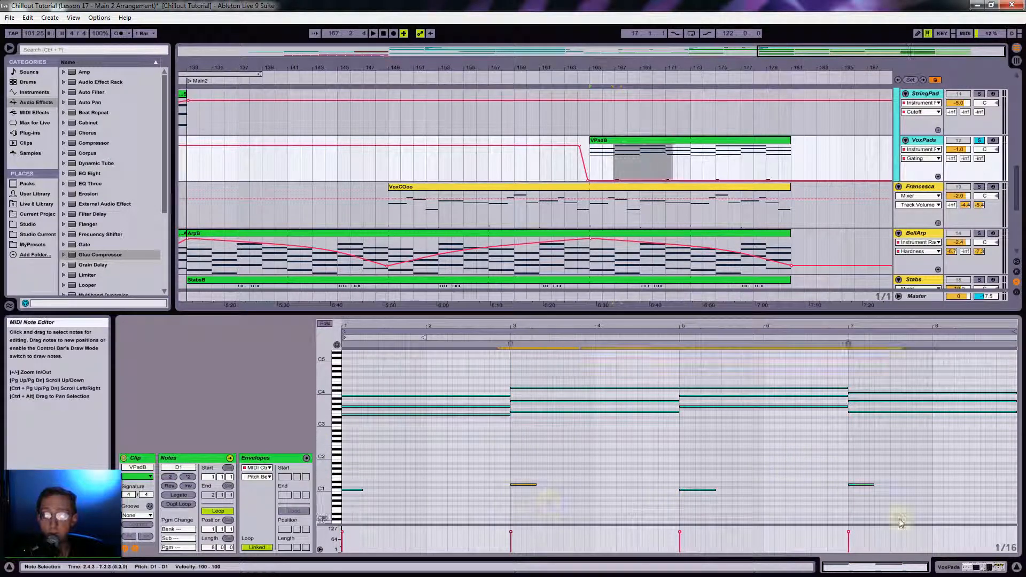
pyautogui.press('Down')
pyautogui.press('Down')
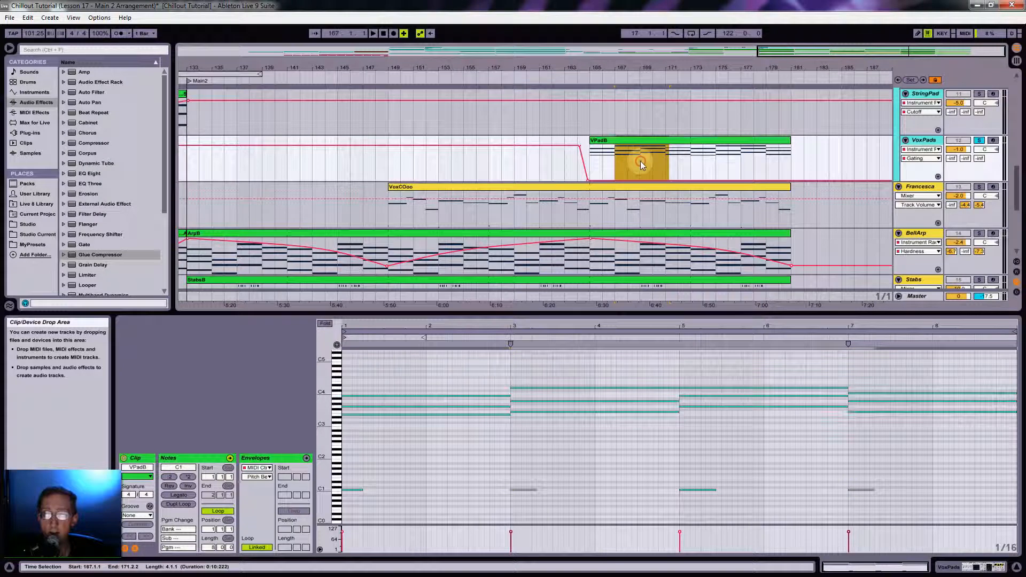
# Play VoxPads from bar 169, take it out of solo and give the arrangement more height above the clip editor.
pyautogui.click(642, 164)
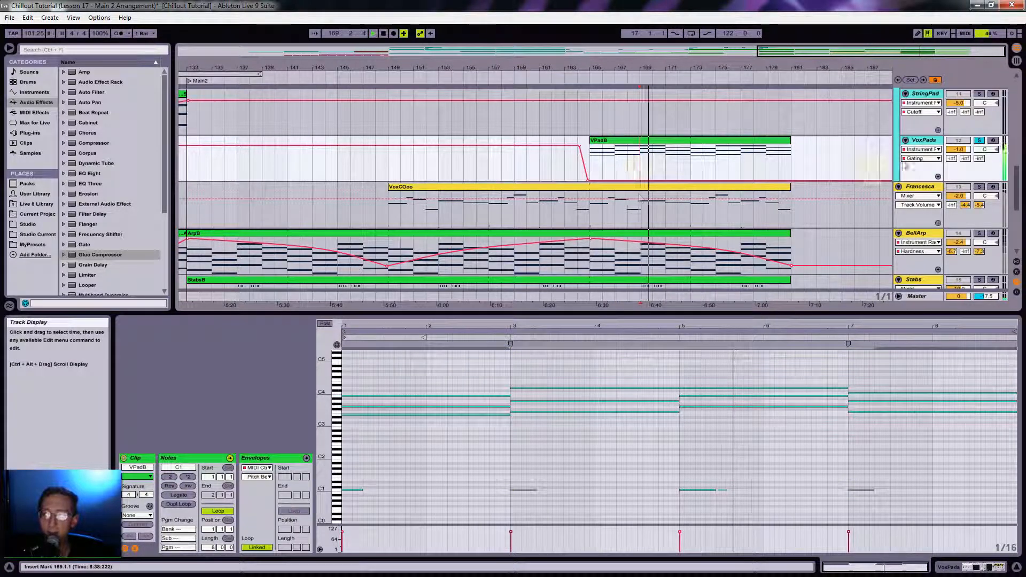
pyautogui.click(978, 141)
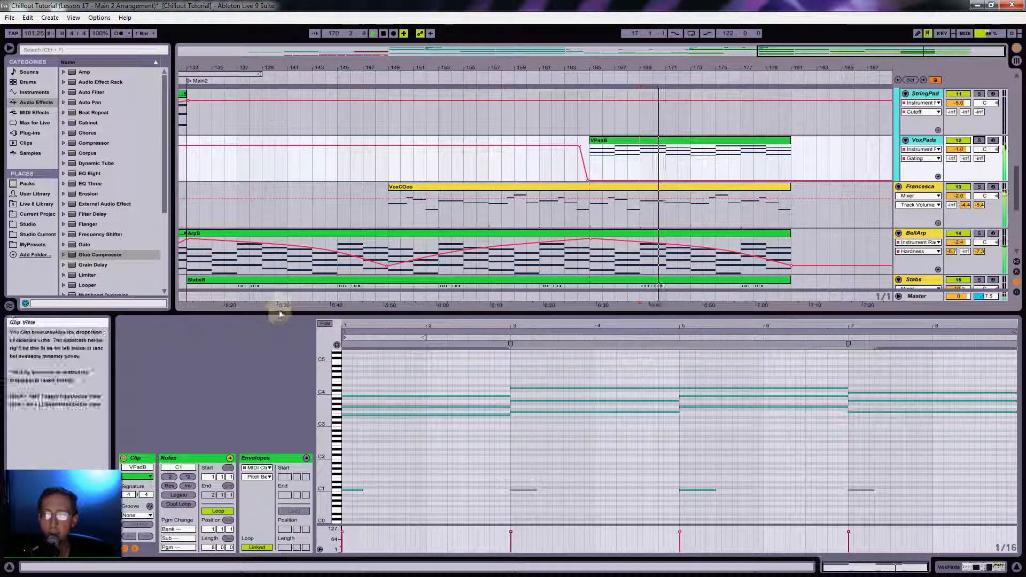
pyautogui.moveTo(275, 314); pyautogui.dragTo(274, 383)
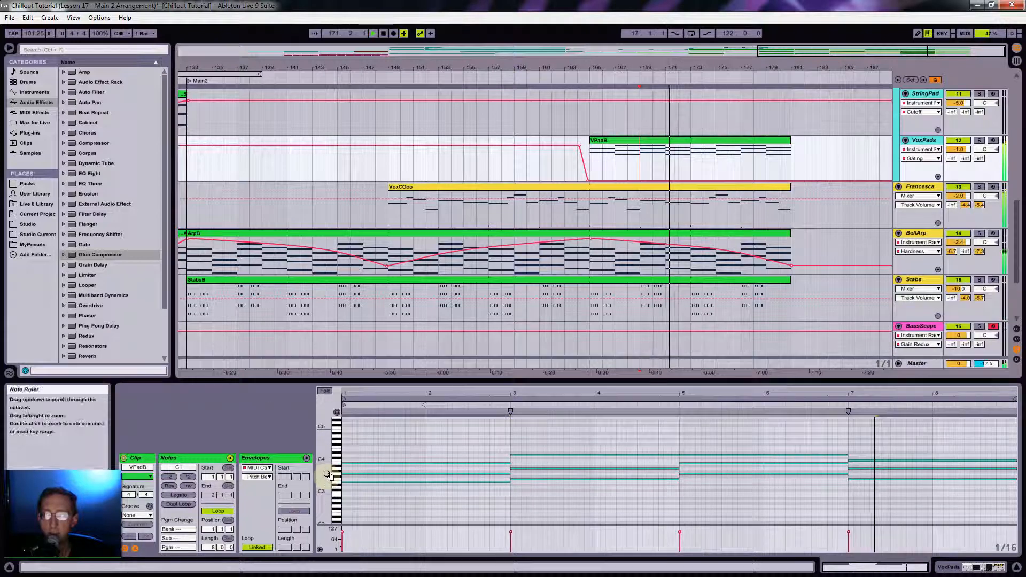
pyautogui.moveTo(325, 475); pyautogui.dragTo(319, 478)
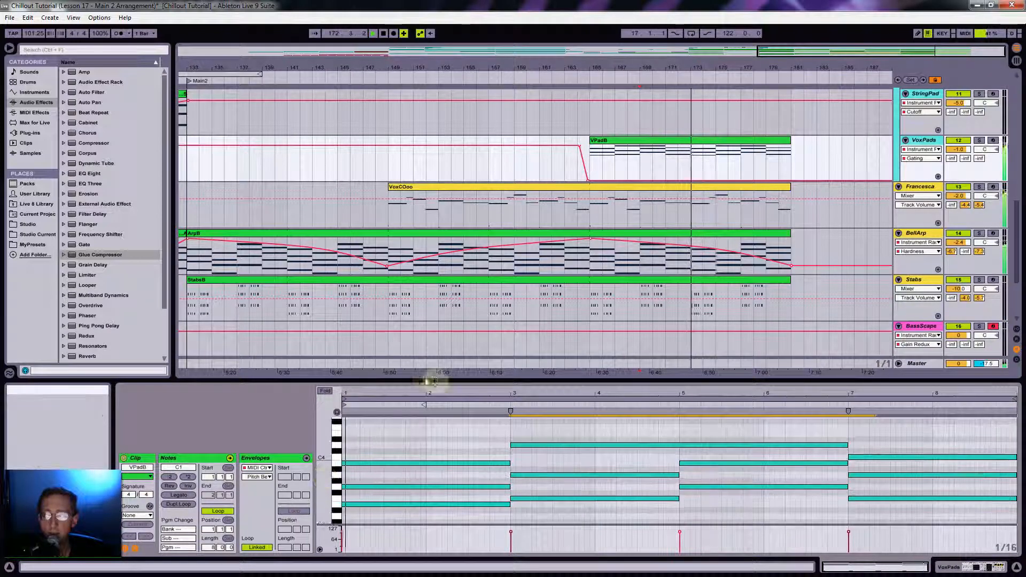
pyautogui.moveTo(278, 381); pyautogui.dragTo(271, 408)
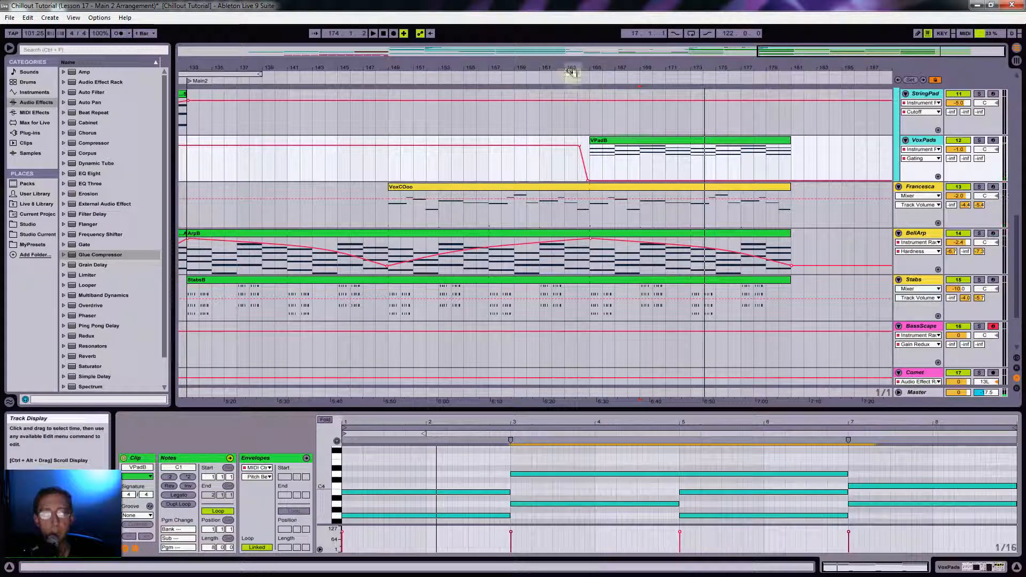
# Save the Live set.
pyautogui.moveTo(569, 64); pyautogui.dragTo(708, 64)
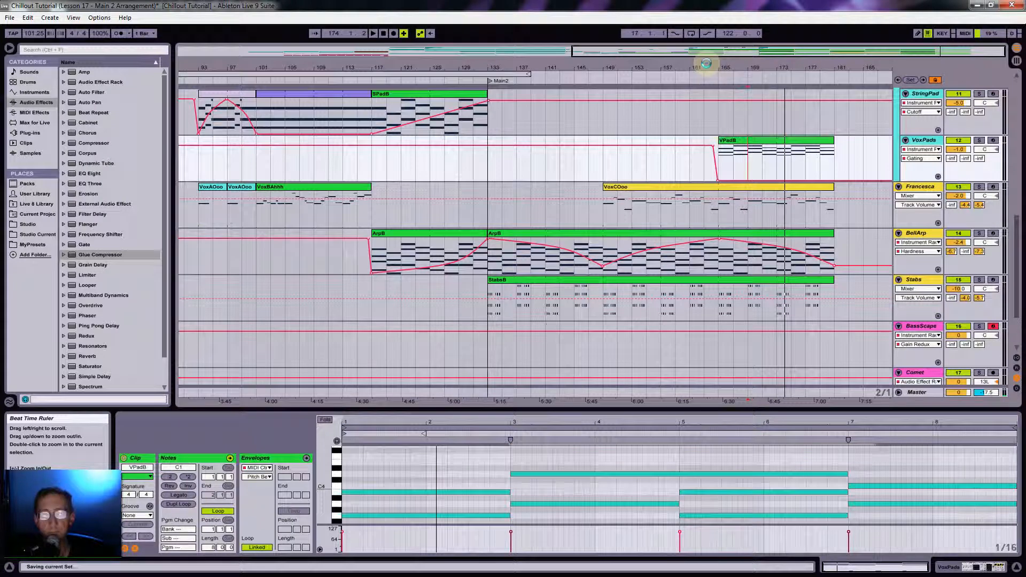
pyautogui.hotkey('ctrl', 's')
pyautogui.moveTo(837, 64); pyautogui.dragTo(818, 63)
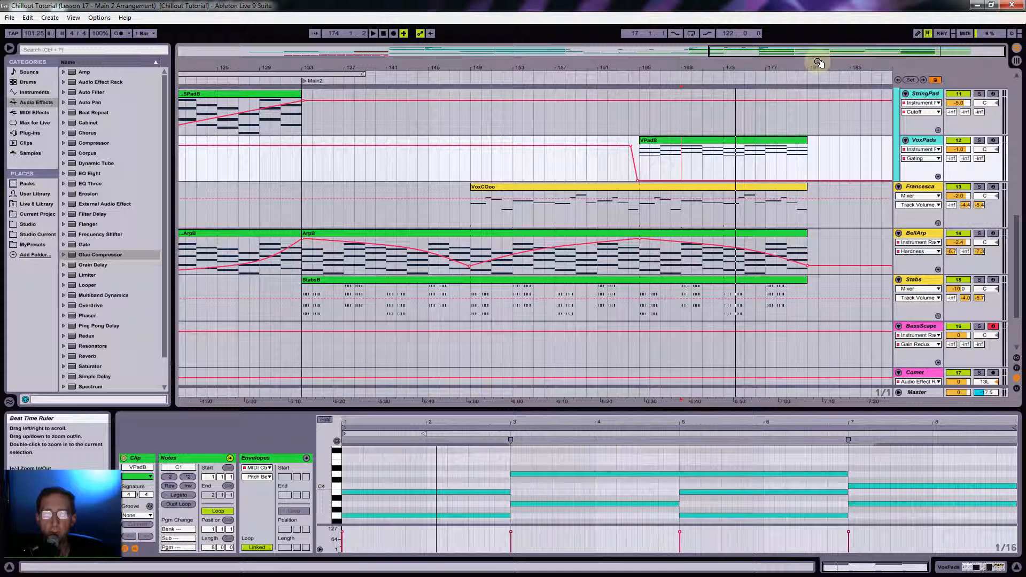